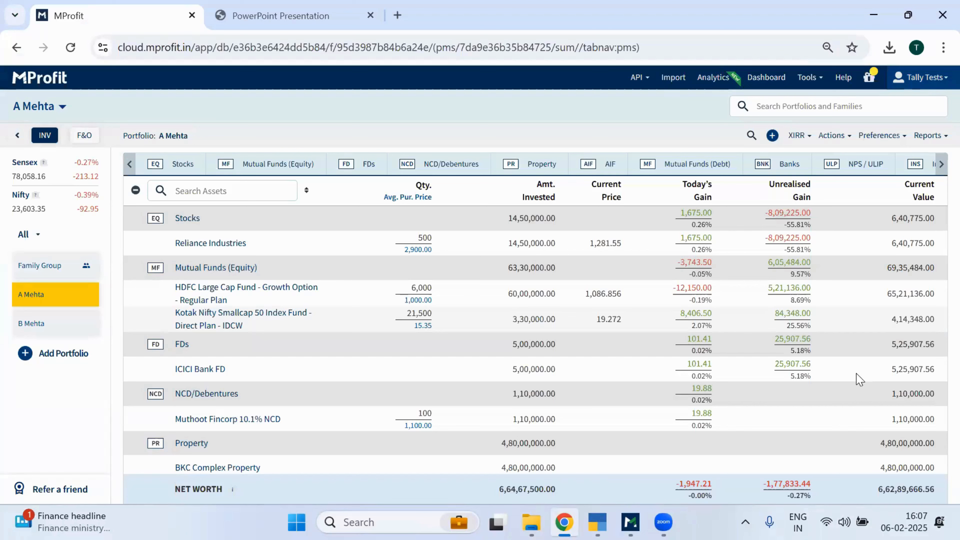
# Step: Switch to TallyPrime to view the company list at the Gateway of Tally, and return to the MProfit portfolio
pyautogui.click(891, 199)
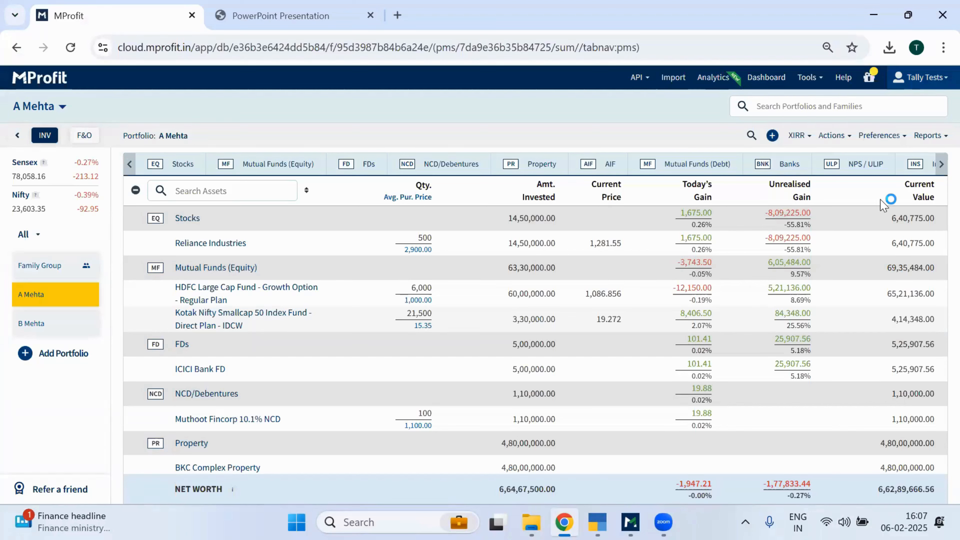
pyautogui.click(884, 137)
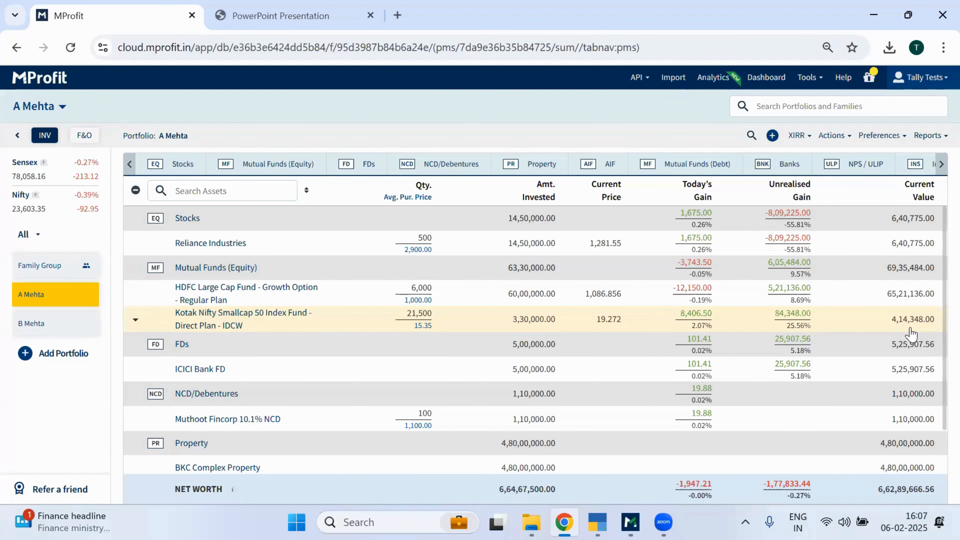
pyautogui.click(631, 522)
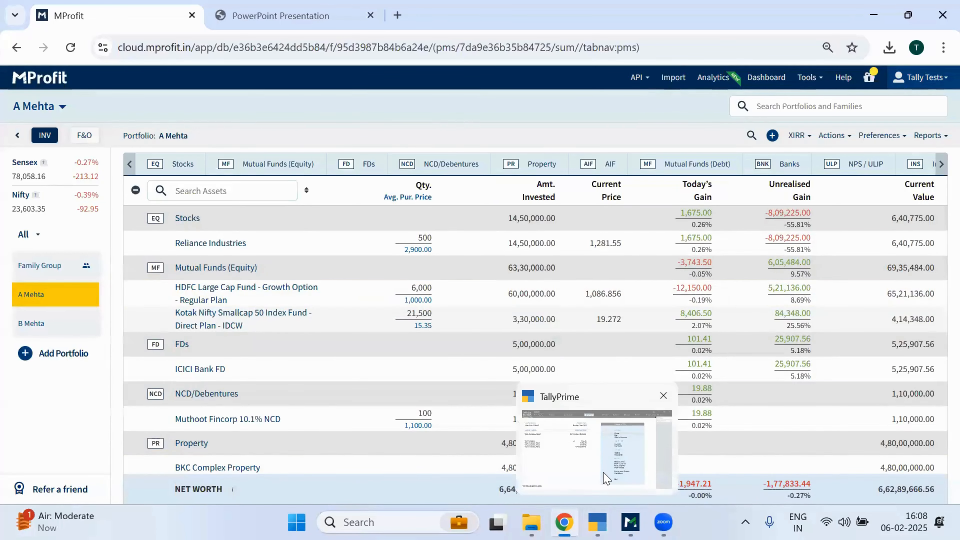
pyautogui.click(606, 477)
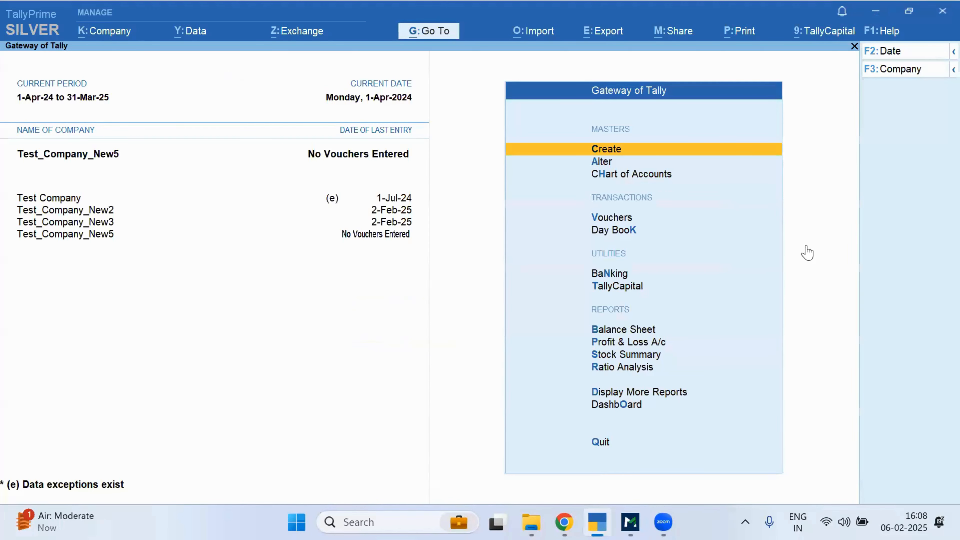
pyautogui.hotkey('alt', 'Tab')
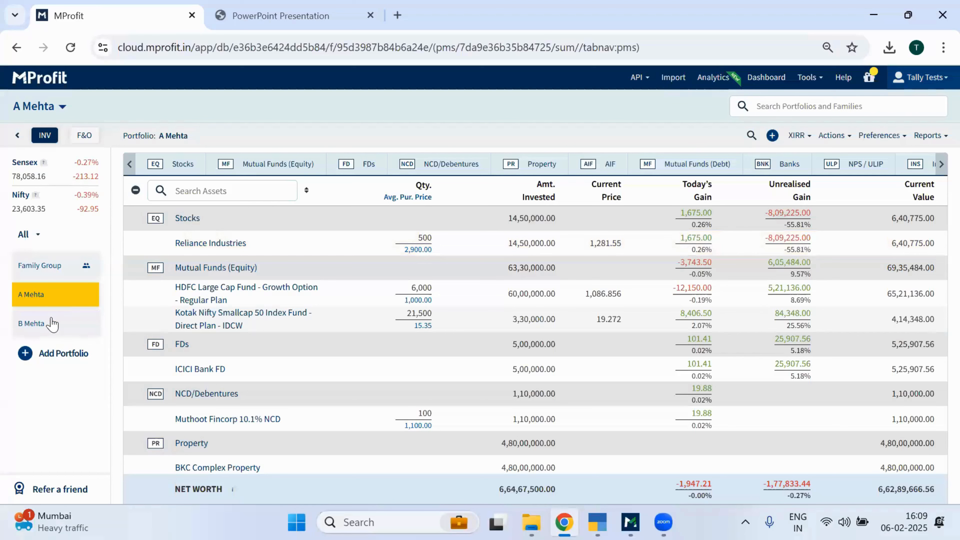
# Step: Add an account portfolio for Tally integration under the investor's name, linked to their matching investment portfolio, with income payout included in voucher export
pyautogui.click(56, 302)
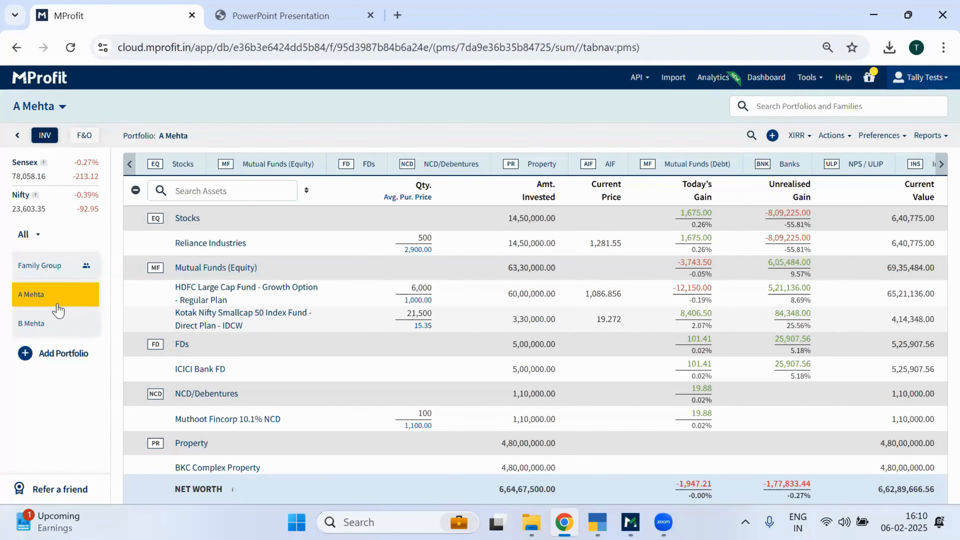
pyautogui.click(772, 136)
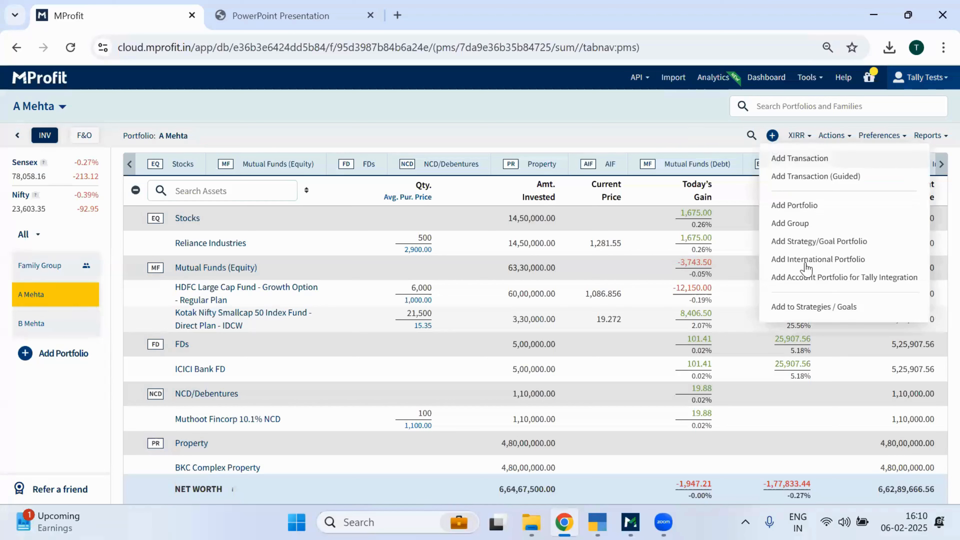
pyautogui.click(807, 286)
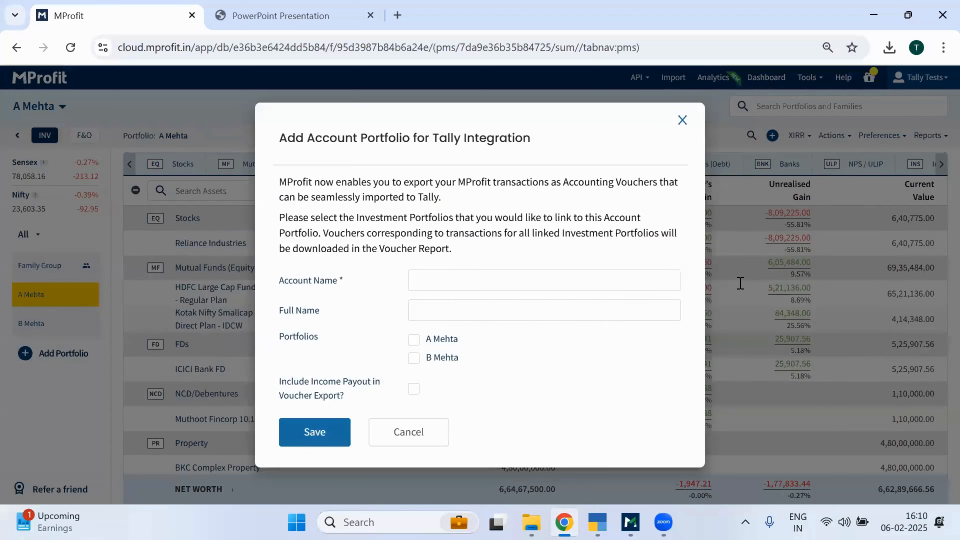
pyautogui.write('A Mehta')
pyautogui.click(415, 339)
pyautogui.click(414, 389)
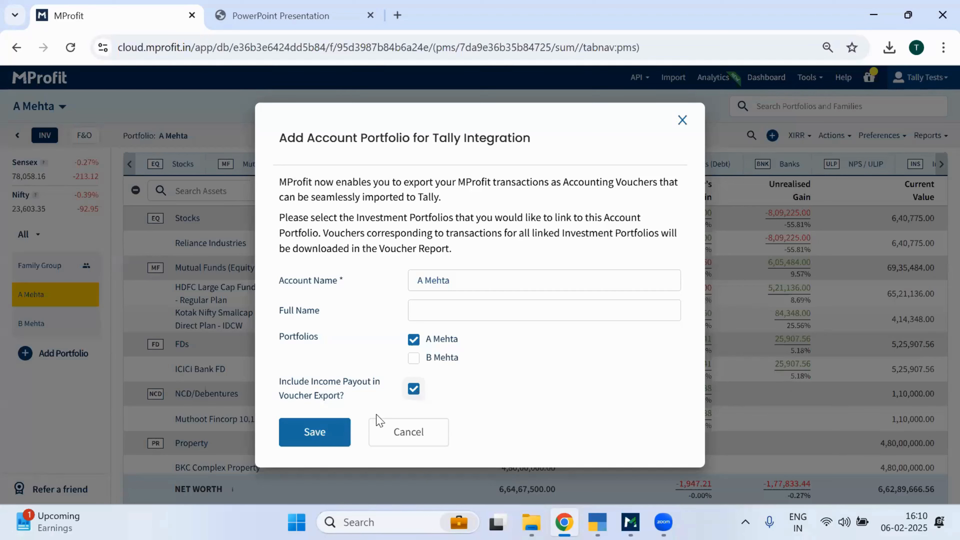
pyautogui.click(326, 432)
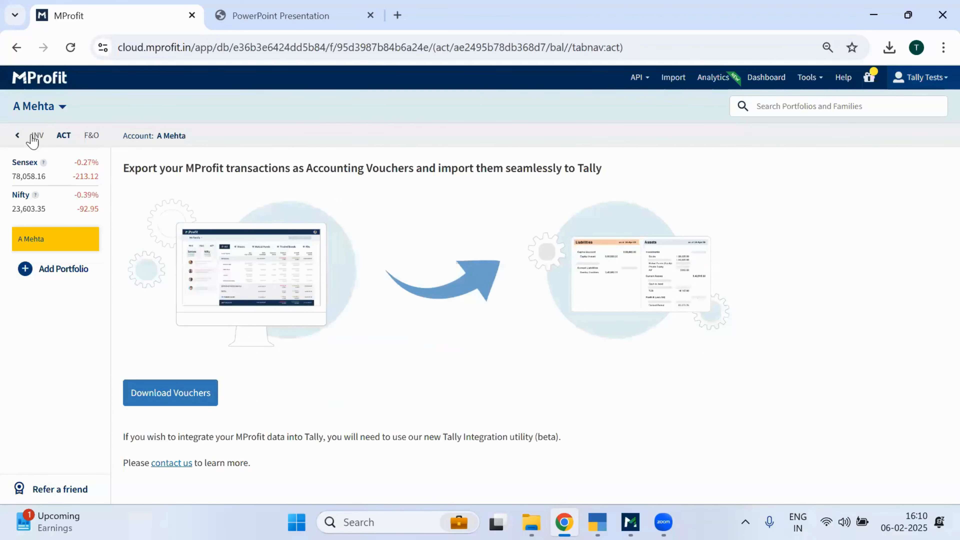
# Step: Generate the account's voucher report for 01/04/24 to 31/03/25 with Process Inventory set to Yes and download it as an Excel file
pyautogui.click(33, 137)
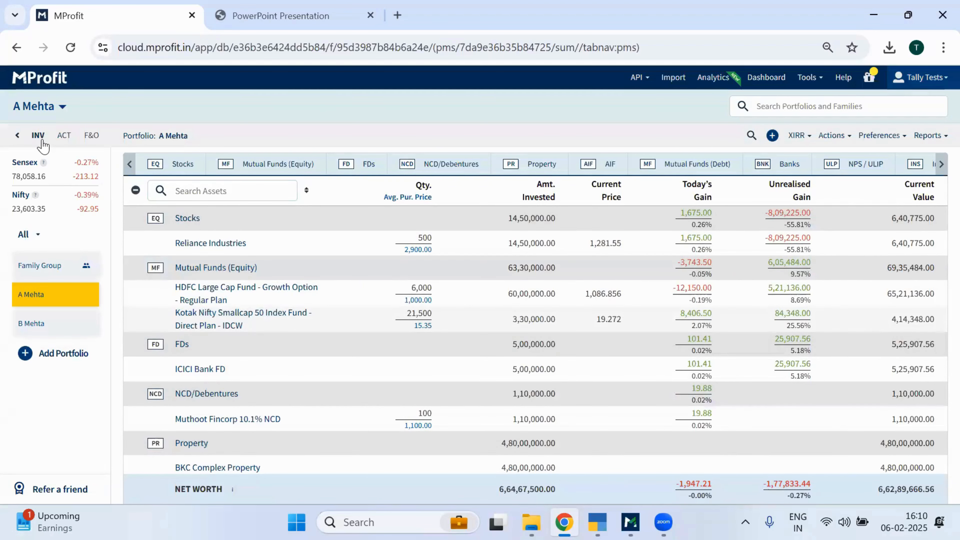
pyautogui.click(64, 135)
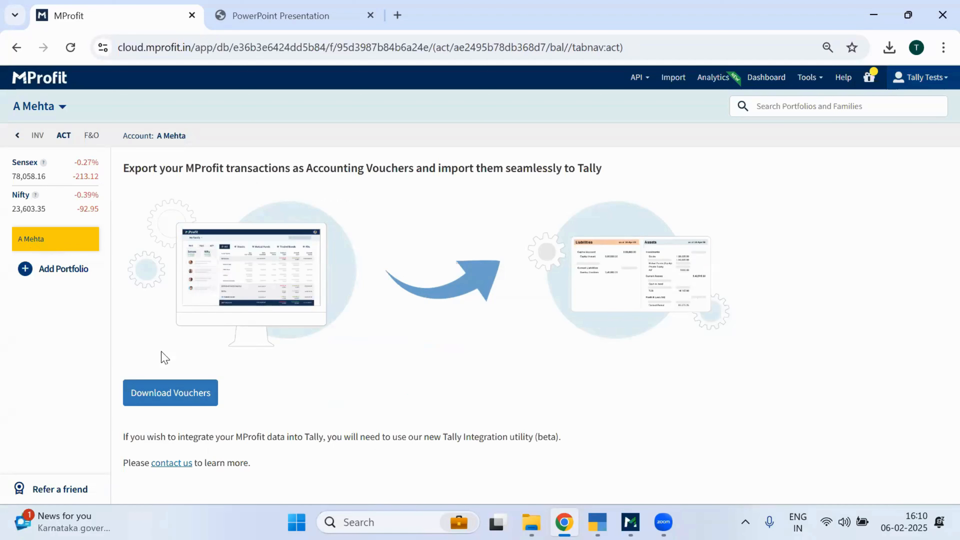
pyautogui.click(187, 400)
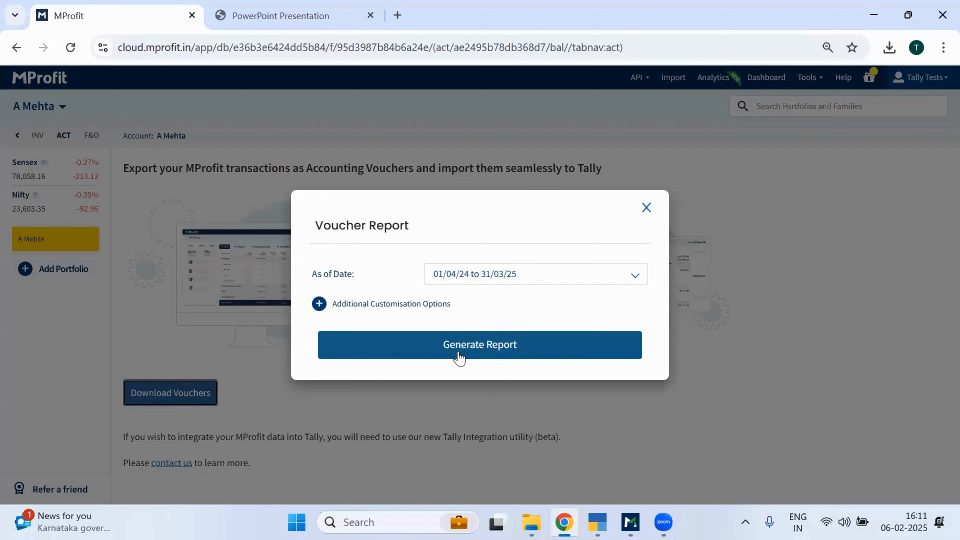
pyautogui.click(424, 305)
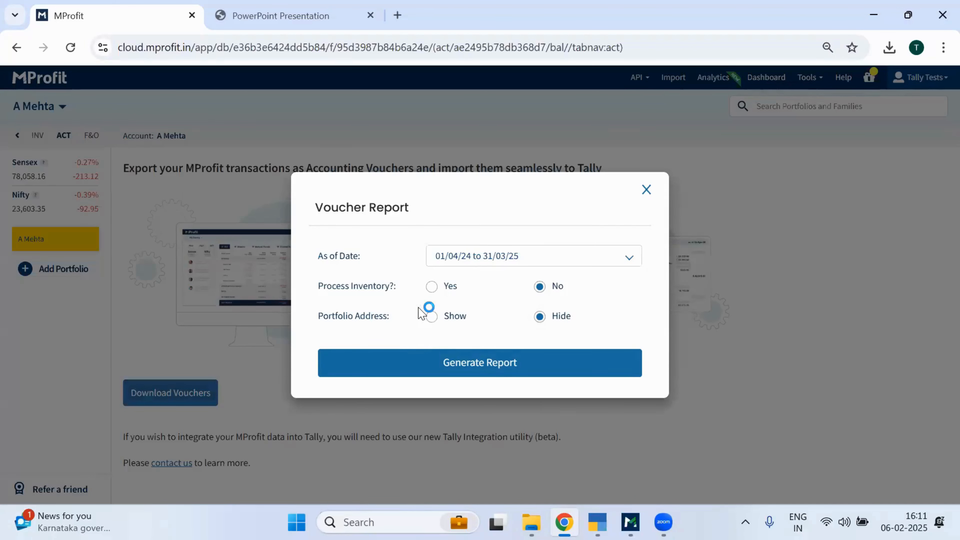
pyautogui.click(434, 292)
pyautogui.click(523, 372)
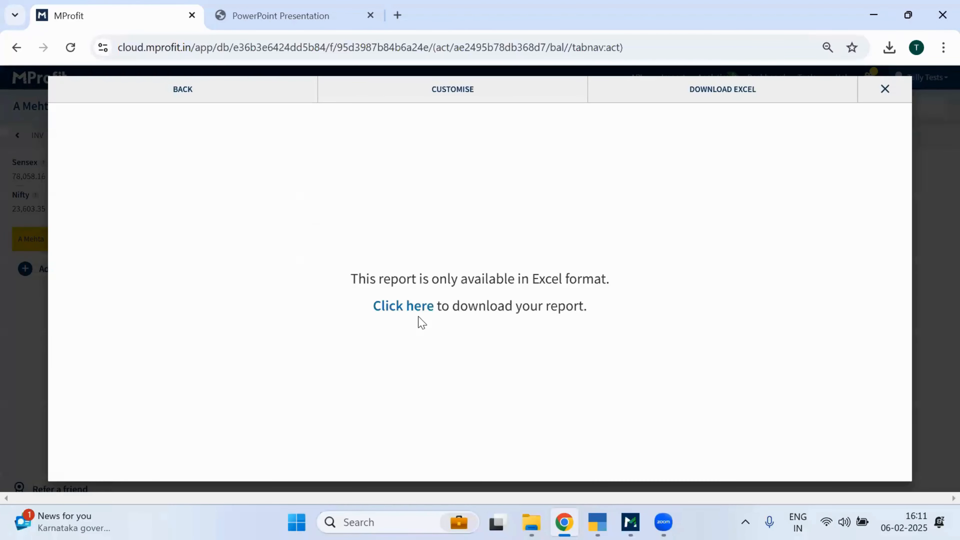
pyautogui.click(418, 314)
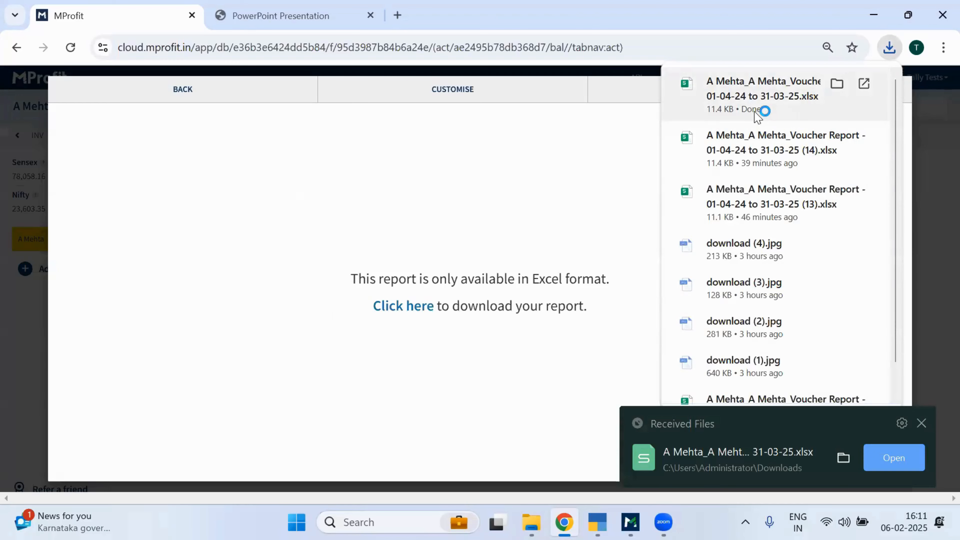
# Step: Open the downloaded voucher report in WPS Spreadsheets at 60% zoom and review the header and the first journal voucher in rows 10 to 13
pyautogui.click(757, 114)
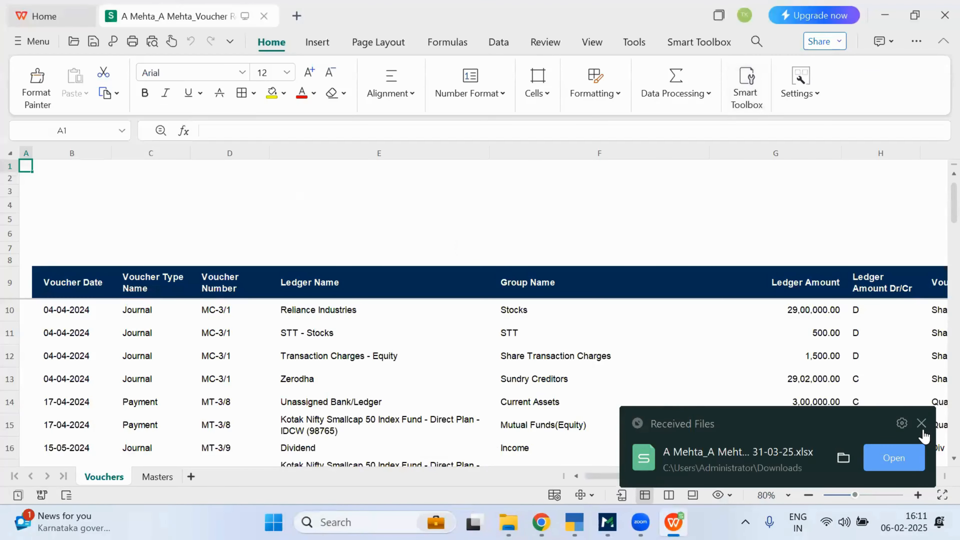
pyautogui.click(923, 427)
pyautogui.click(811, 495)
pyautogui.click(811, 495)
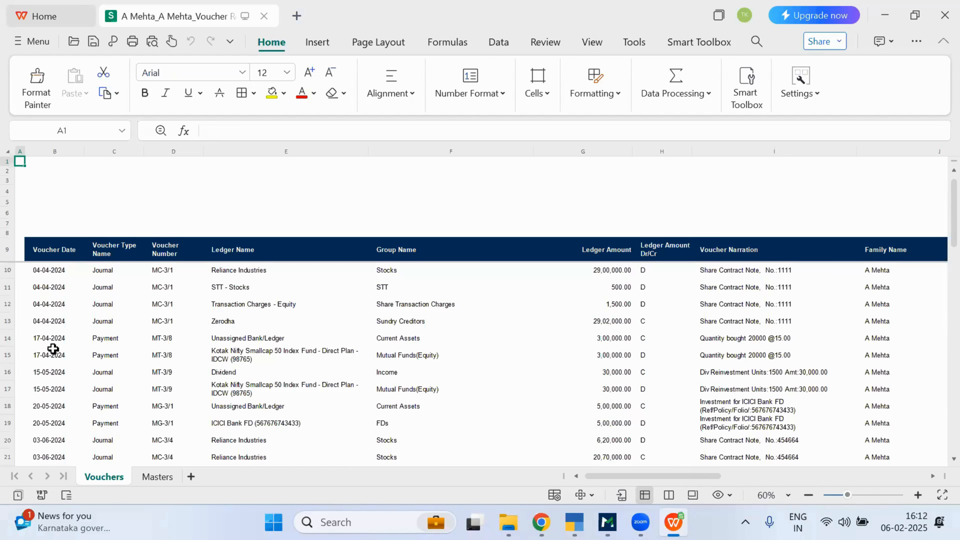
pyautogui.click(8, 251)
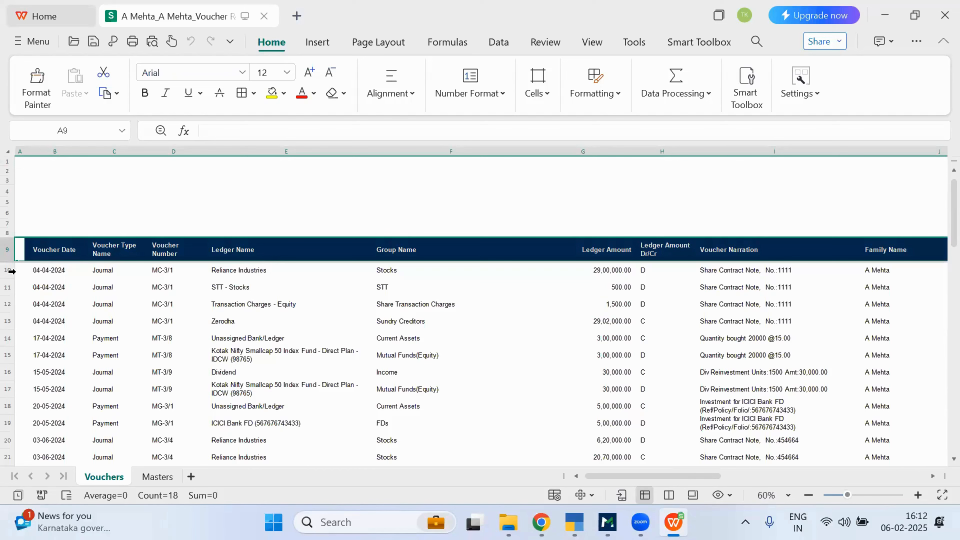
pyautogui.moveTo(9, 270); pyautogui.dragTo(11, 330)
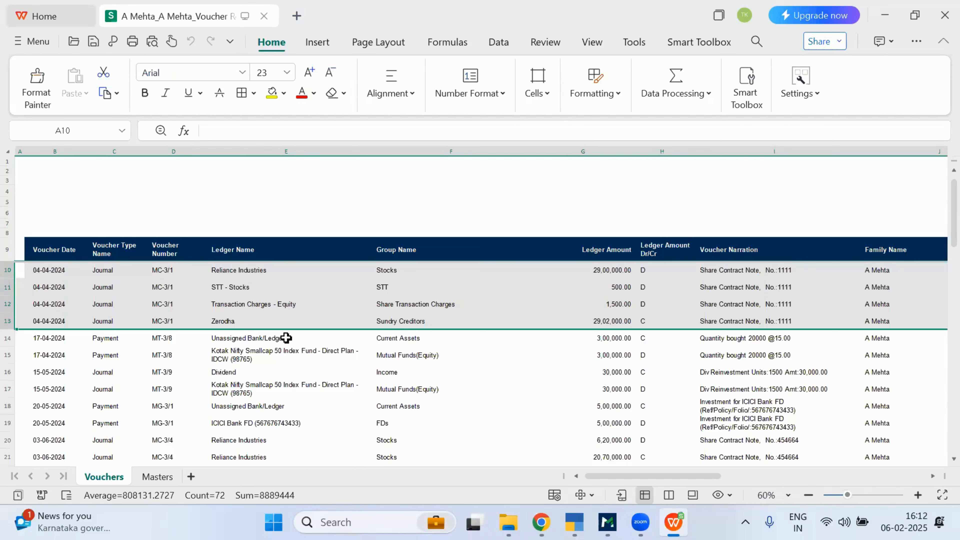
# Step: Add AutoFilter to header row 9 of the Vouchers sheet and look through the voucher entries
pyautogui.click(24, 254)
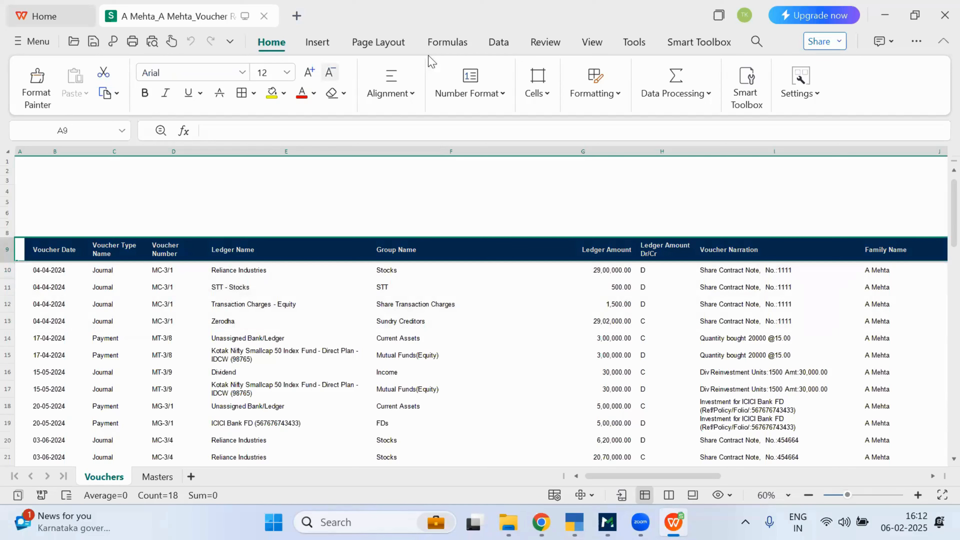
pyautogui.click(507, 46)
pyautogui.click(119, 81)
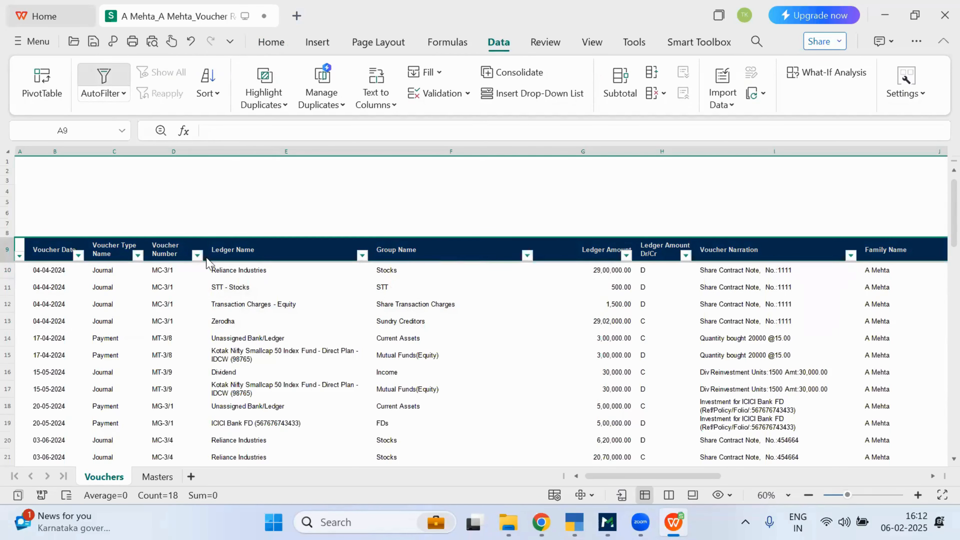
pyautogui.scroll(-2, 319, 329)
pyautogui.scroll(-2, 212, 409)
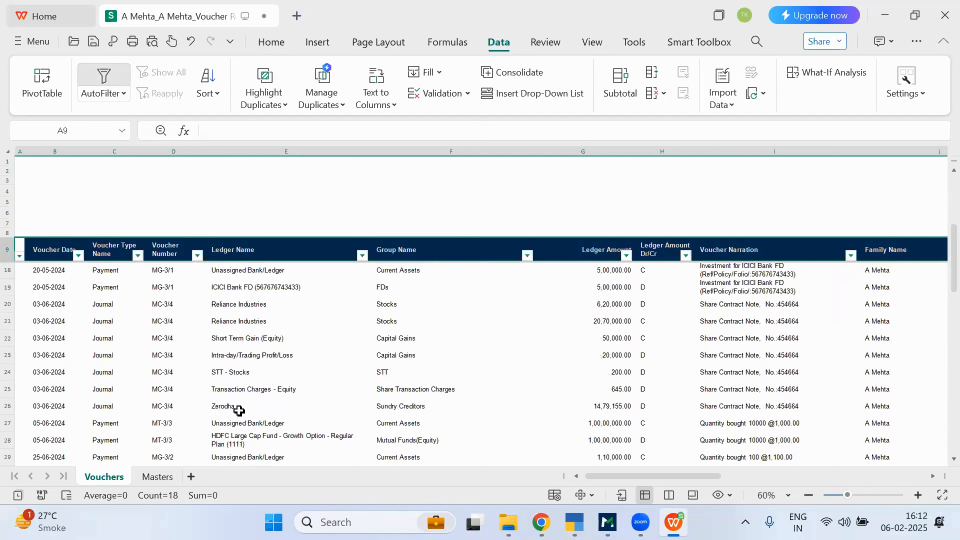
pyautogui.scroll(-2, 317, 403)
pyautogui.scroll(-3, 354, 374)
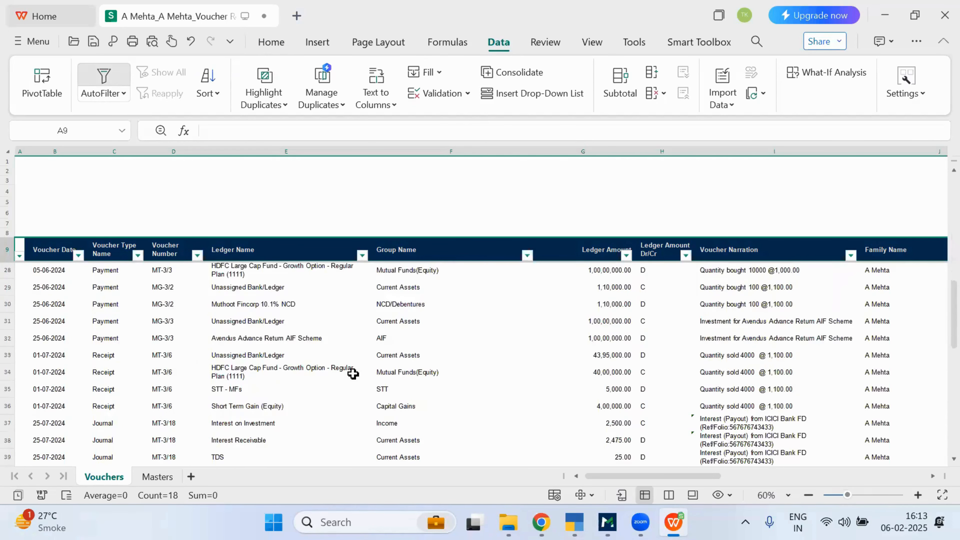
pyautogui.scroll(-2, 353, 375)
pyautogui.scroll(-3, 357, 370)
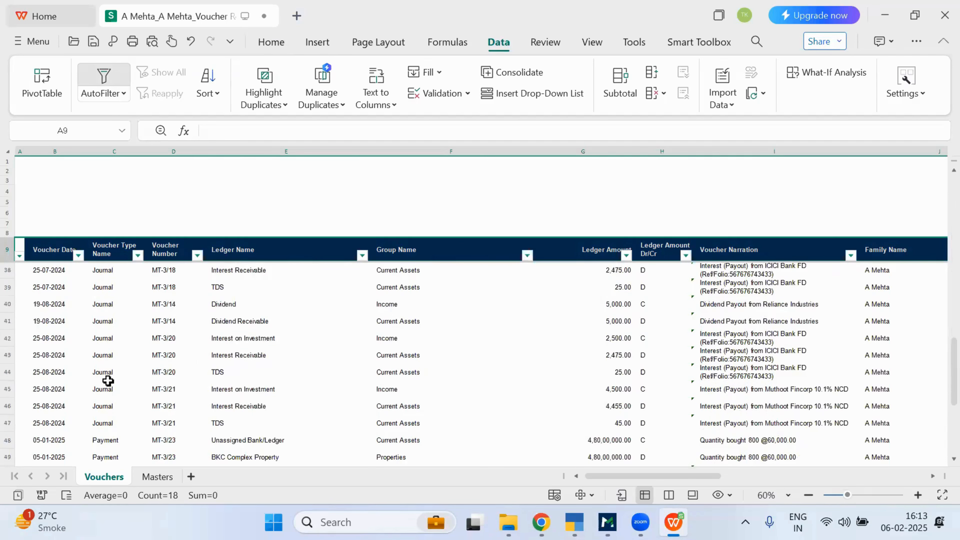
# Step: Filter the Voucher Number column to show only voucher MT-3/21
pyautogui.doubleClick(170, 389)
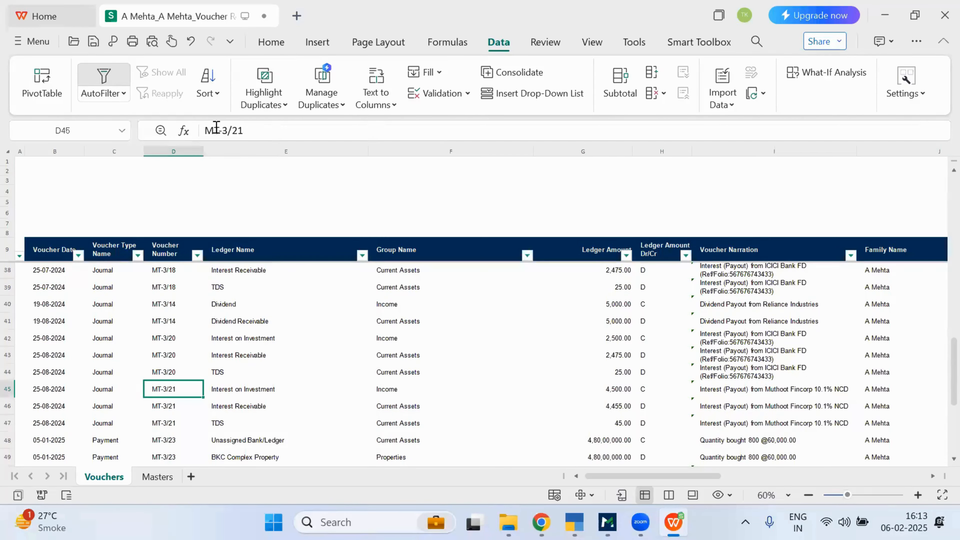
pyautogui.hotkey('ctrl', 'c')
pyautogui.click(197, 257)
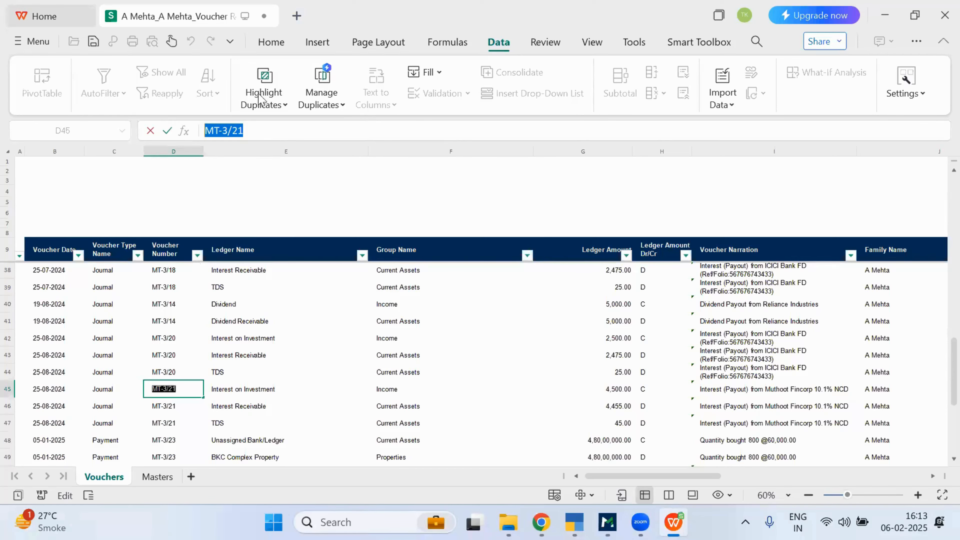
pyautogui.click(265, 80)
pyautogui.hotkey('ctrl', 'v')
pyautogui.click(461, 297)
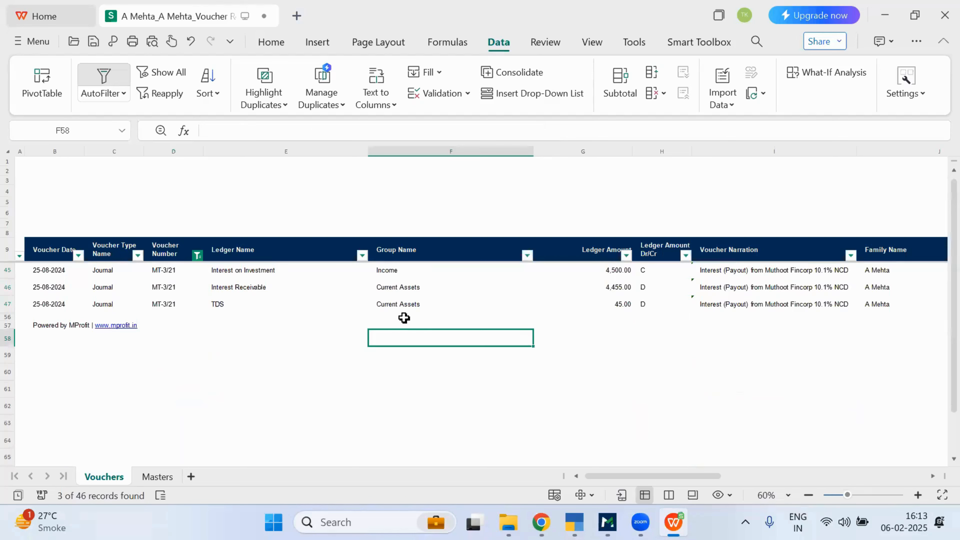
# Step: Examine the filtered voucher's first ledger name, group and narration, and turn off AutoFilter
pyautogui.click(254, 271)
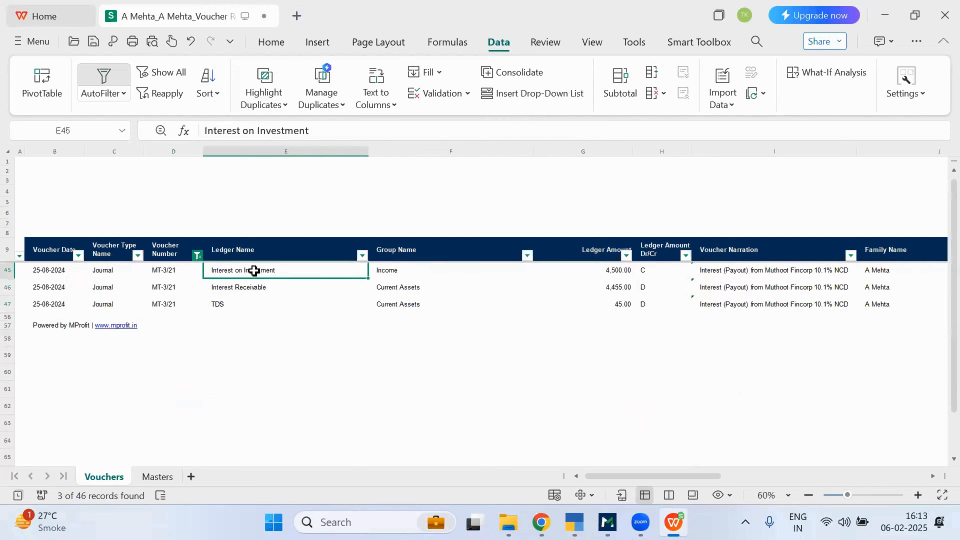
pyautogui.click(432, 272)
pyautogui.click(746, 271)
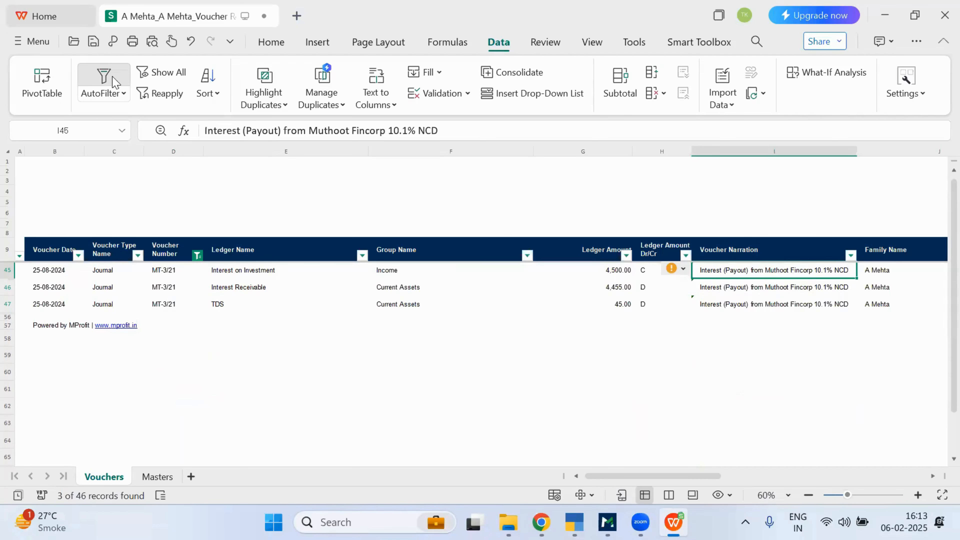
pyautogui.click(122, 76)
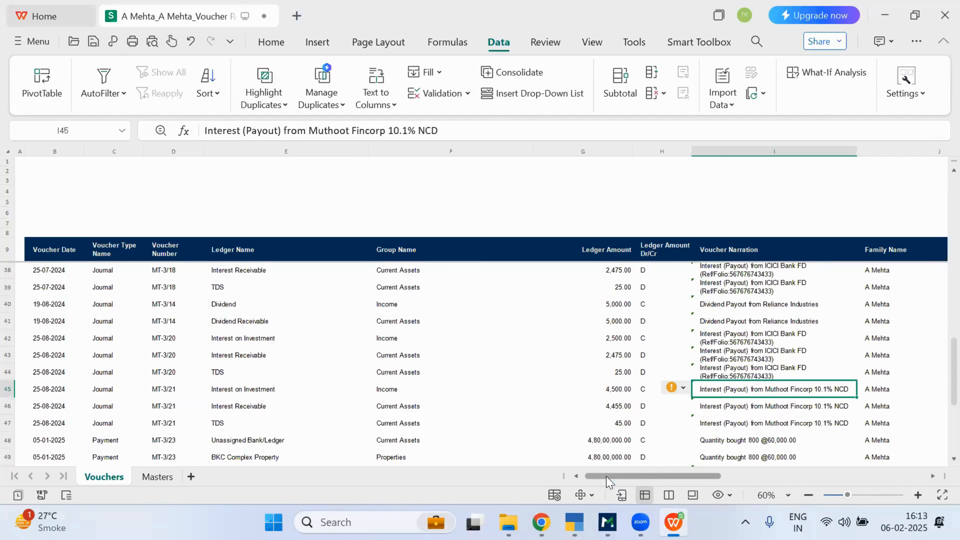
# Step: Examine the inventory item, group, quantity, price and amount columns, starting with the Reliance Industries entry in row 10
pyautogui.moveTo(606, 480); pyautogui.dragTo(772, 477)
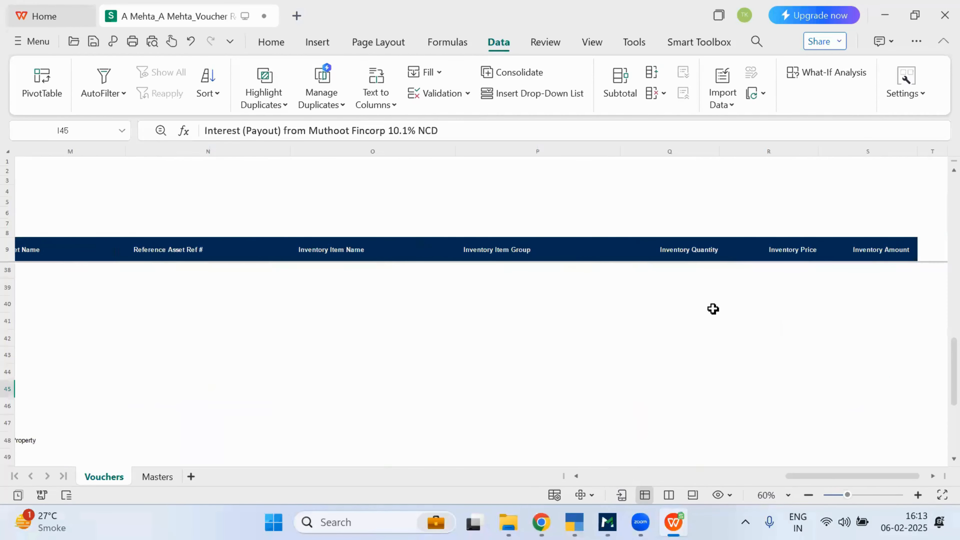
pyautogui.scroll(-4, 714, 309)
pyautogui.scroll(-6, 714, 302)
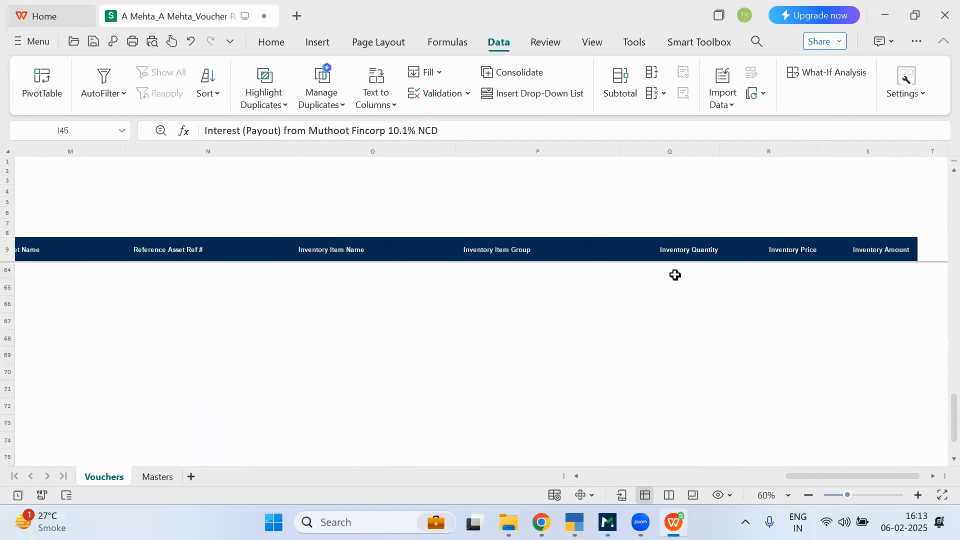
pyautogui.scroll(1, 676, 281)
pyautogui.scroll(19, 677, 284)
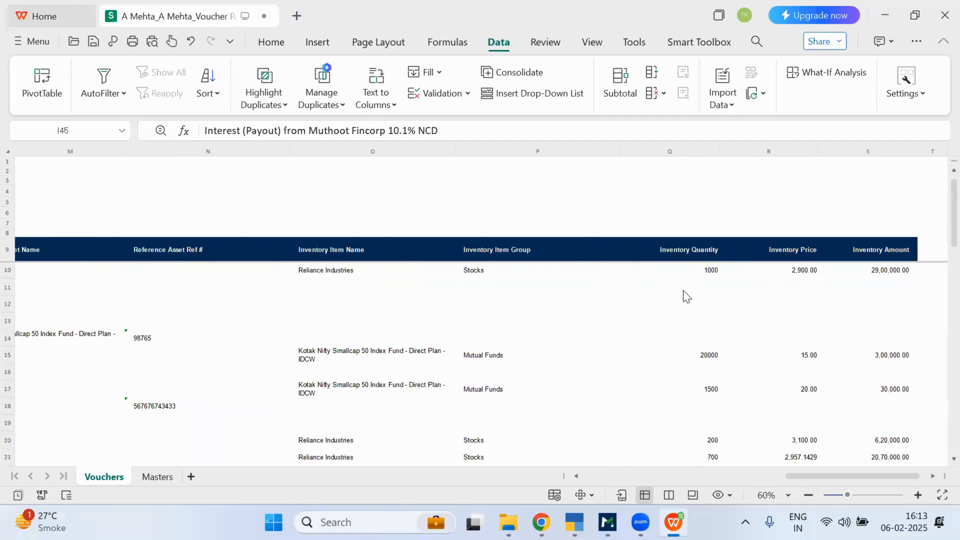
pyautogui.click(358, 275)
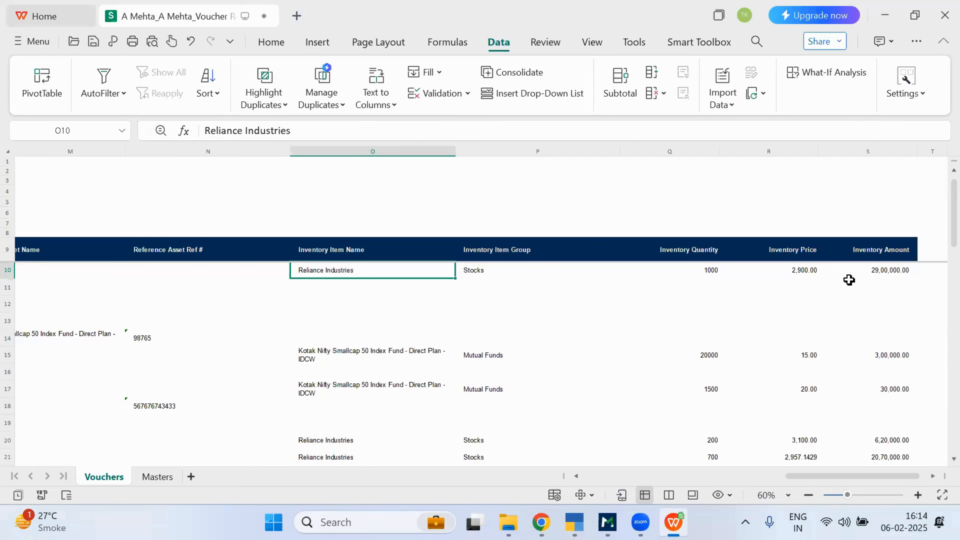
# Step: Close the voucher report workbook and switch to the MProfit Utility for Tally Import
pyautogui.click(935, 24)
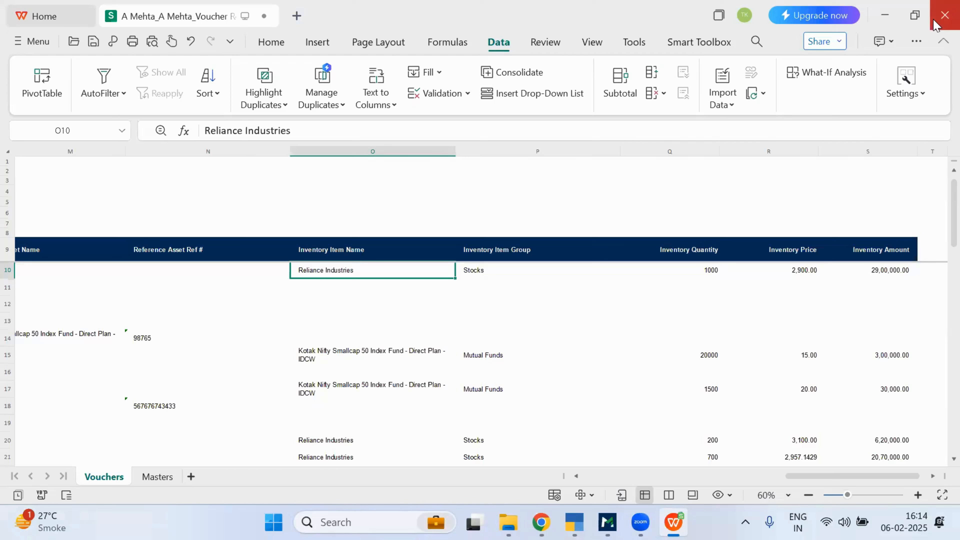
pyautogui.click(523, 286)
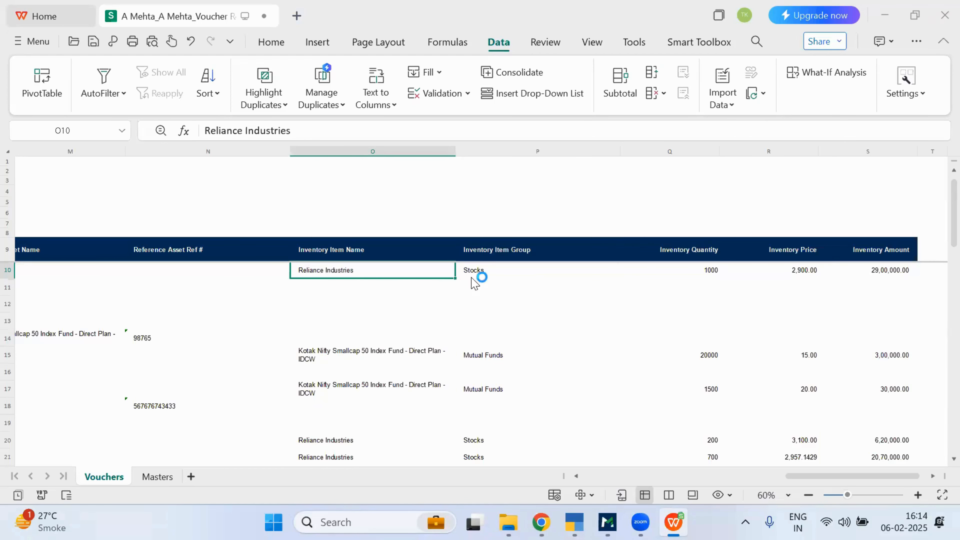
pyautogui.click(884, 95)
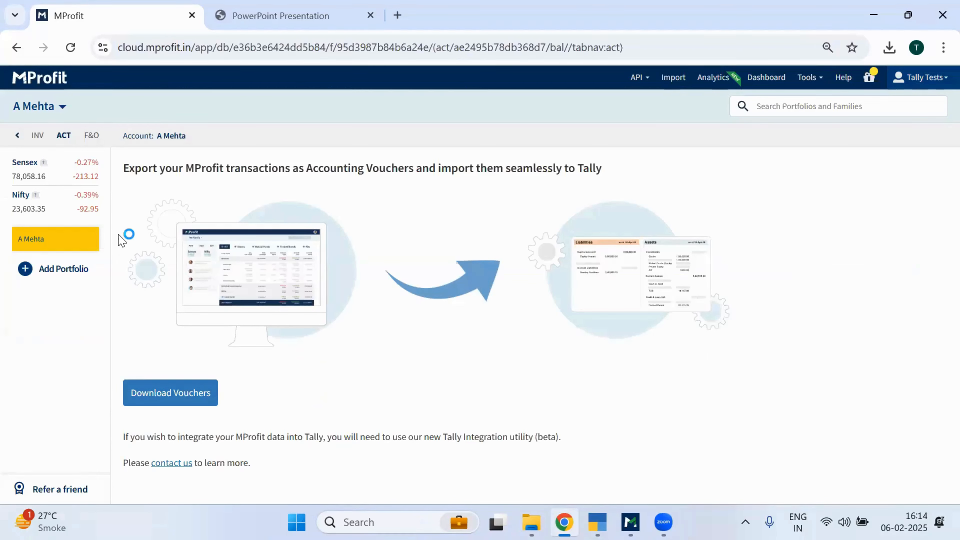
pyautogui.click(885, 13)
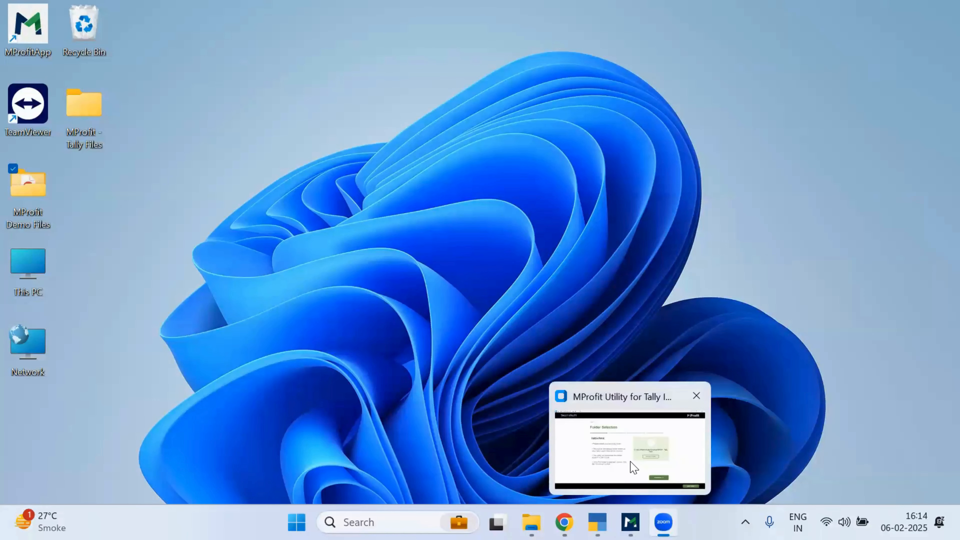
pyautogui.click(630, 462)
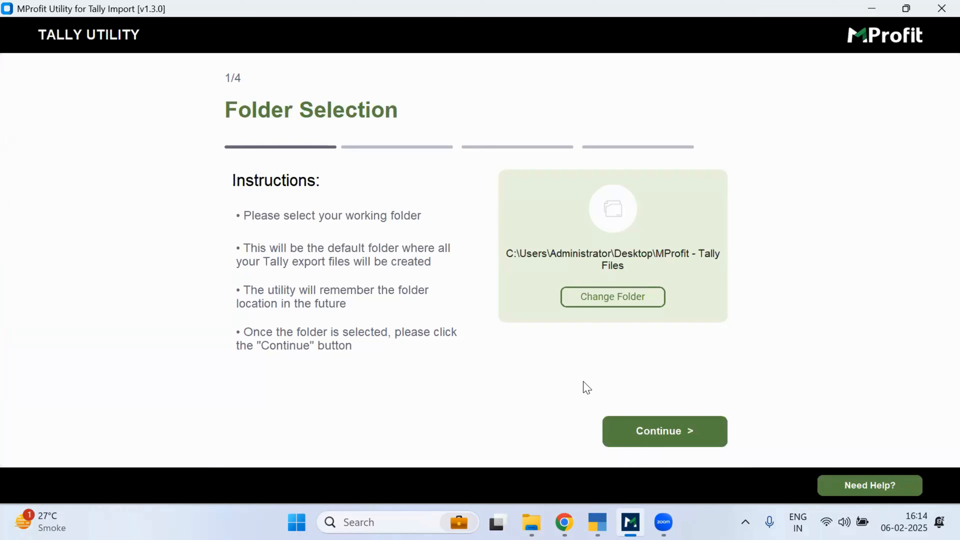
# Step: Check the working folder's path, keep the Desktop folder MProfit - Tally Files, and continue to file selection
pyautogui.click(613, 297)
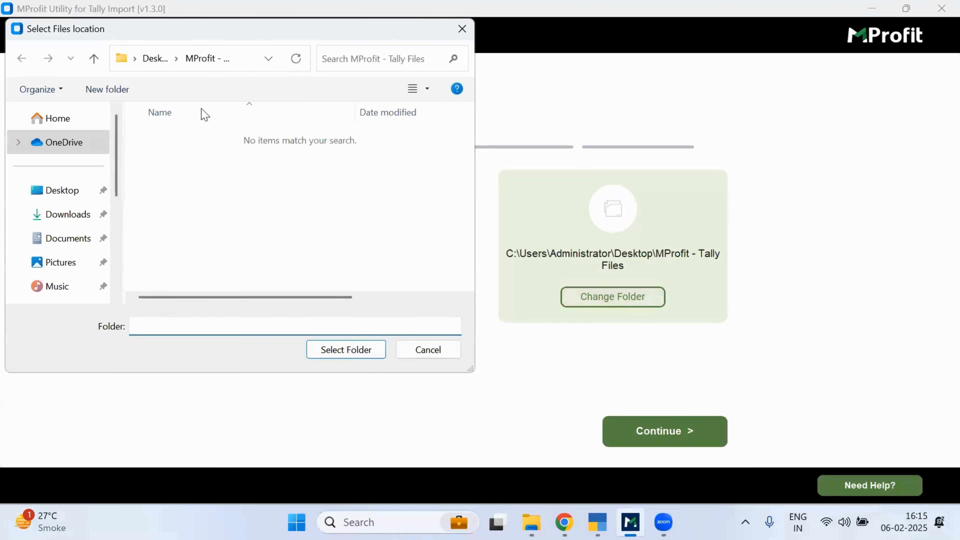
pyautogui.click(255, 59)
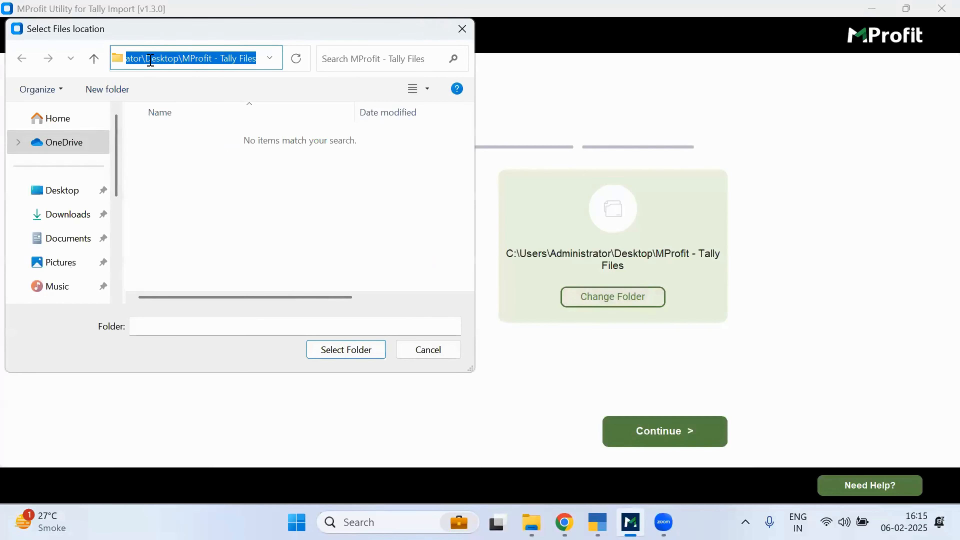
pyautogui.click(415, 351)
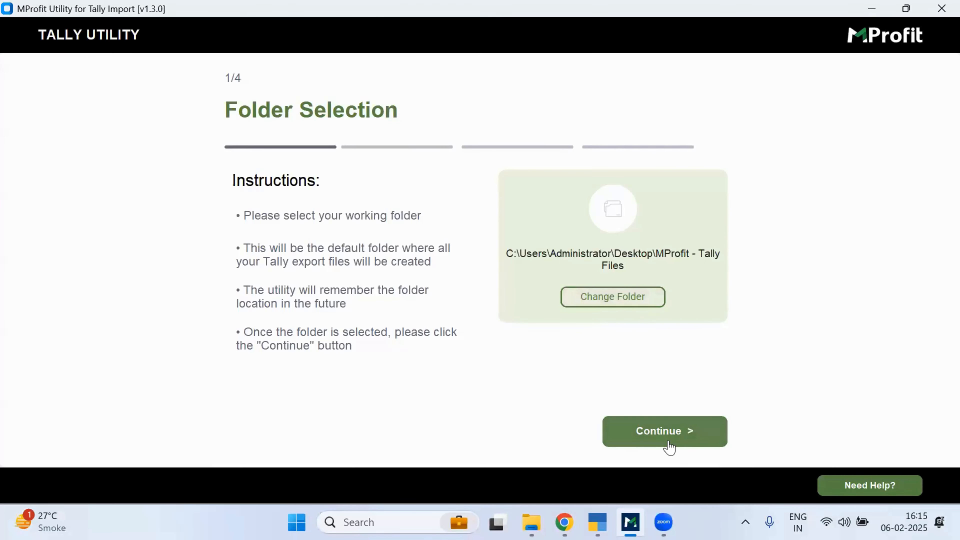
pyautogui.click(669, 448)
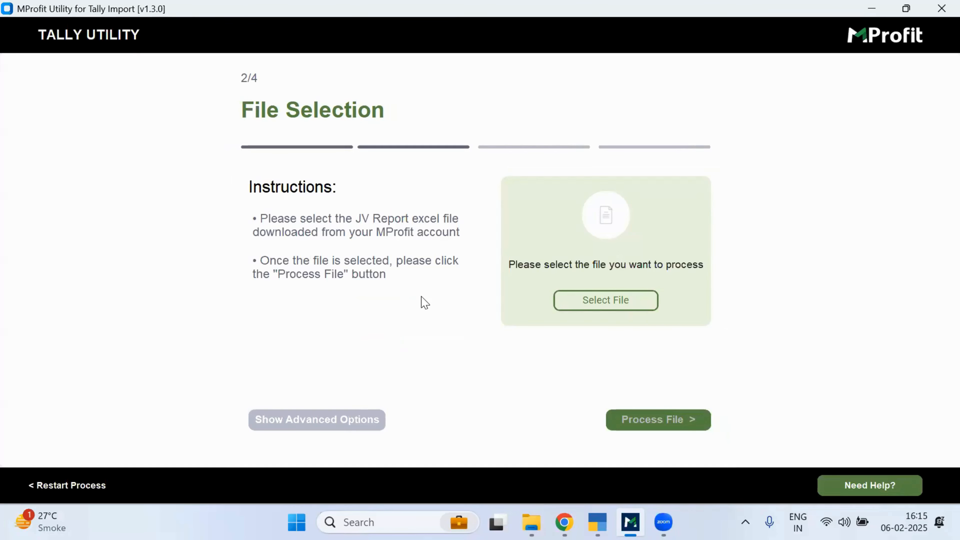
# Step: Choose the voucher report for 01-04-24 to 31-03-25 from Downloads as the Excel file to process
pyautogui.click(583, 306)
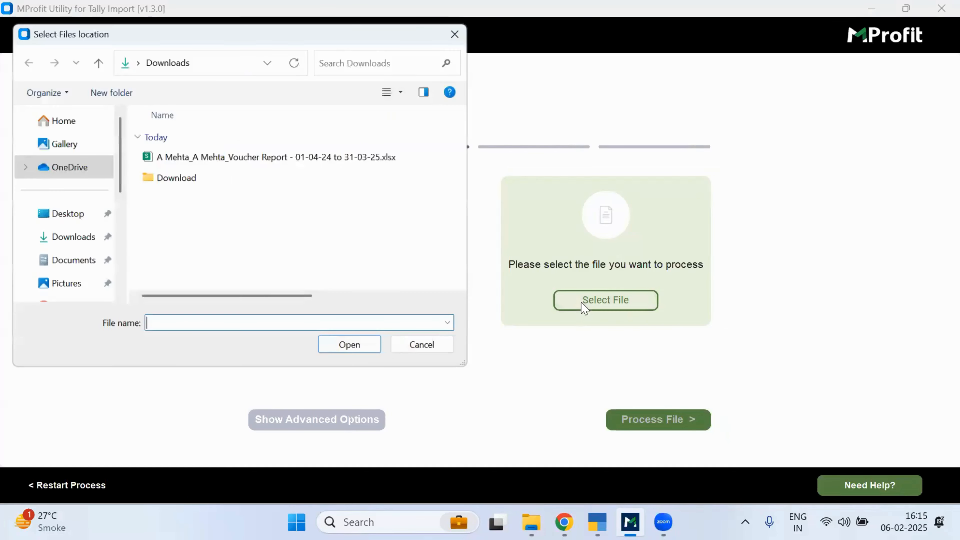
pyautogui.click(258, 163)
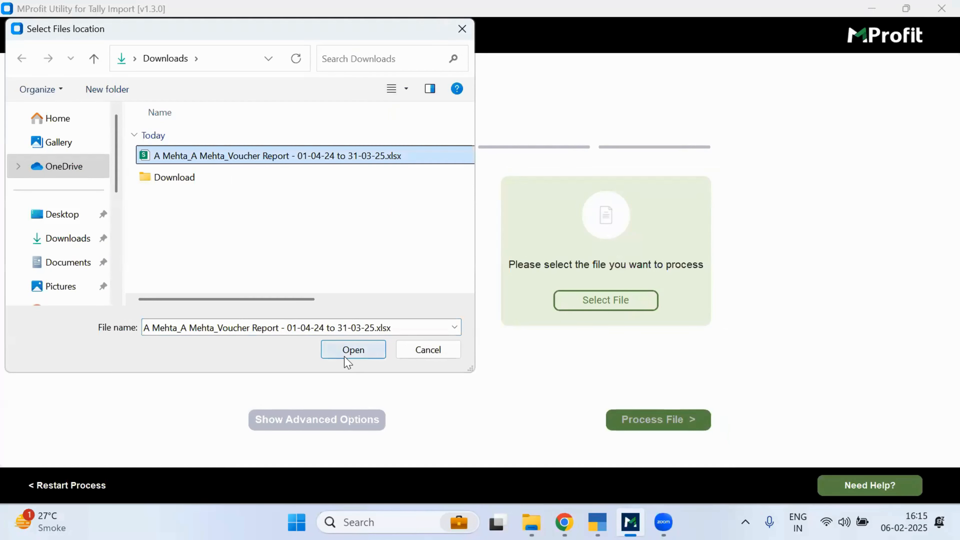
pyautogui.click(353, 350)
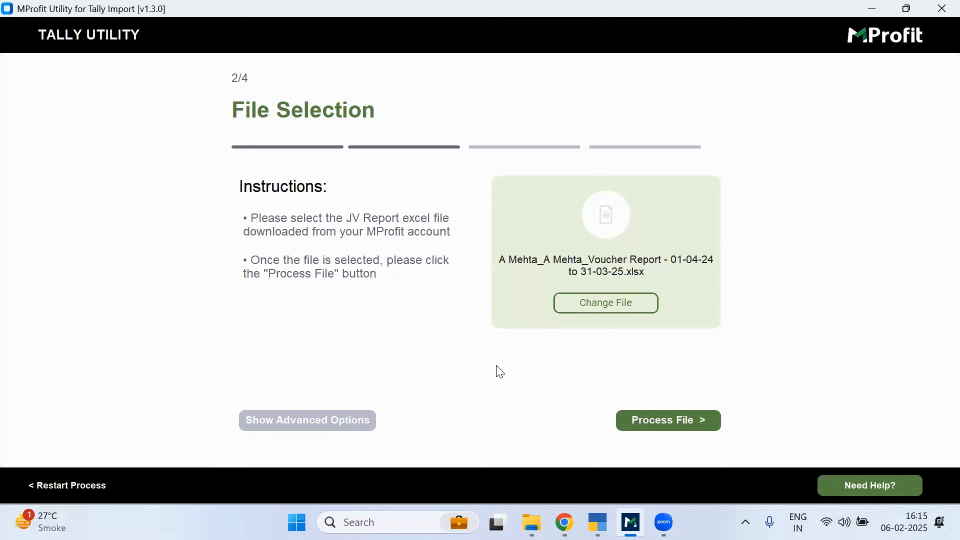
# Step: Enable the advanced option Process Inventory and process the selected voucher report file
pyautogui.click(281, 430)
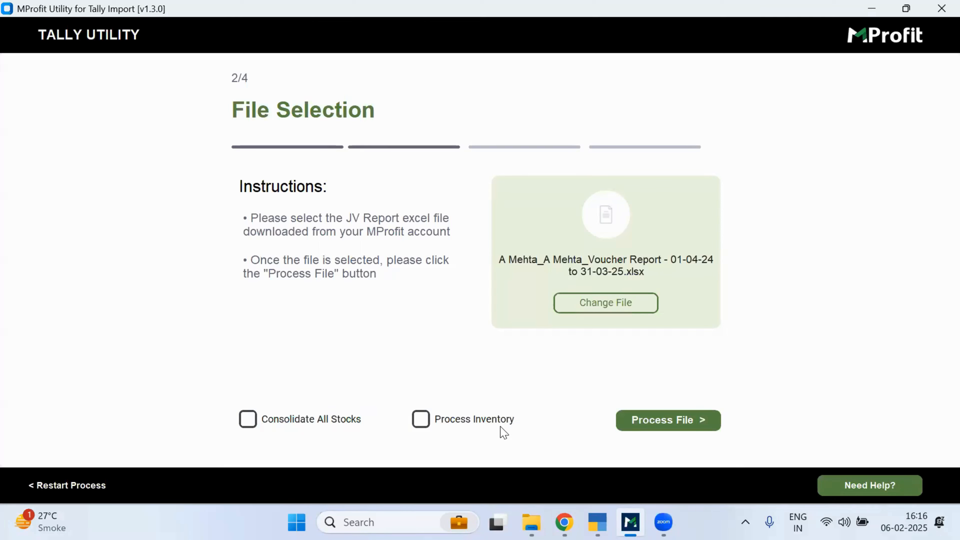
pyautogui.click(421, 424)
pyautogui.click(657, 422)
pyautogui.click(328, 431)
pyautogui.click(255, 429)
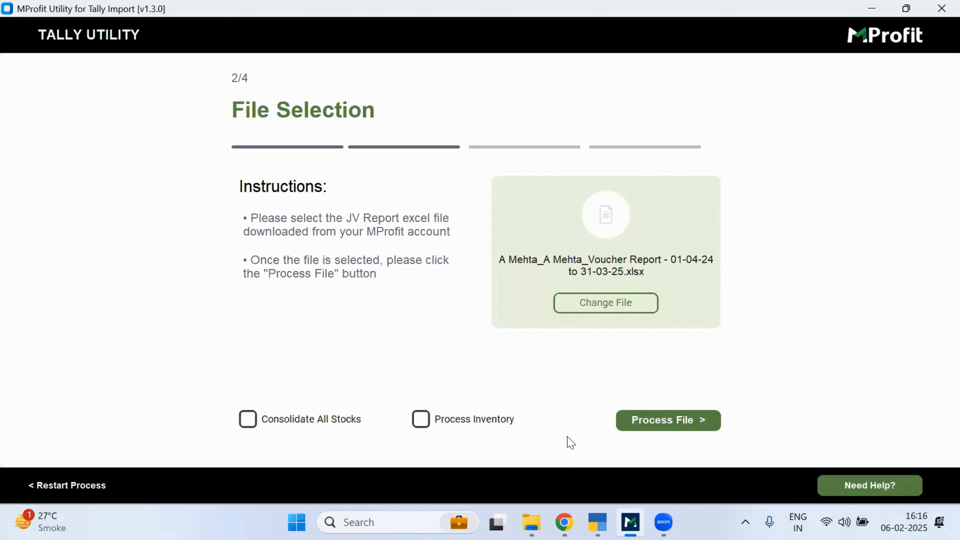
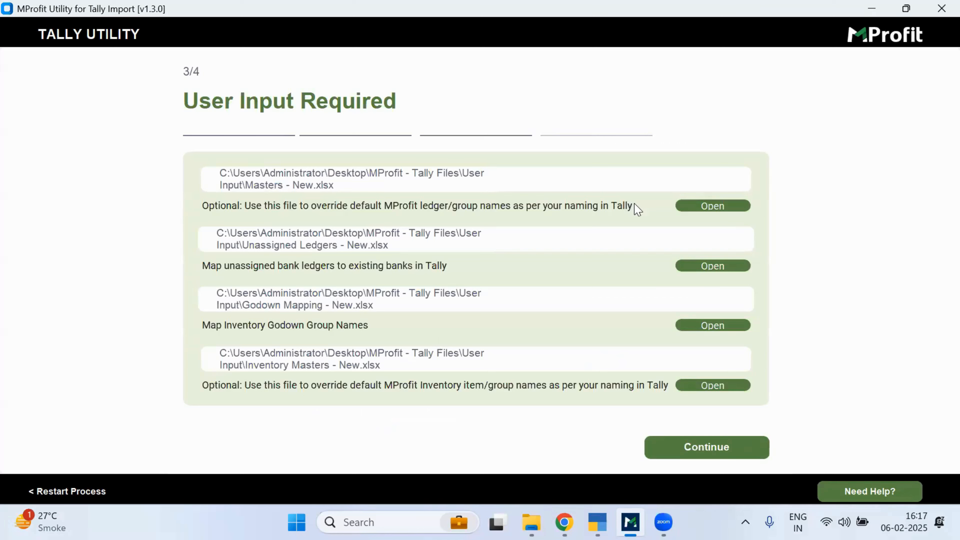
# Step: Open Masters - New.xlsx, examine the Reliance Industries and STT - Stocks rows with their Tally Name cells, and close the file
pyautogui.click(698, 211)
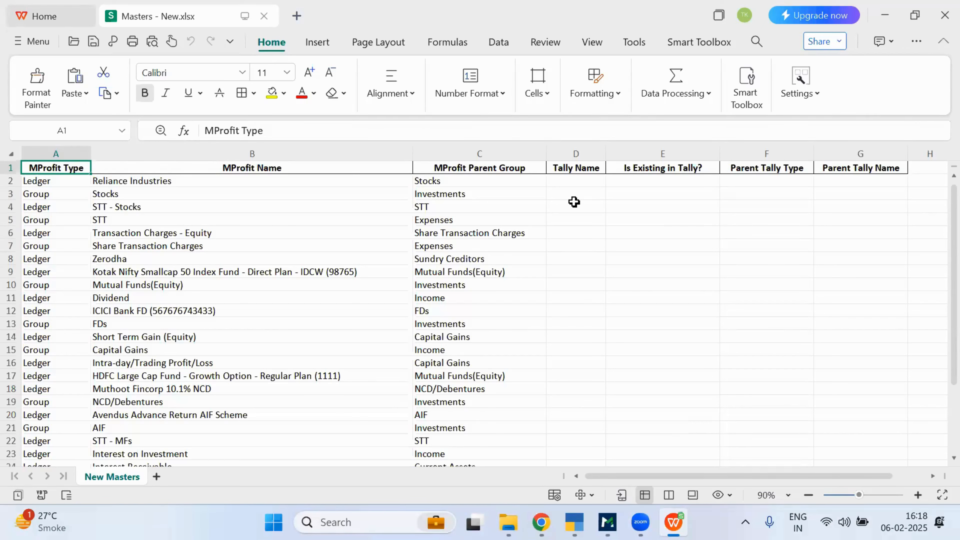
pyautogui.click(270, 185)
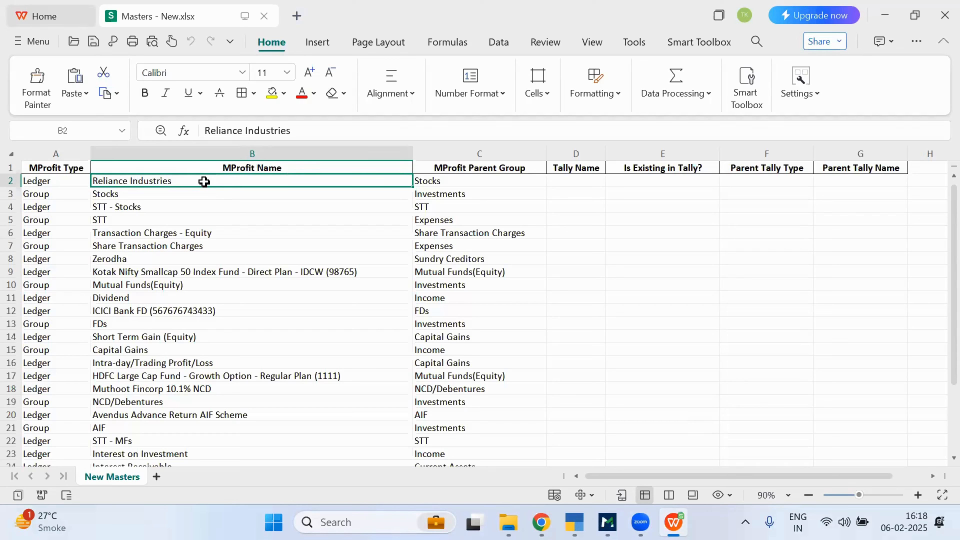
pyautogui.click(571, 182)
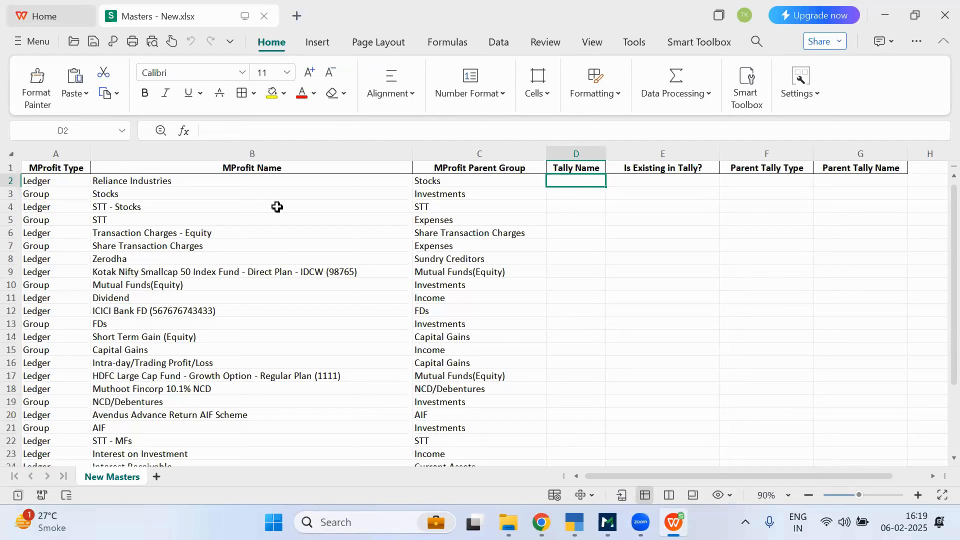
pyautogui.click(282, 219)
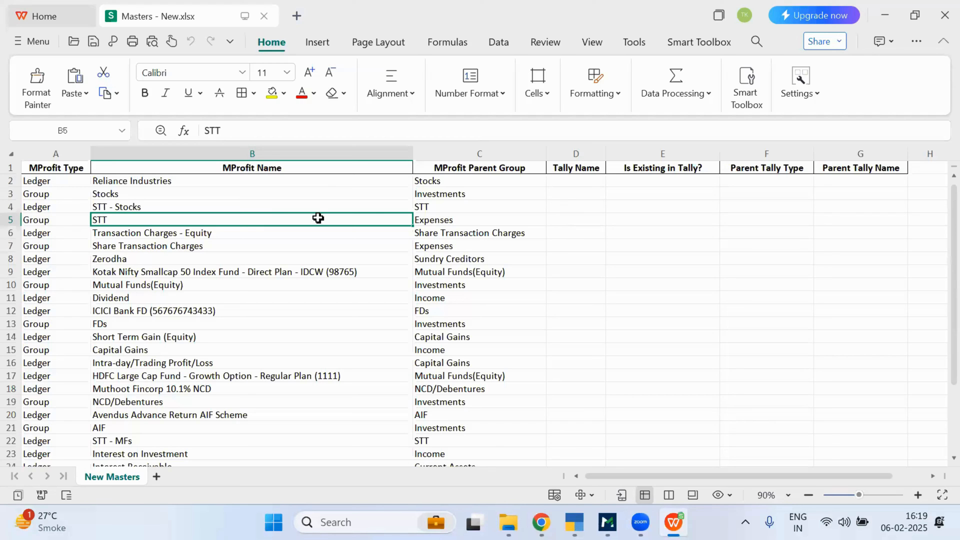
pyautogui.click(328, 204)
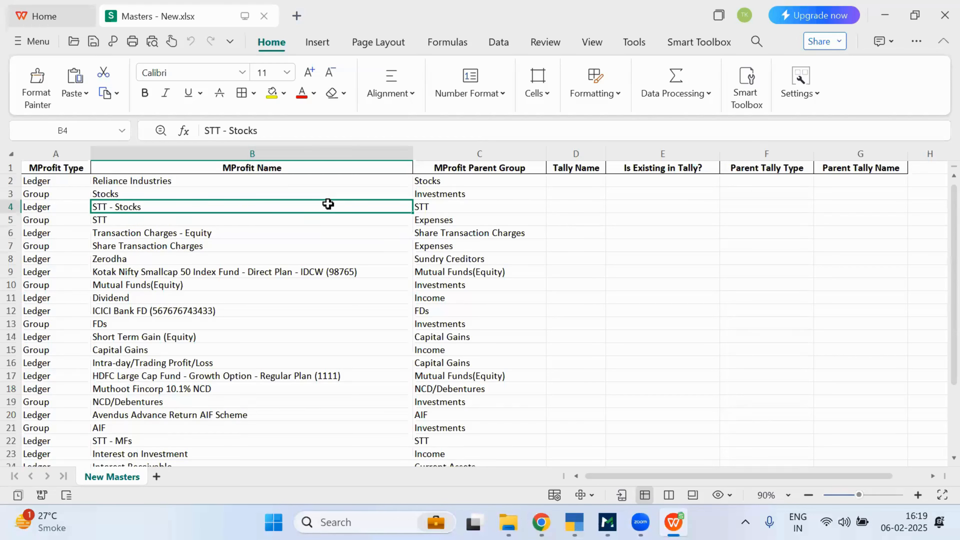
pyautogui.click(562, 208)
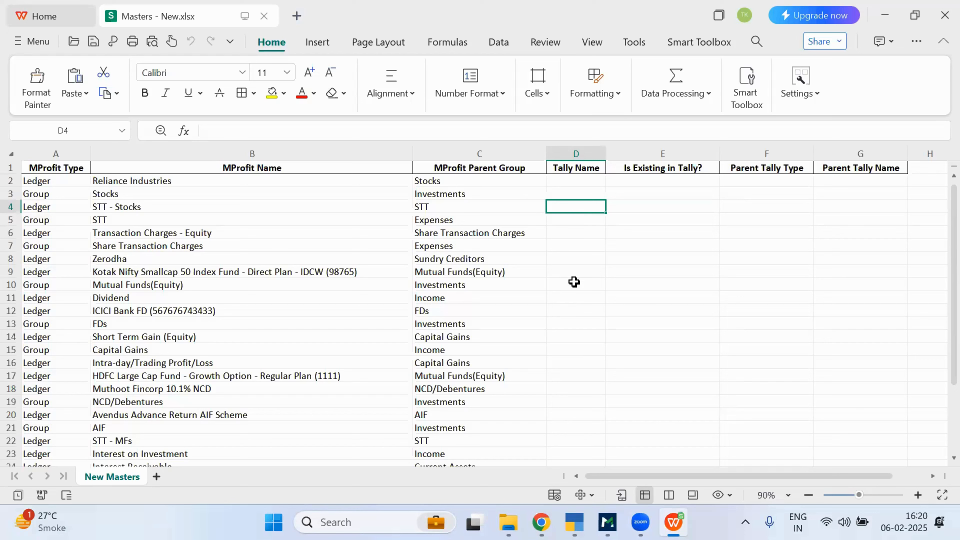
pyautogui.click(939, 26)
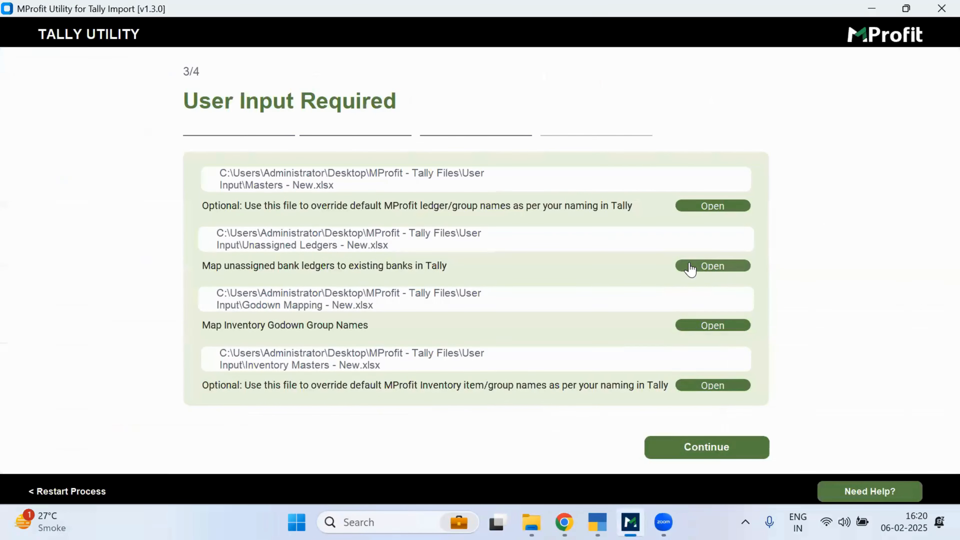
# Step: Open Unassigned Ledgers - New.xlsx and enter Kotak Bank as the Tally Bank Ledger Name for all AIF assets in row 2
pyautogui.click(690, 265)
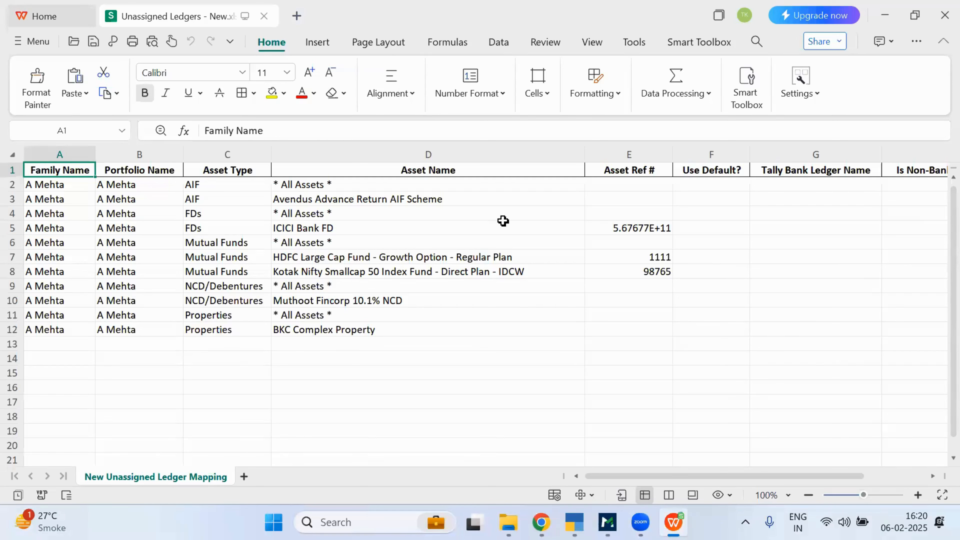
pyautogui.click(512, 222)
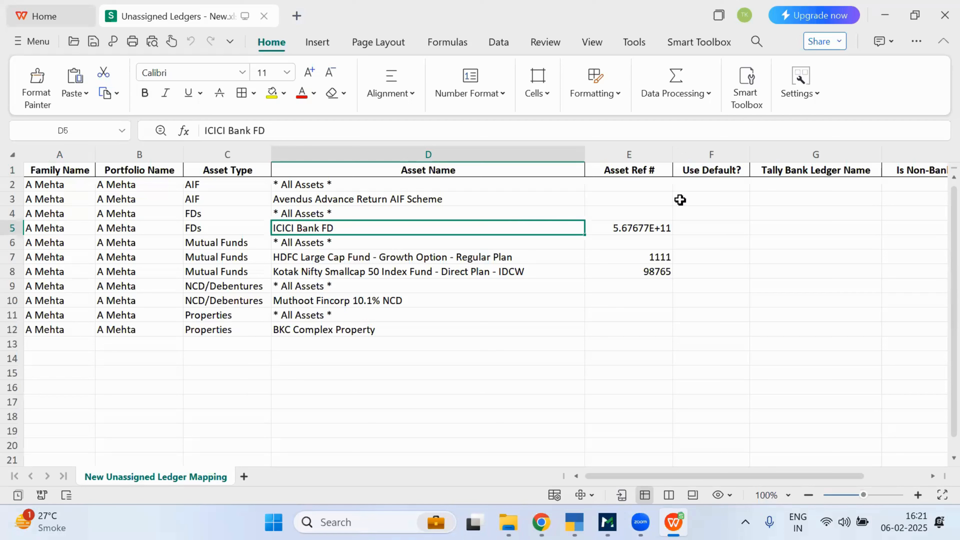
pyautogui.click(764, 185)
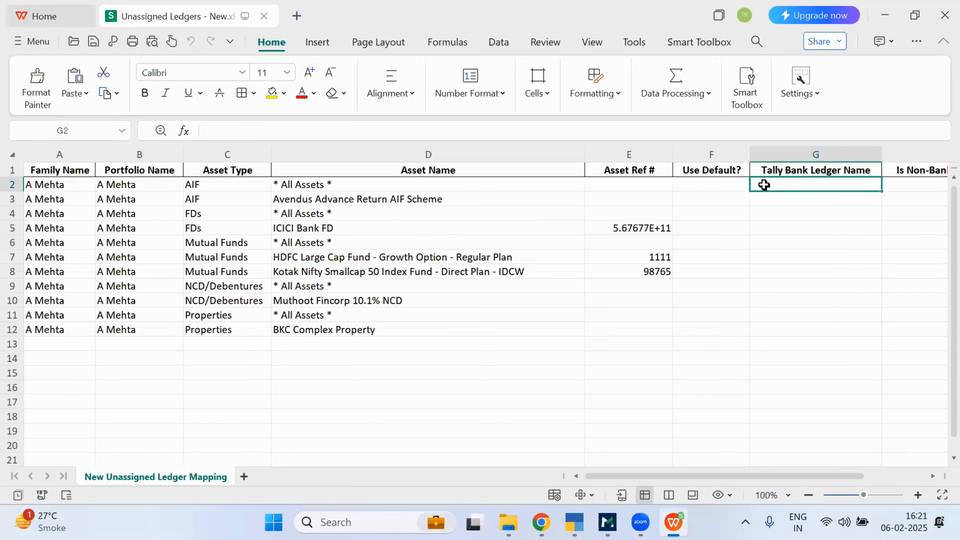
pyautogui.write('Kotak Bak')
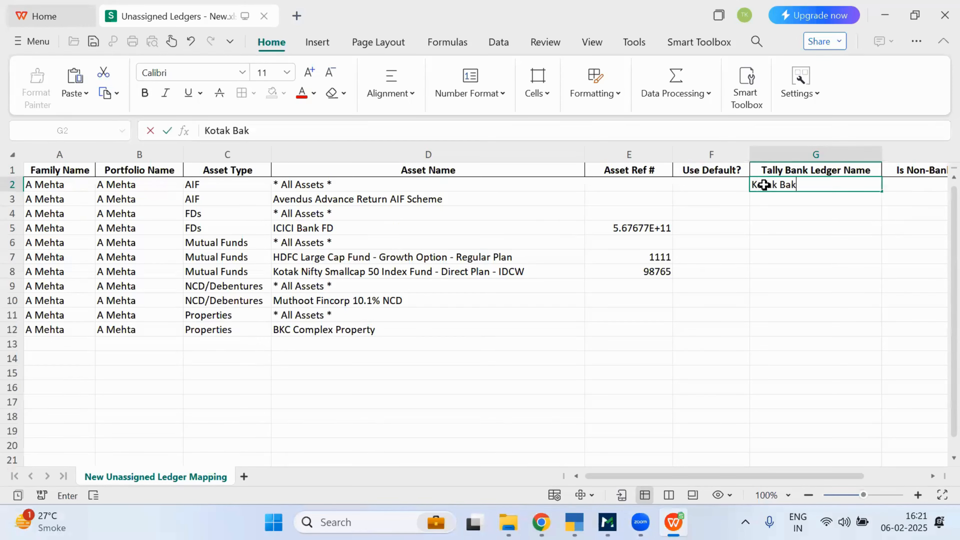
pyautogui.press('BackSpace')
pyautogui.write('nk')
# Step: Enter Kotak Bank as the Tally Bank Ledger Name for all FD assets in row 4
pyautogui.click(782, 227)
pyautogui.click(786, 213)
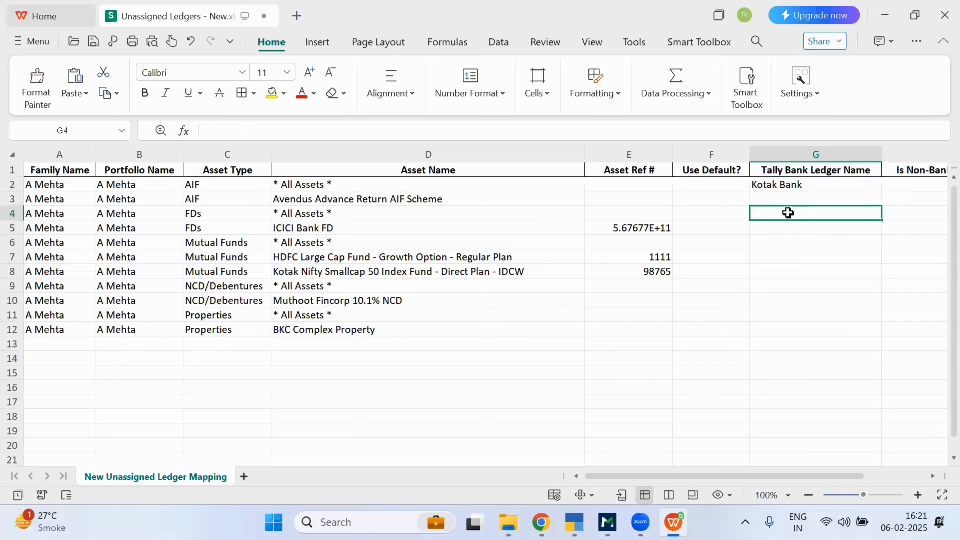
pyautogui.write('Kotak')
pyautogui.press('Tab')
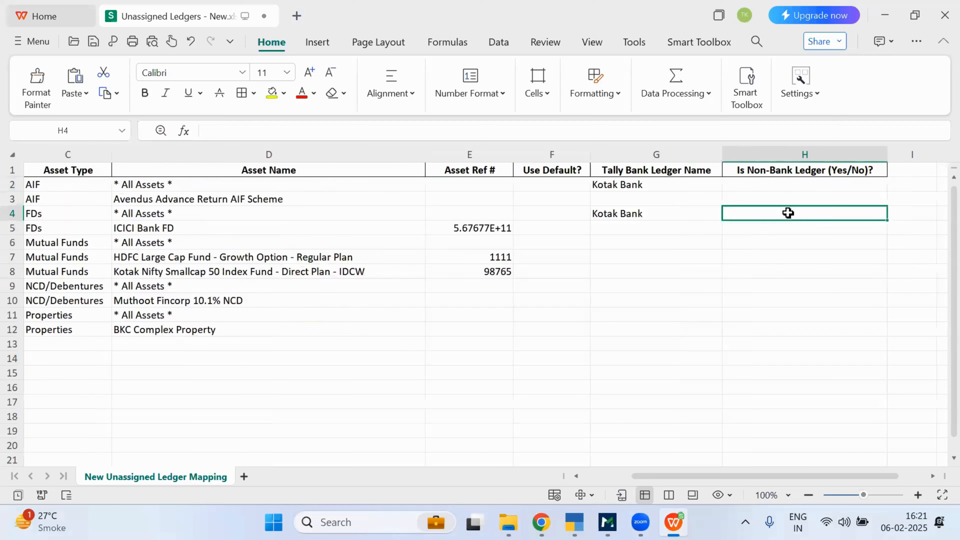
# Step: Enter Kotak Bank as the Tally Bank Ledger Name in the All Assets rows of Mutual Funds and NCD/Debentures
pyautogui.hscroll(-3, 696, 478)
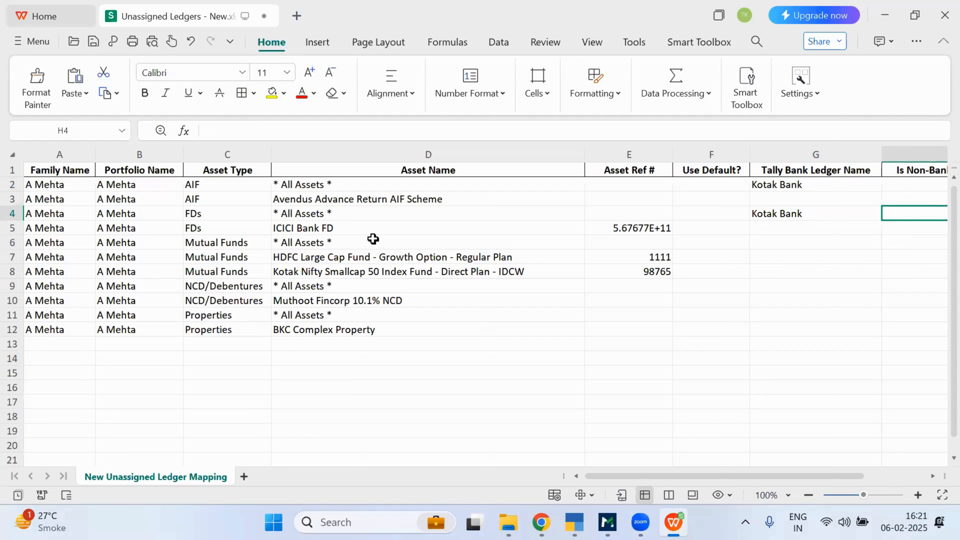
pyautogui.click(762, 243)
pyautogui.write('Kotak Ban')
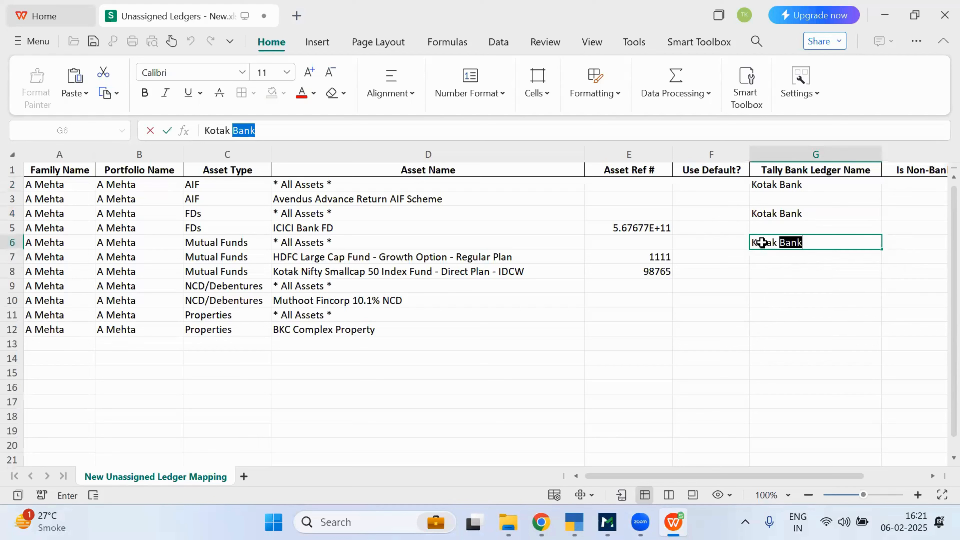
pyautogui.write('k')
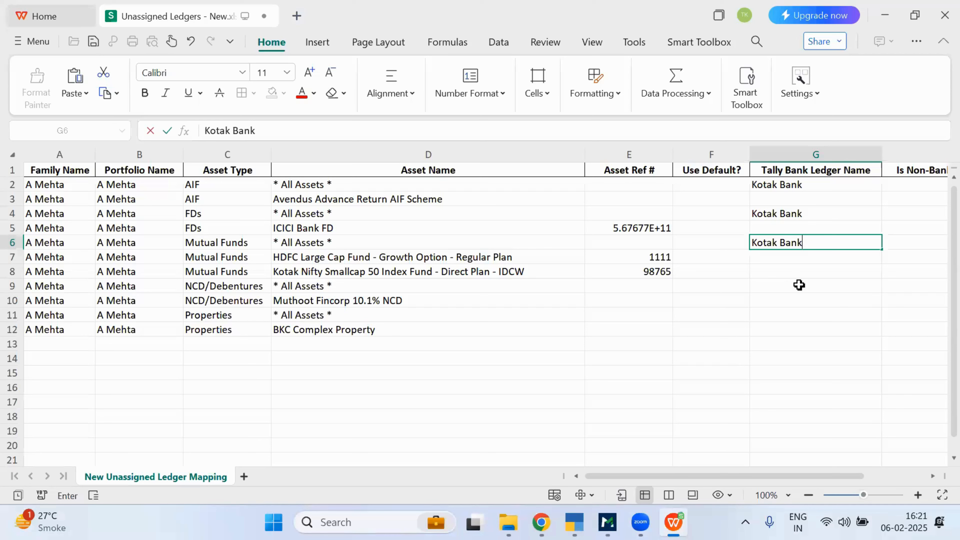
pyautogui.click(787, 289)
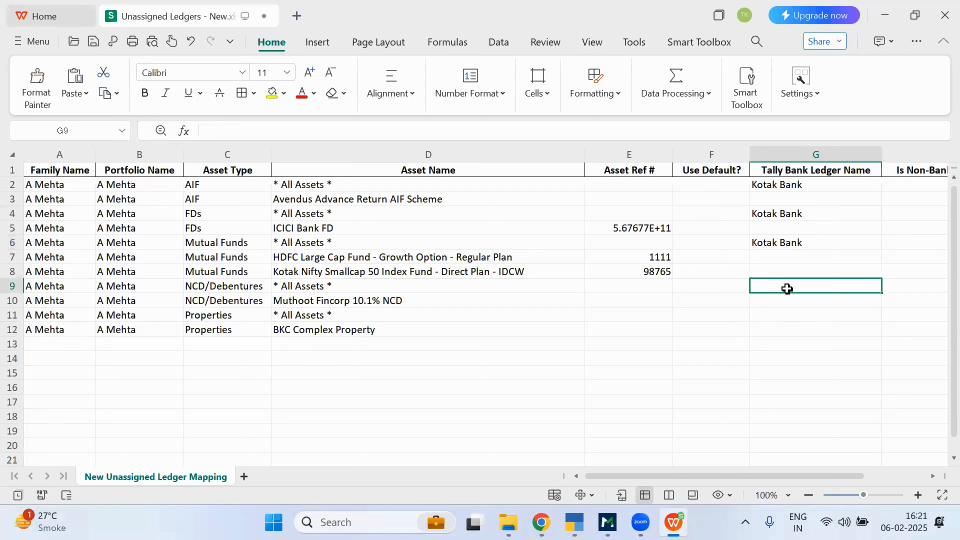
pyautogui.write('Kotak Bank')
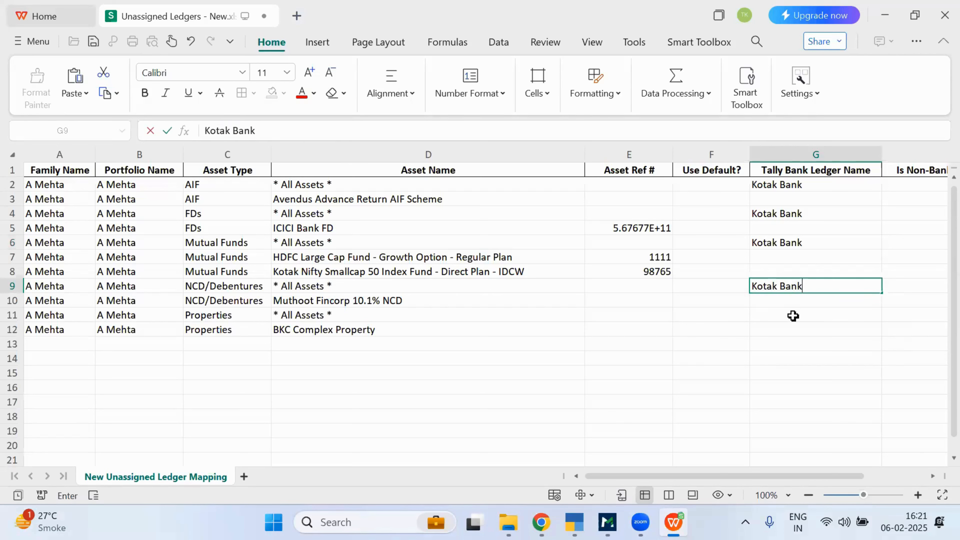
# Step: Enter Kotak Bank as the Tally Bank Ledger Name for all Properties assets in row 11
pyautogui.click(795, 324)
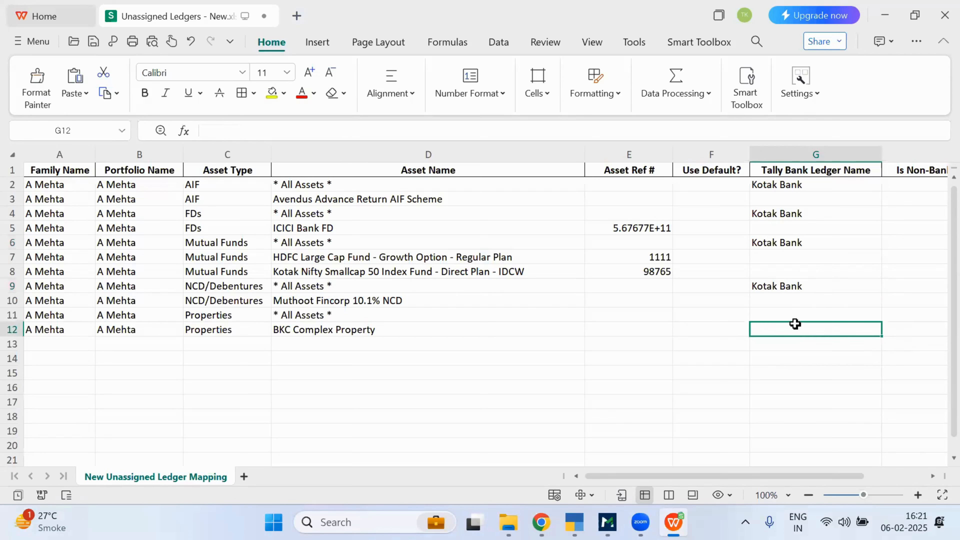
pyautogui.click(12, 284)
pyautogui.click(12, 314)
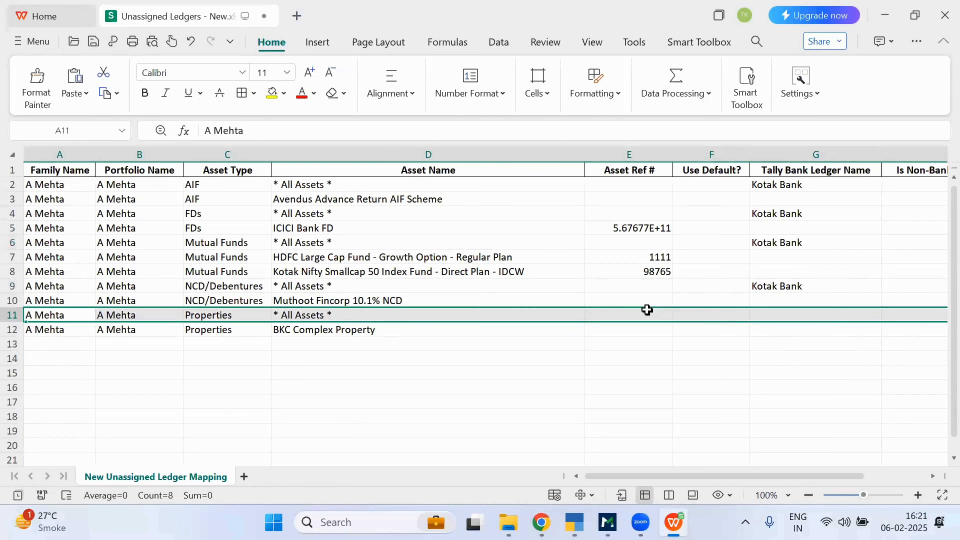
pyautogui.click(769, 311)
pyautogui.write('Kotak Bank')
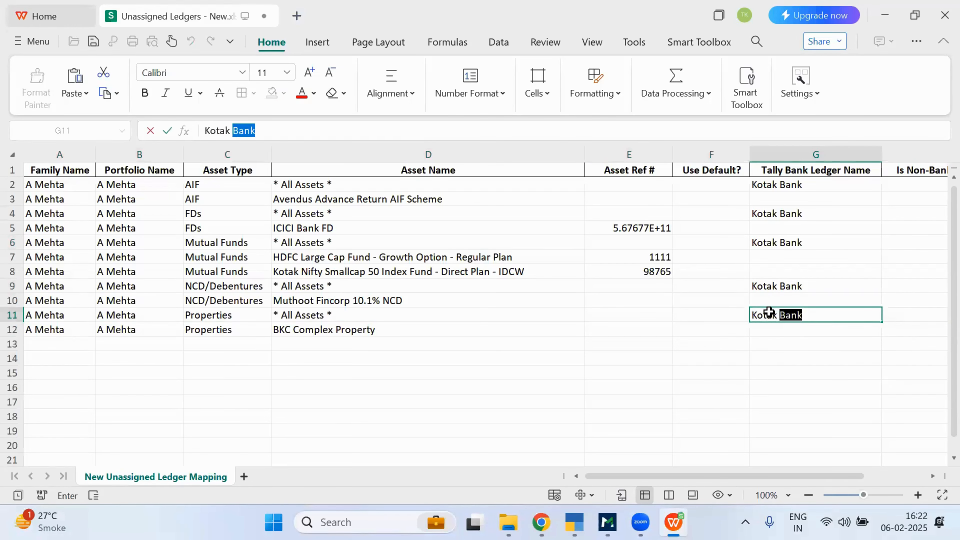
pyautogui.click(801, 346)
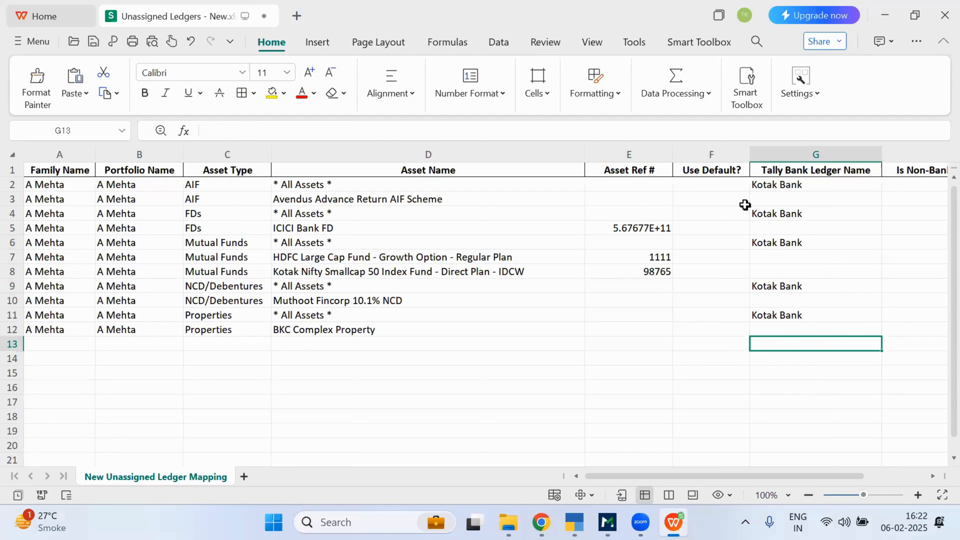
# Step: Compare the bank ledger mappings of the All Assets rows with the individual FD and mutual fund assets listed beneath them
pyautogui.click(791, 187)
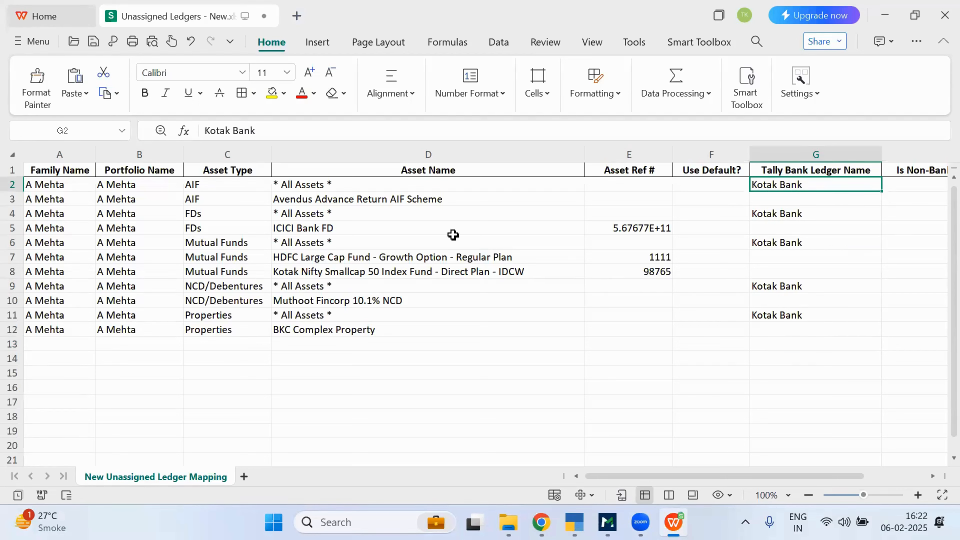
pyautogui.click(430, 229)
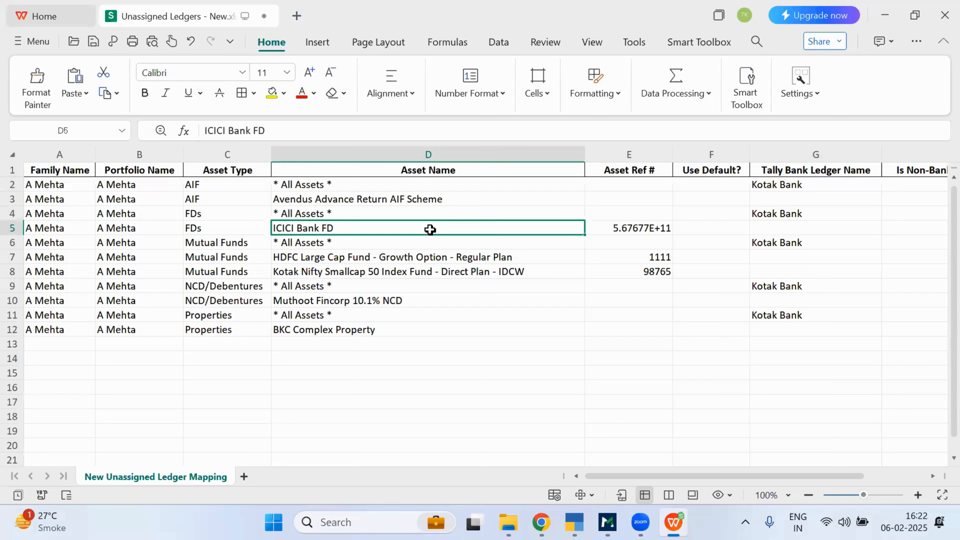
pyautogui.click(799, 214)
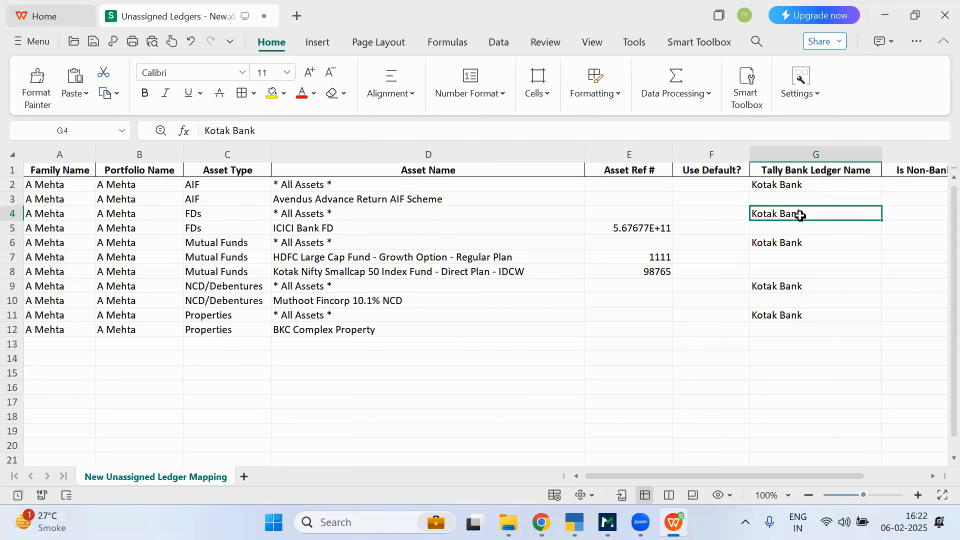
pyautogui.click(452, 272)
pyautogui.click(452, 261)
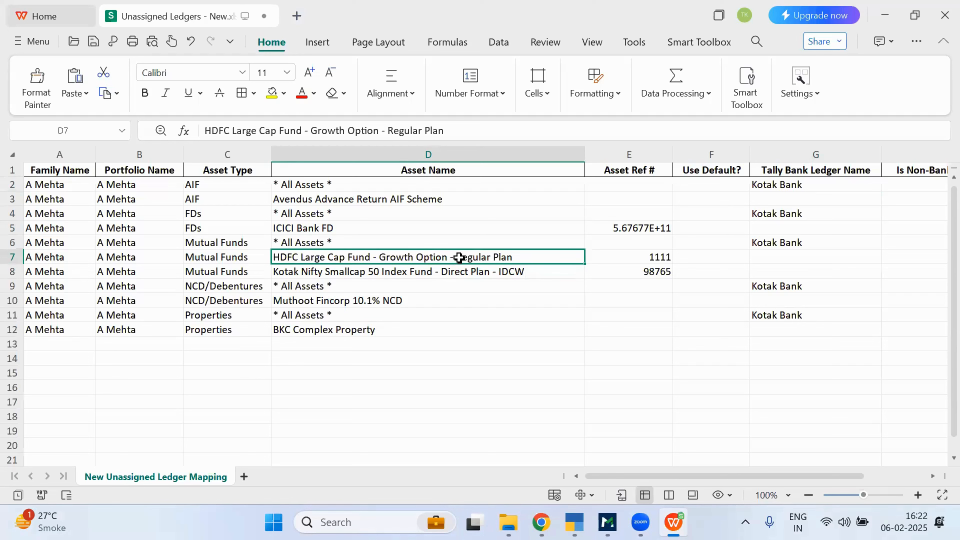
pyautogui.click(776, 243)
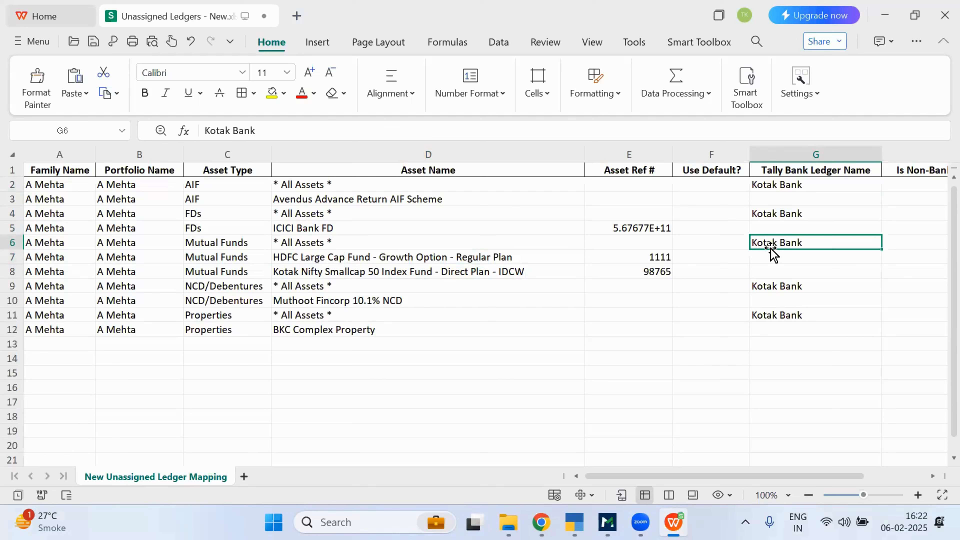
pyautogui.click(787, 386)
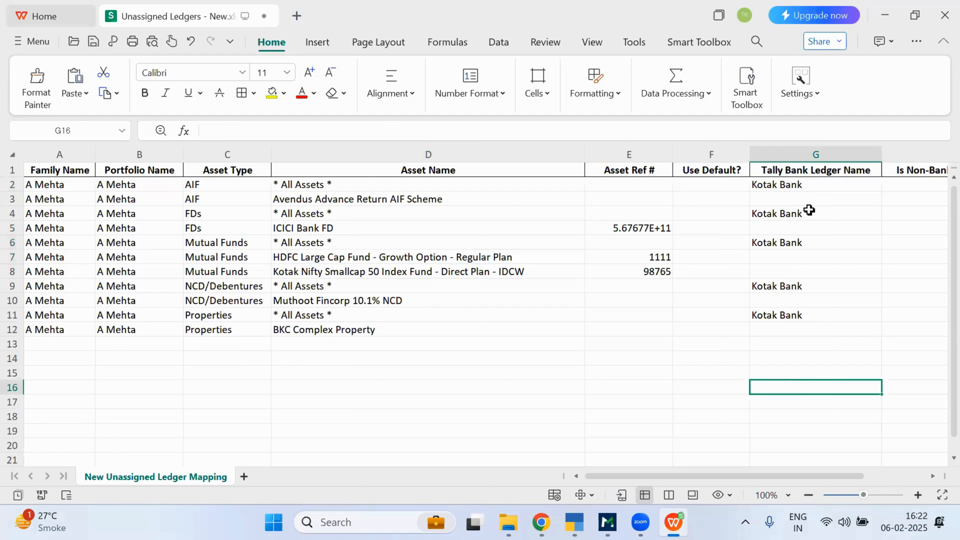
pyautogui.click(809, 315)
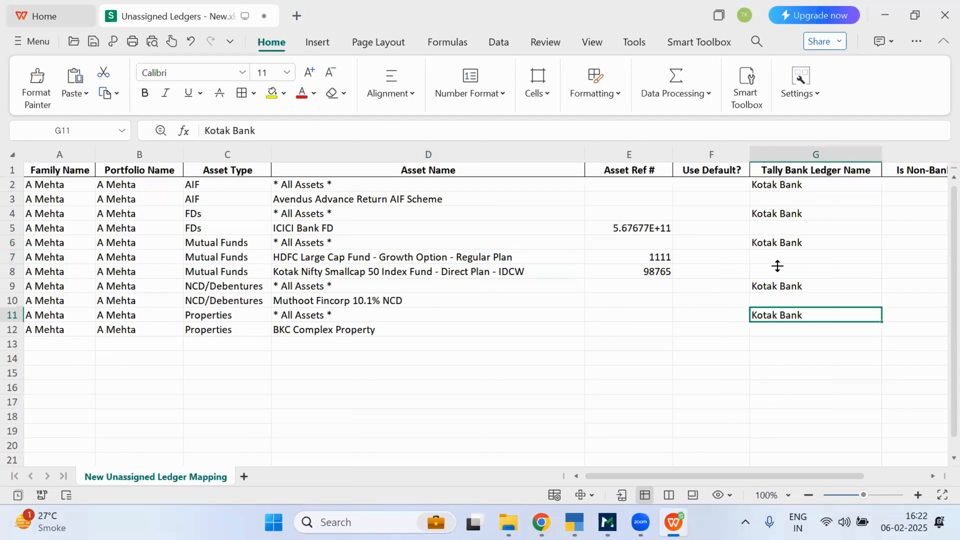
# Step: Examine the two individual mutual fund rows and their bank ledger cells alongside the AIF, Mutual Funds and NCD/Debentures All Assets rows
pyautogui.click(12, 287)
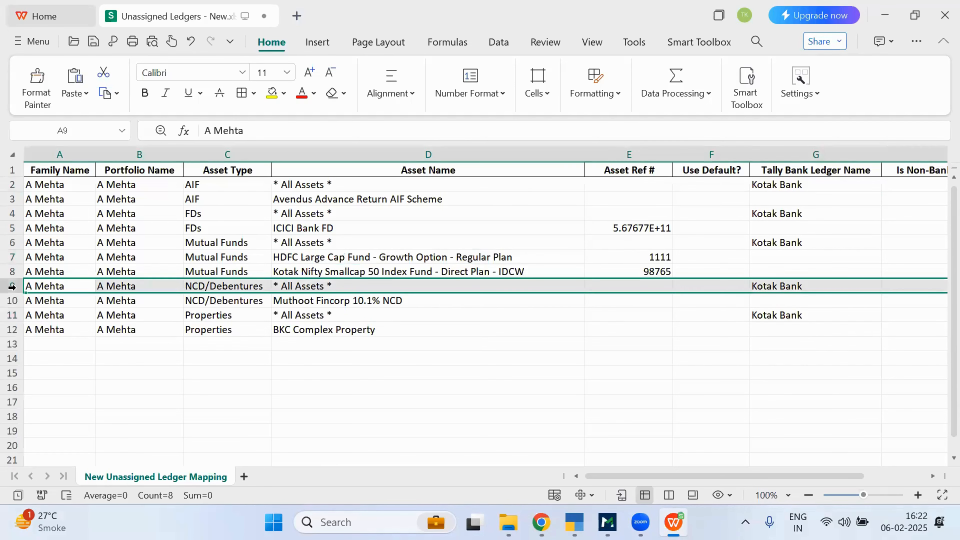
pyautogui.click(11, 185)
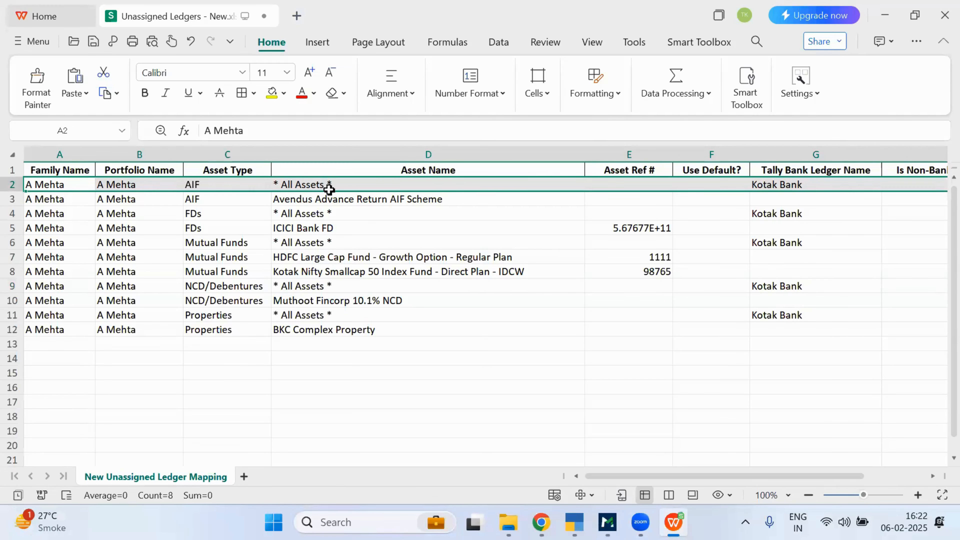
pyautogui.click(347, 257)
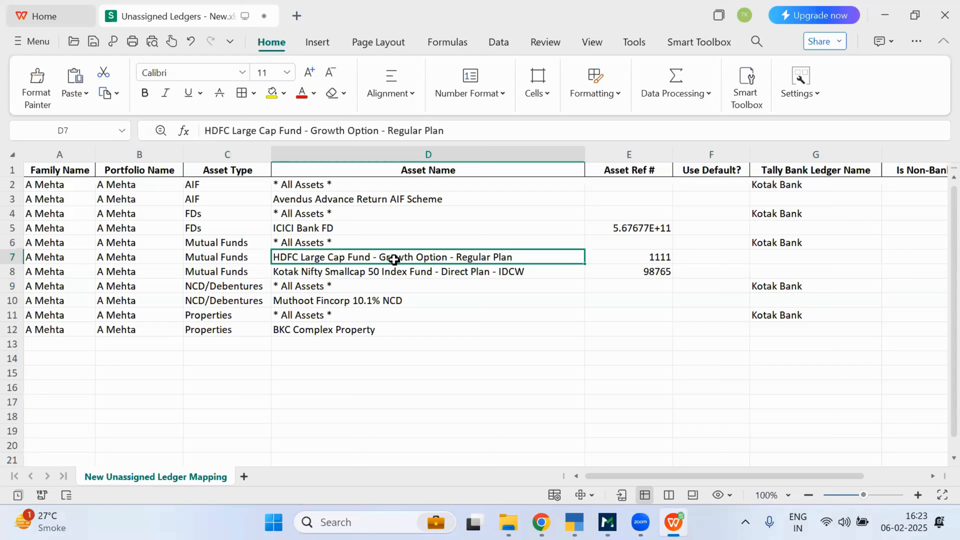
pyautogui.click(388, 275)
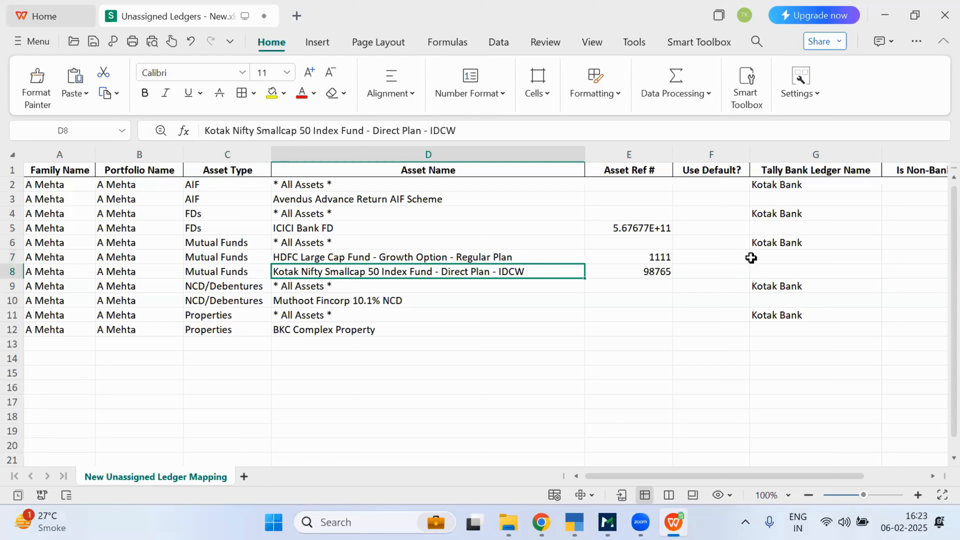
pyautogui.click(763, 258)
pyautogui.click(774, 272)
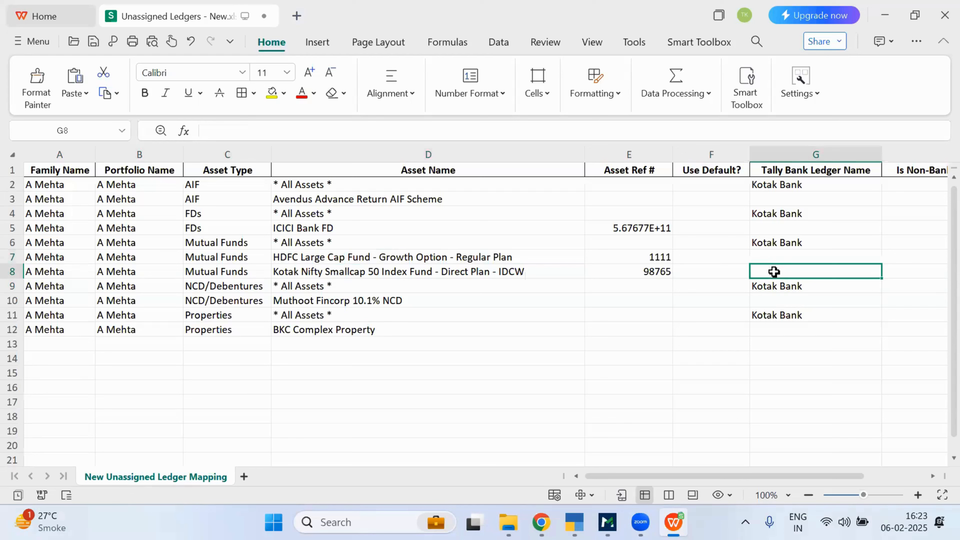
pyautogui.press('Up')
pyautogui.press('Up')
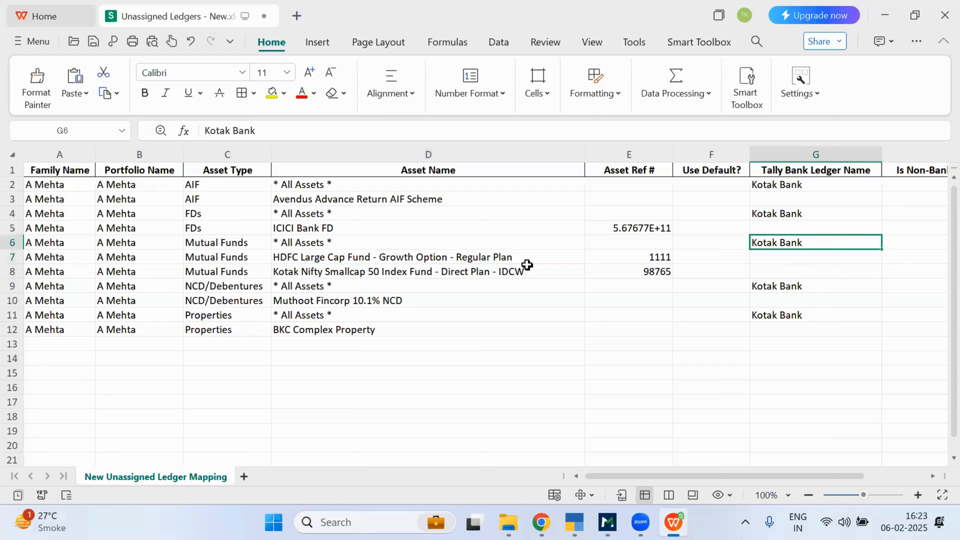
pyautogui.click(48, 242)
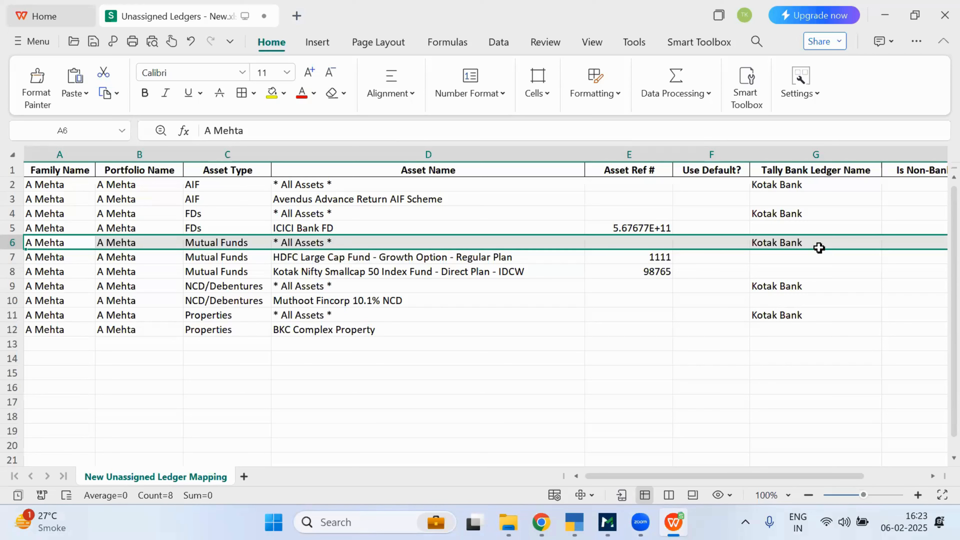
pyautogui.click(25, 286)
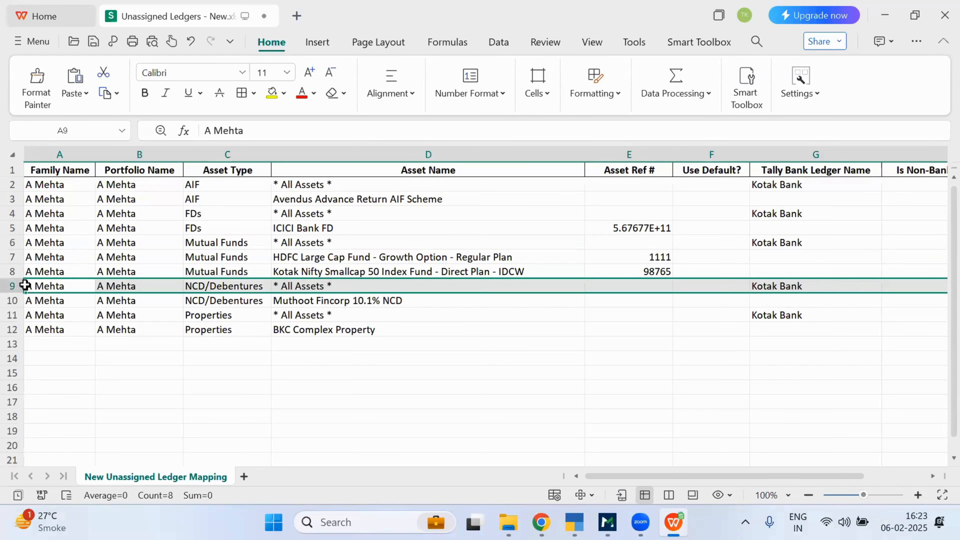
# Step: Save the Unassigned Ledgers - New.xlsx mapping and close the file
pyautogui.click(544, 345)
pyautogui.click(93, 40)
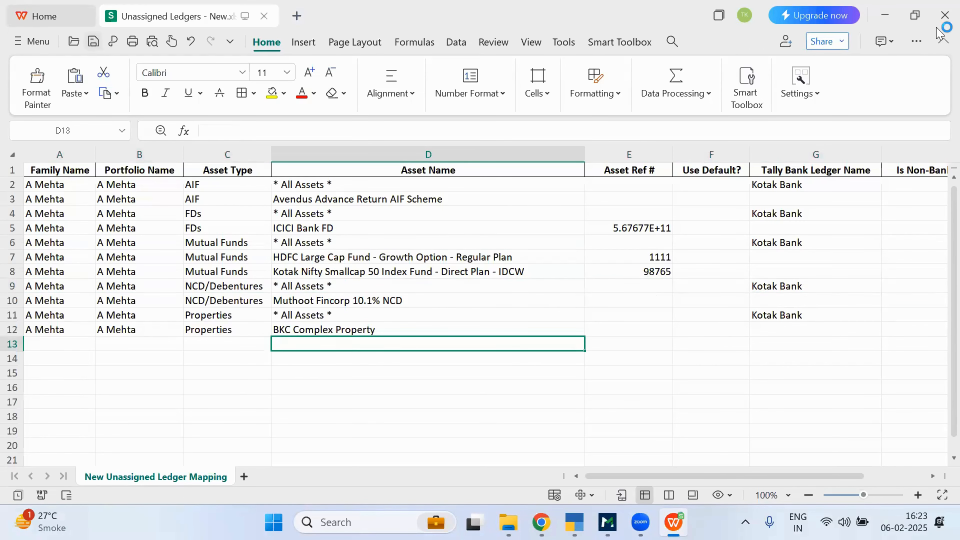
pyautogui.click(945, 15)
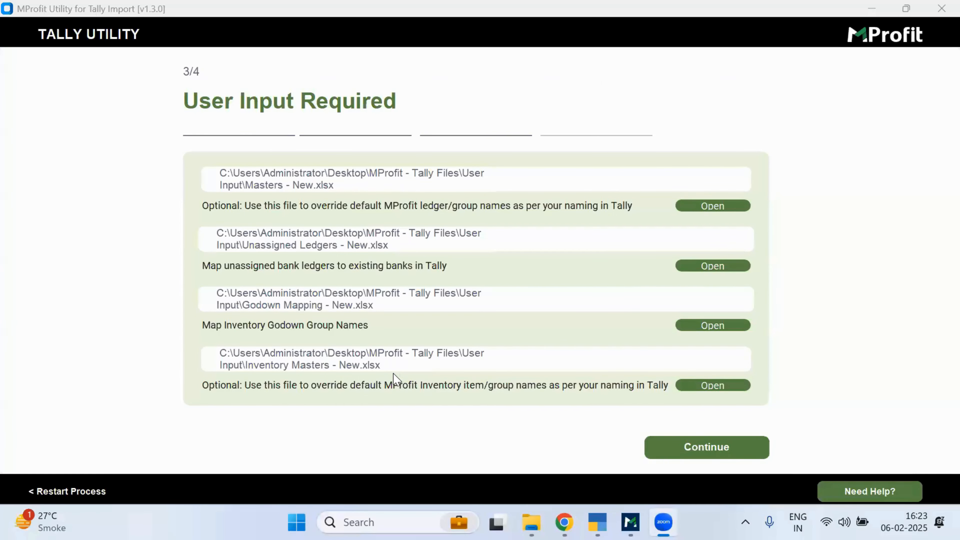
# Step: Open Godown Mapping - New.xlsx, examine the Godown Name cells for Mutual Funds, NCD/Debentures and Stocks, and close the file
pyautogui.click(720, 329)
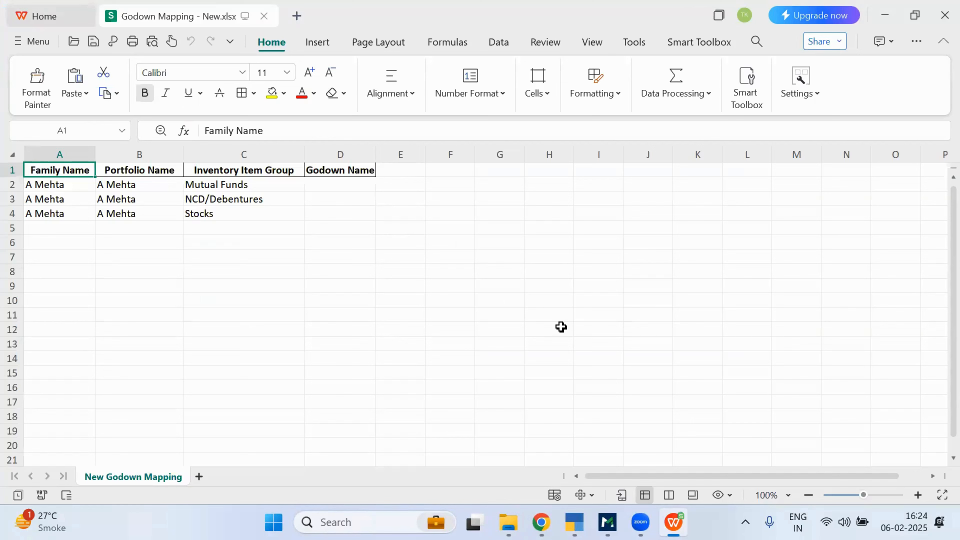
pyautogui.click(334, 187)
pyautogui.click(334, 201)
pyautogui.click(331, 215)
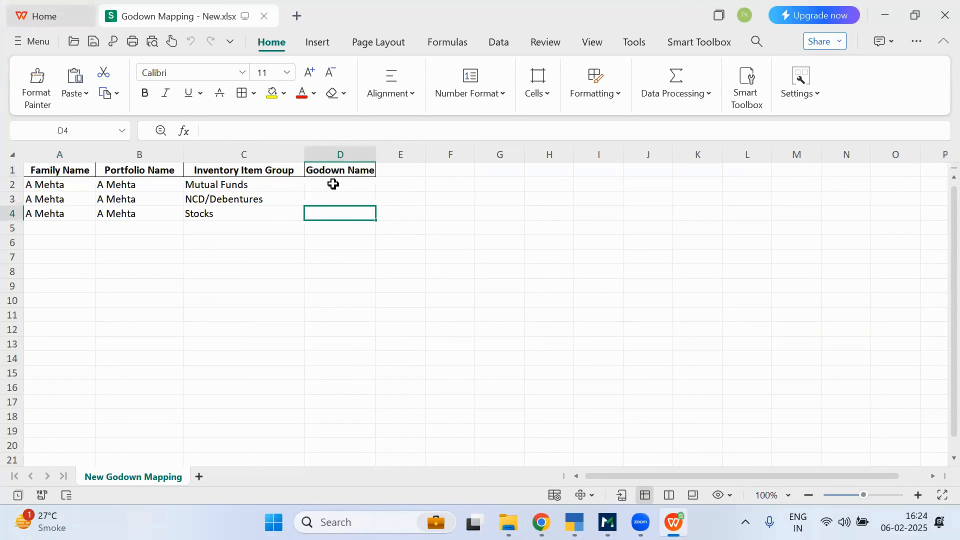
pyautogui.click(332, 185)
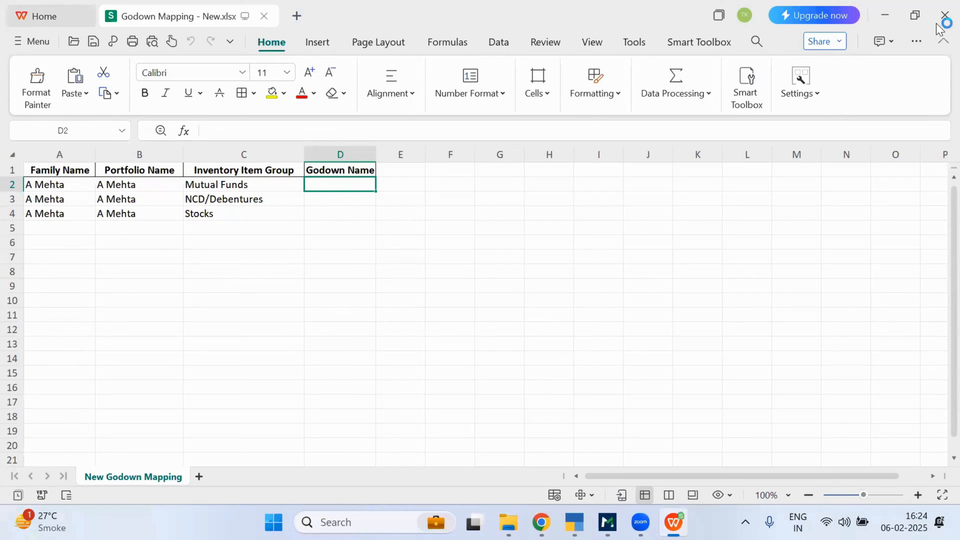
pyautogui.click(945, 15)
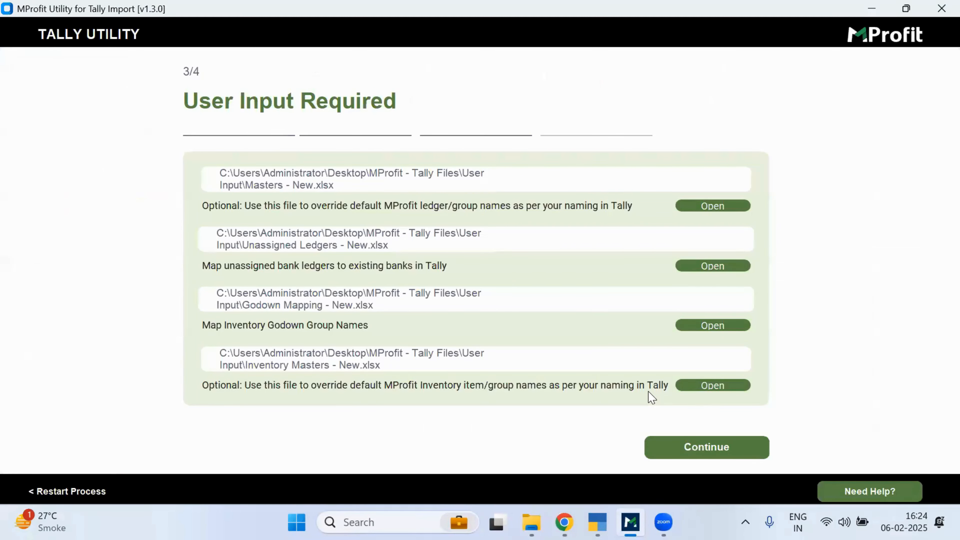
# Step: Open Inventory Masters - New.xlsx, examine the Tally Name column, item group rows and Ignore? values, and close the file
pyautogui.click(699, 388)
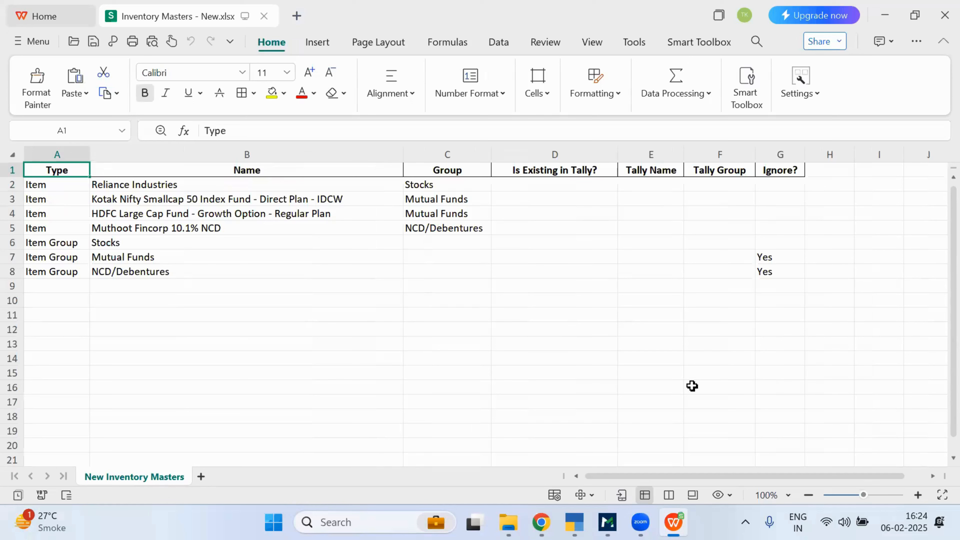
pyautogui.click(655, 187)
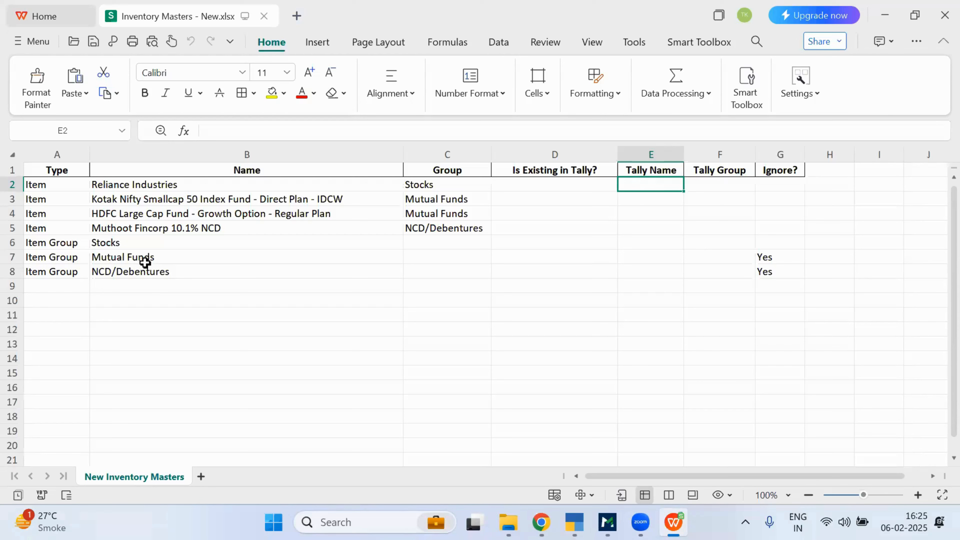
pyautogui.click(11, 242)
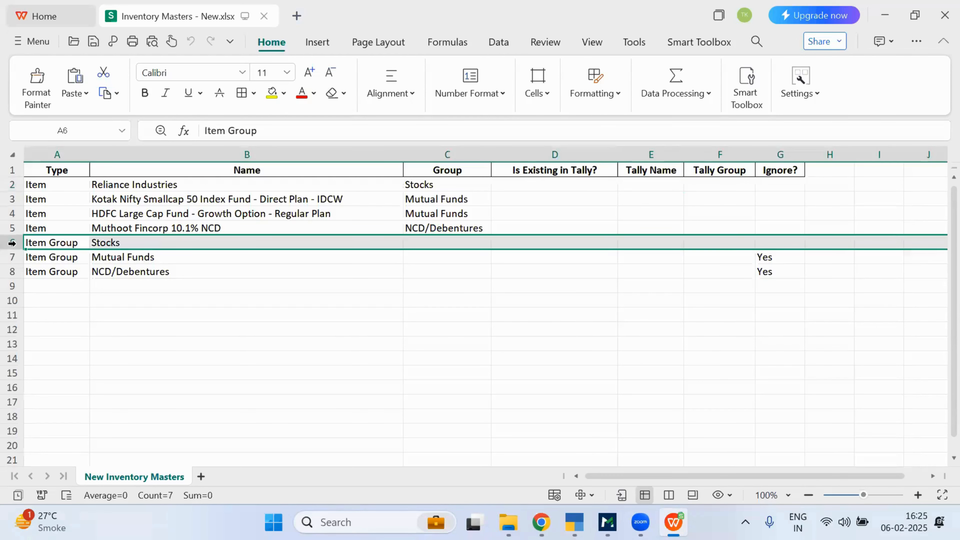
pyautogui.click(126, 259)
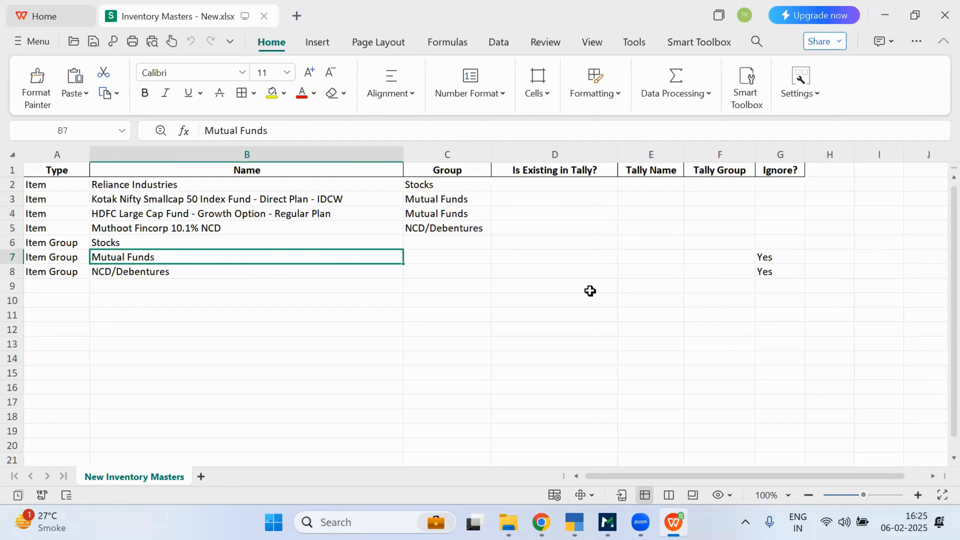
pyautogui.click(767, 259)
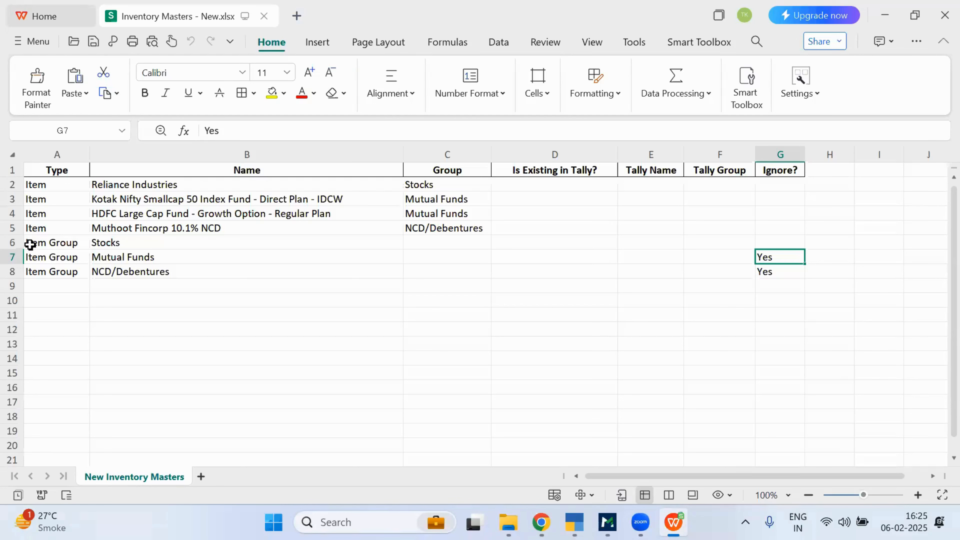
pyautogui.click(15, 243)
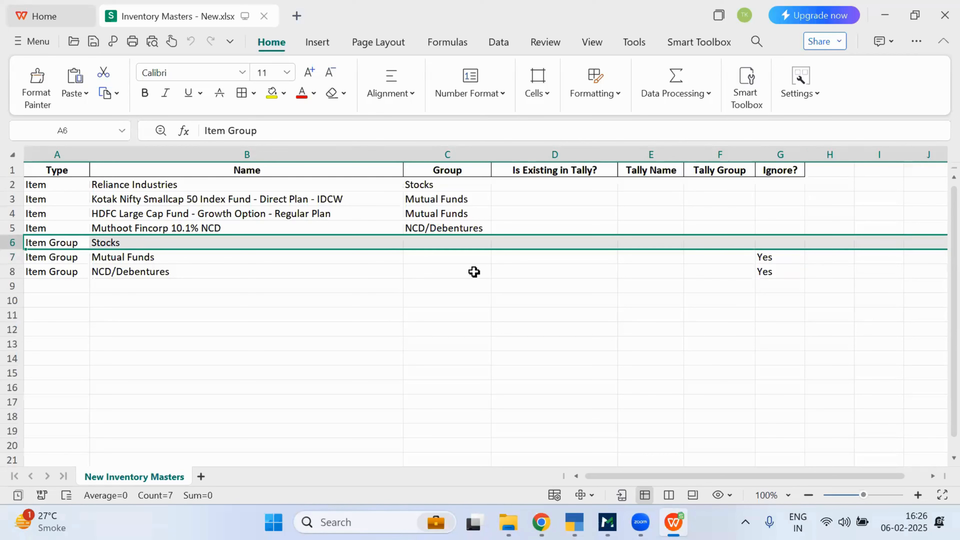
pyautogui.click(771, 270)
pyautogui.click(774, 262)
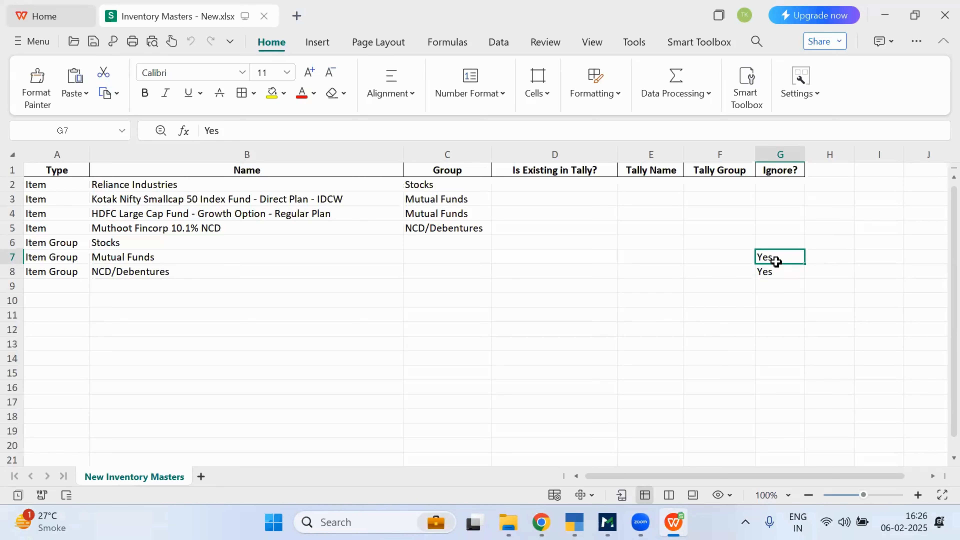
pyautogui.click(938, 19)
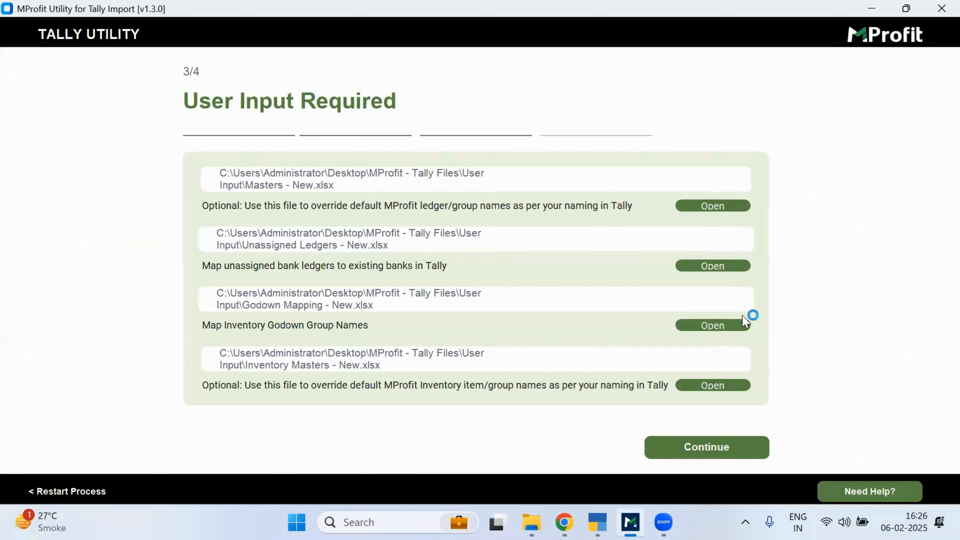
# Step: Continue processing to generate the Tally import files, open the Final Exports folder and select all the exported workbooks
pyautogui.click(730, 453)
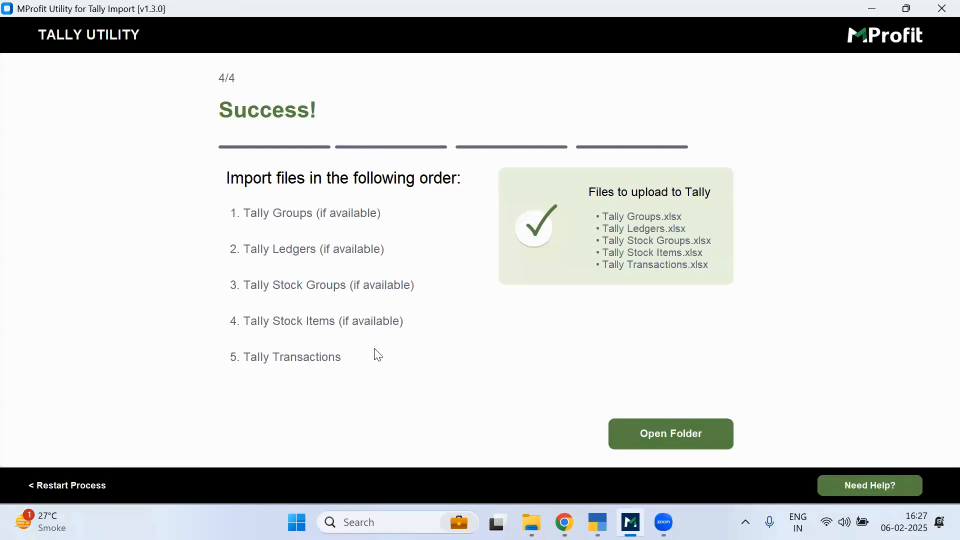
pyautogui.click(629, 435)
pyautogui.moveTo(438, 307); pyautogui.dragTo(195, 134)
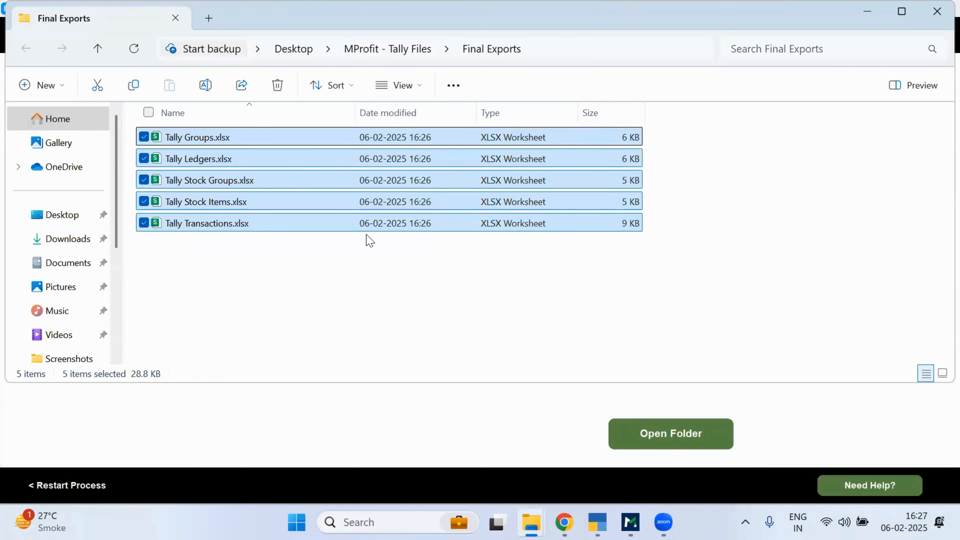
# Step: Minimise the Final Exports folder, switch to TallyPrime and open the company data import options
pyautogui.click(867, 11)
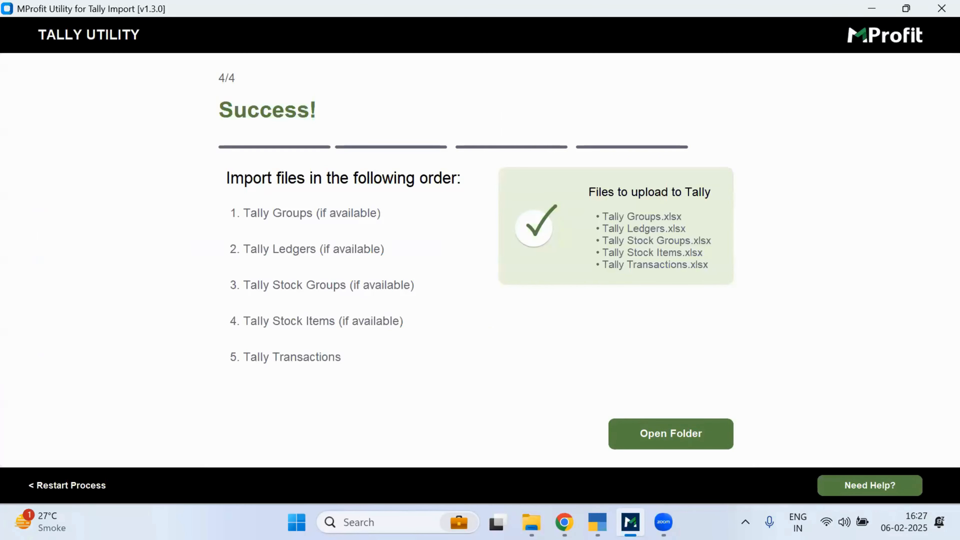
pyautogui.click(37, 492)
pyautogui.click(597, 522)
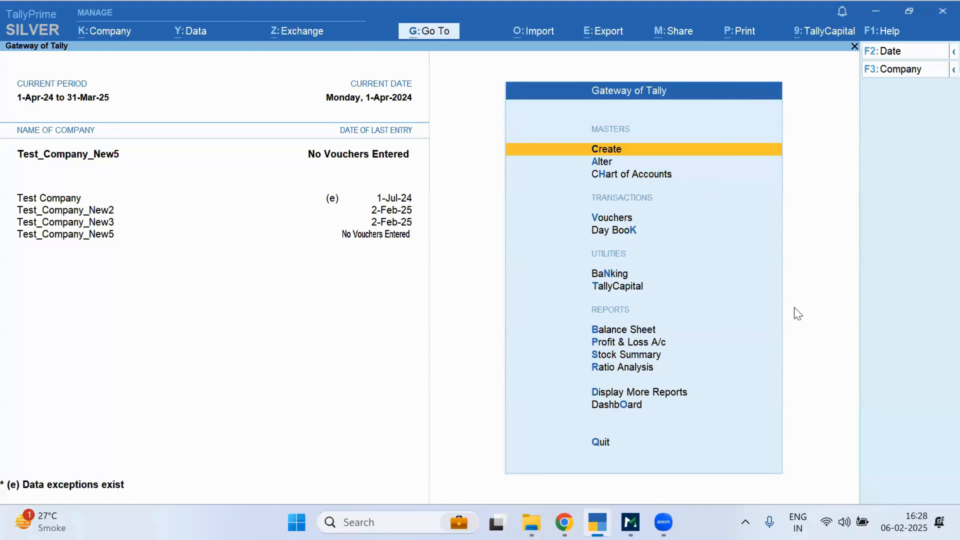
pyautogui.click(534, 38)
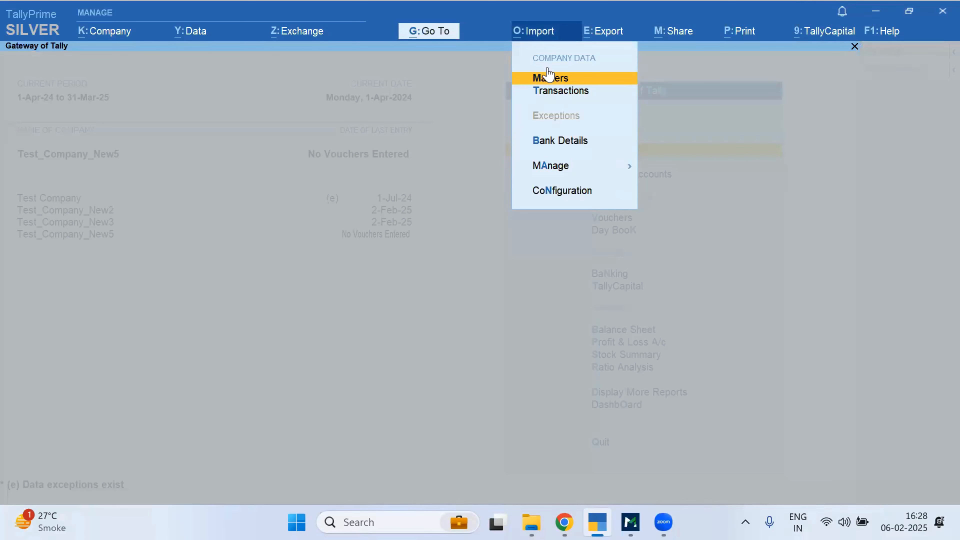
pyautogui.click(555, 79)
# Step: Review the exported workbooks in the Final Exports folder and return to TallyPrime
pyautogui.moveTo(531, 521)
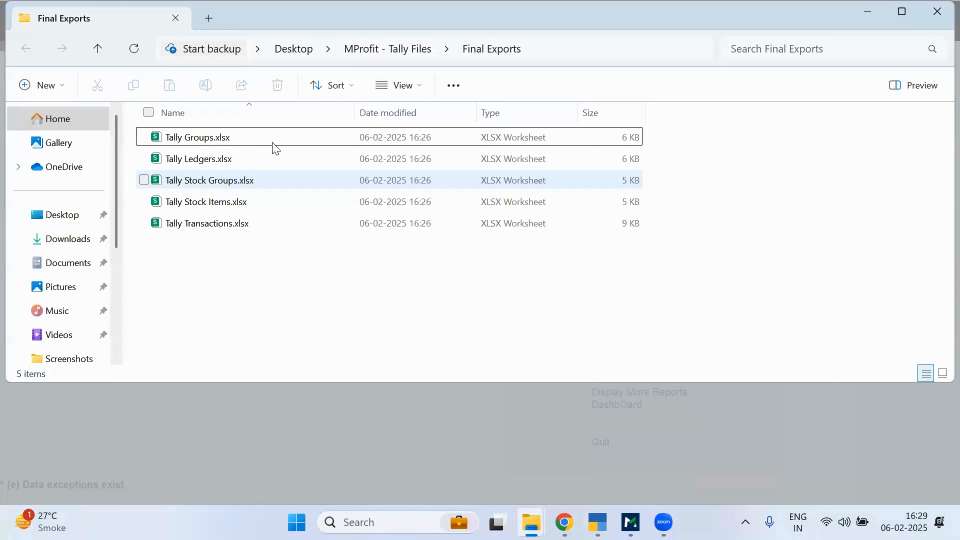
pyautogui.doubleClick(274, 140)
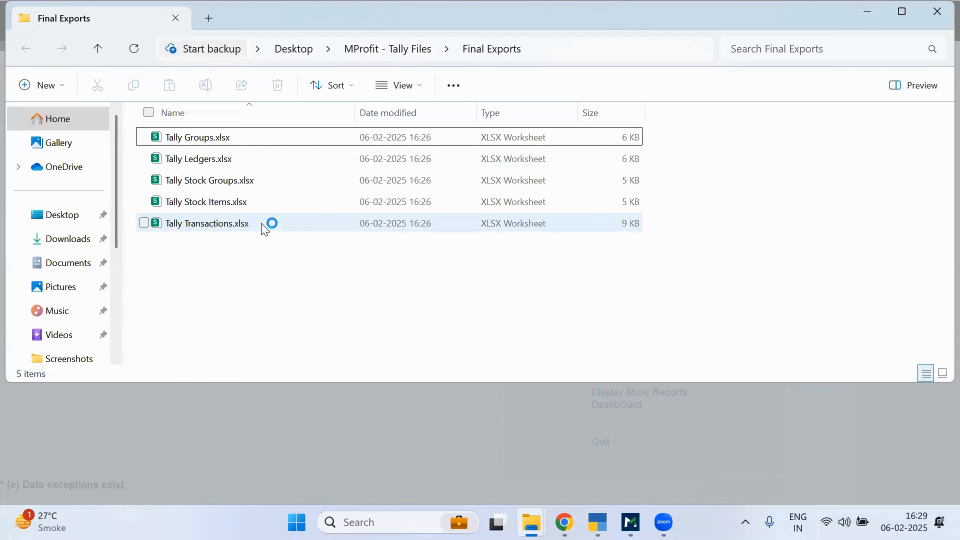
pyautogui.click(865, 16)
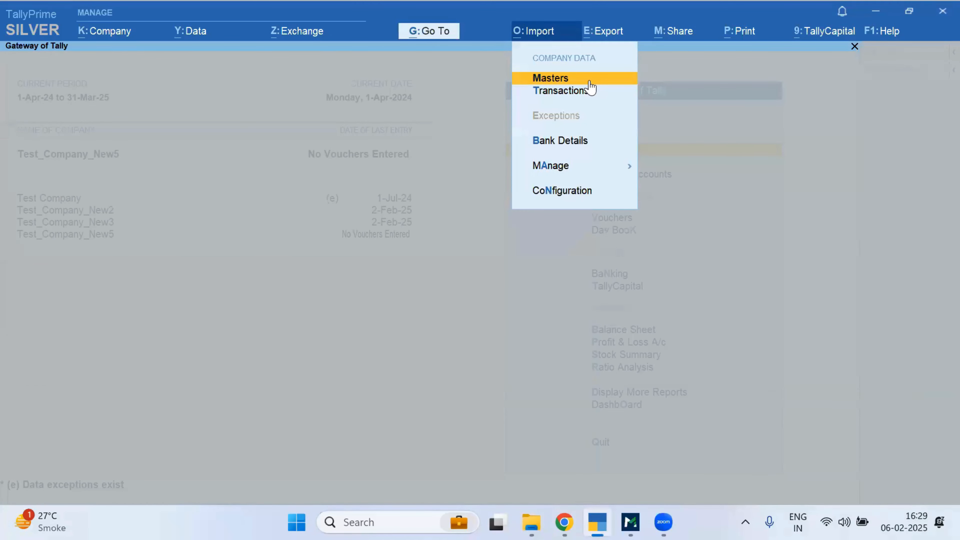
# Step: Start a masters import from Tally Groups.xlsx using the Group worksheet and the Default Template mapping
pyautogui.click(589, 79)
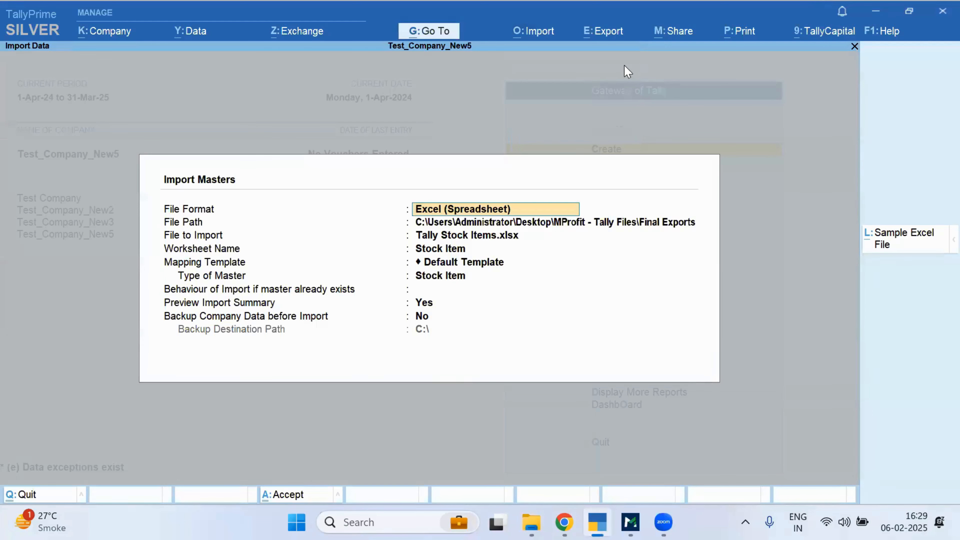
pyautogui.press('Return')
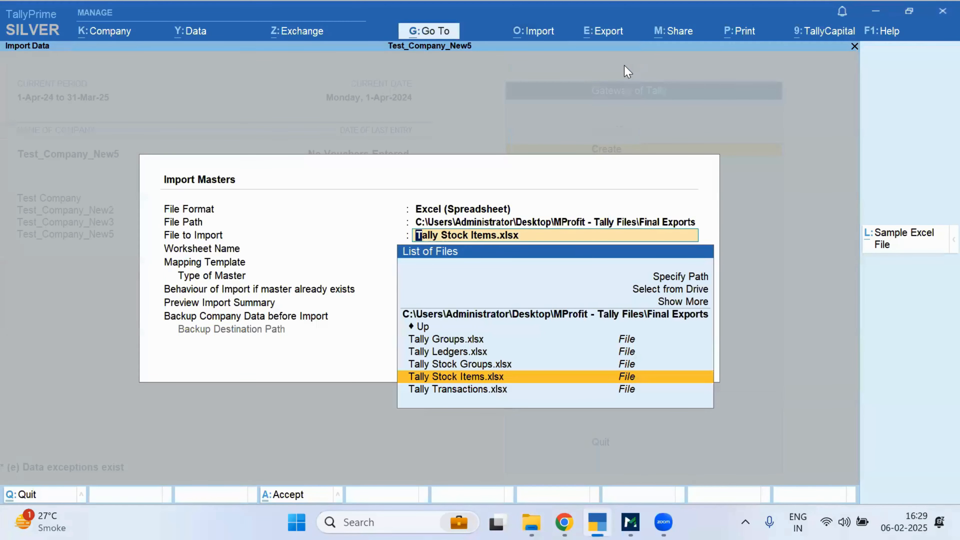
pyautogui.press('Up')
pyautogui.press('Up')
pyautogui.press('Up')
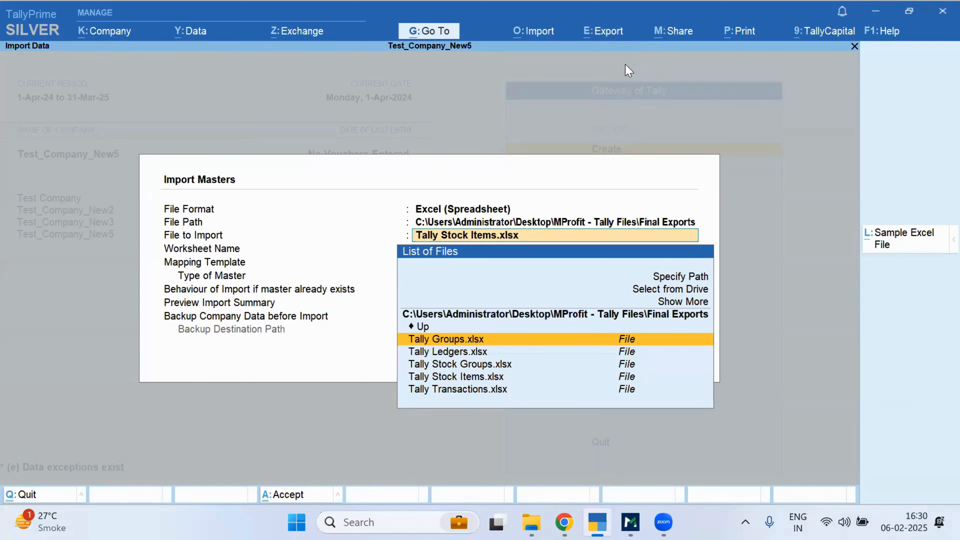
pyautogui.press('Return')
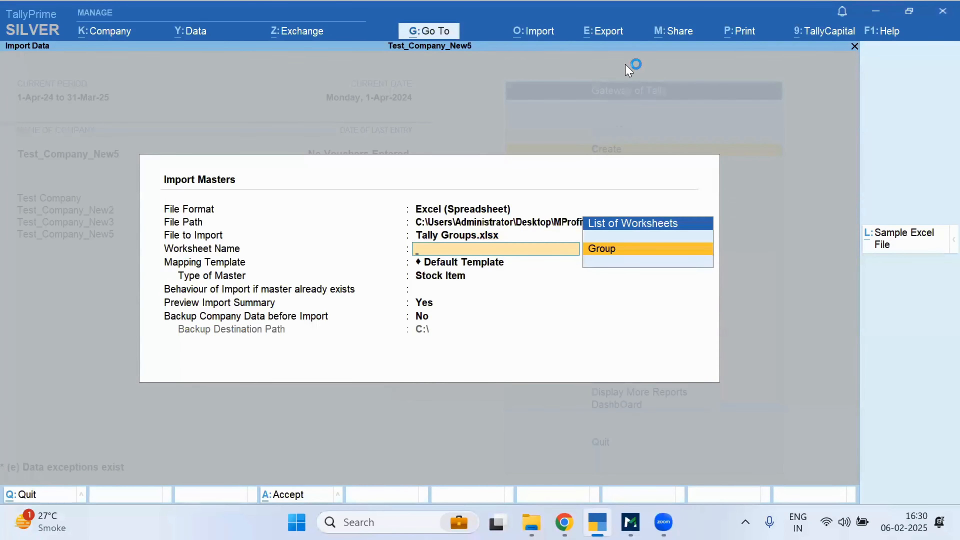
pyautogui.press('Return')
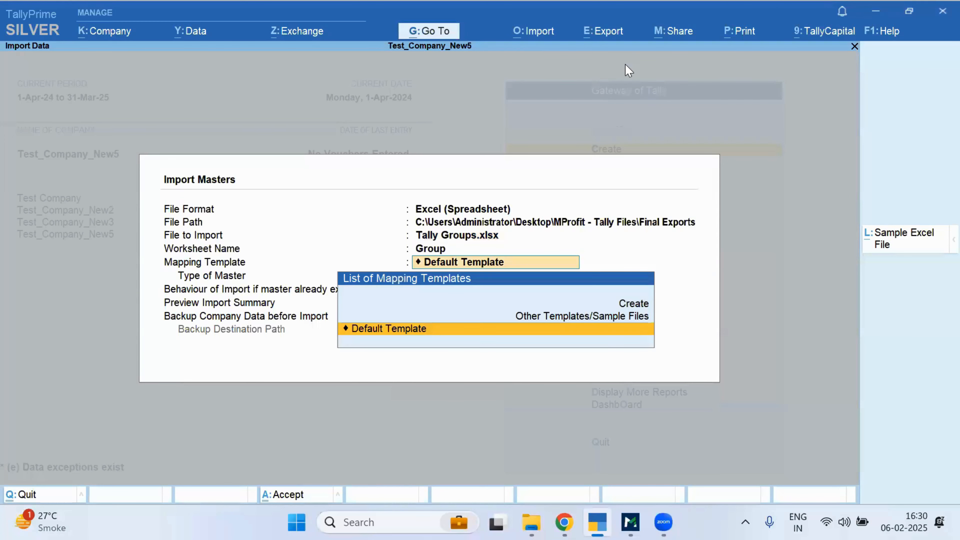
pyautogui.press('Return')
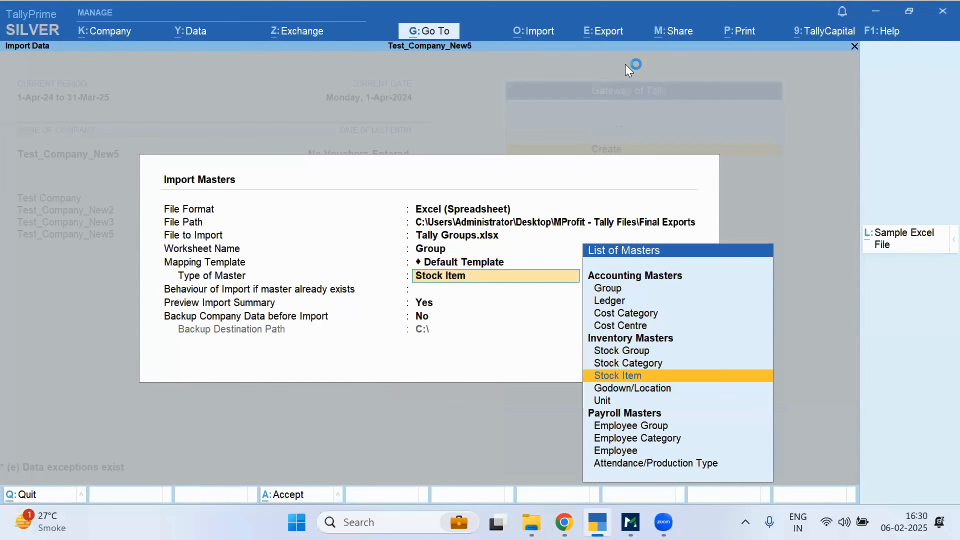
# Step: Set the type of master for the Tally Groups.xlsx import to Group
pyautogui.press('Up')
pyautogui.press('Up')
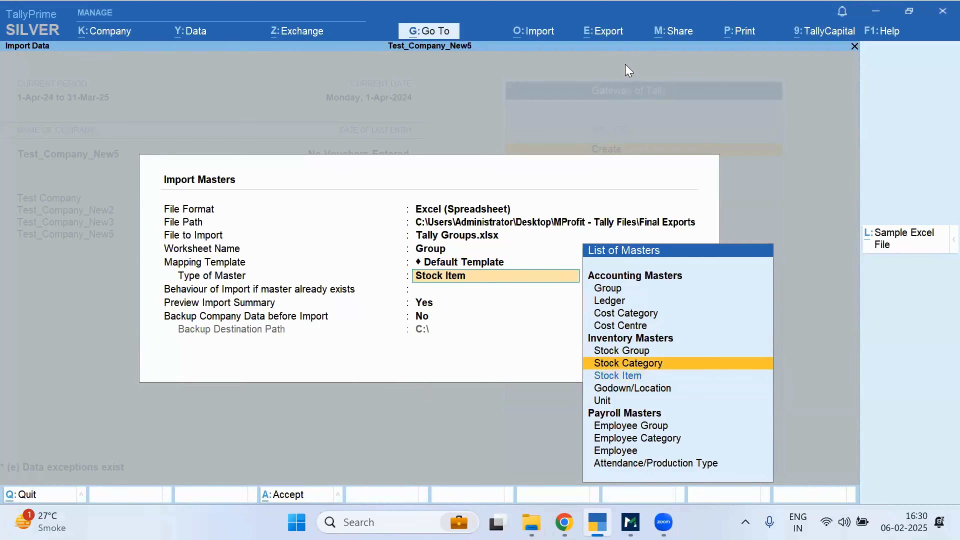
pyautogui.press('Up')
pyautogui.press('Up')
pyautogui.press('Up')
pyautogui.press('Up')
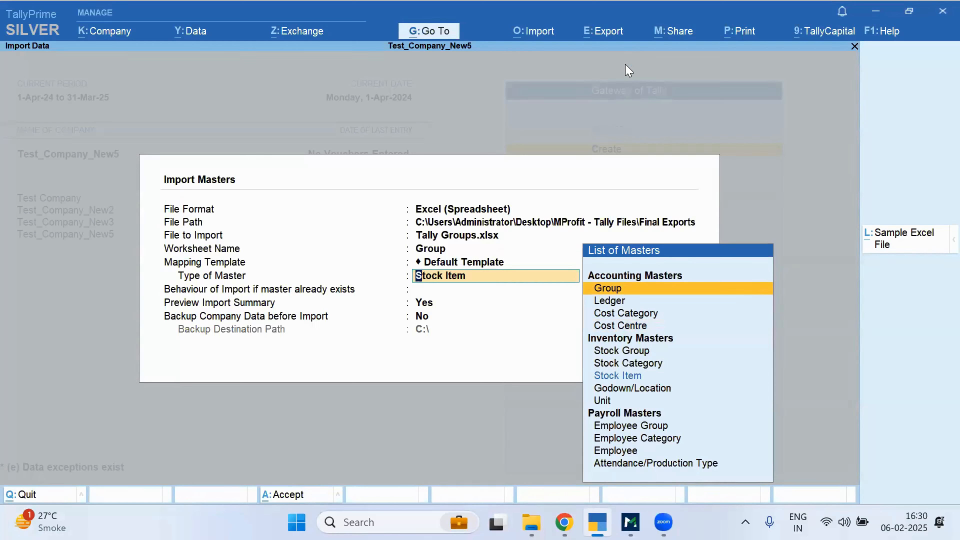
pyautogui.press('Return')
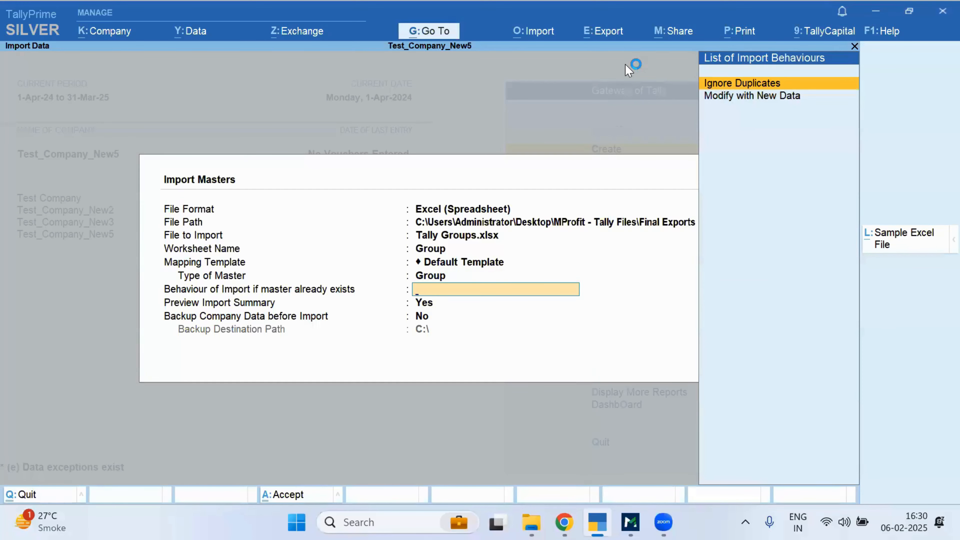
# Step: Set existing masters to Modify with New Data, keep summary preview on and backup off, and import the groups
pyautogui.press('Down')
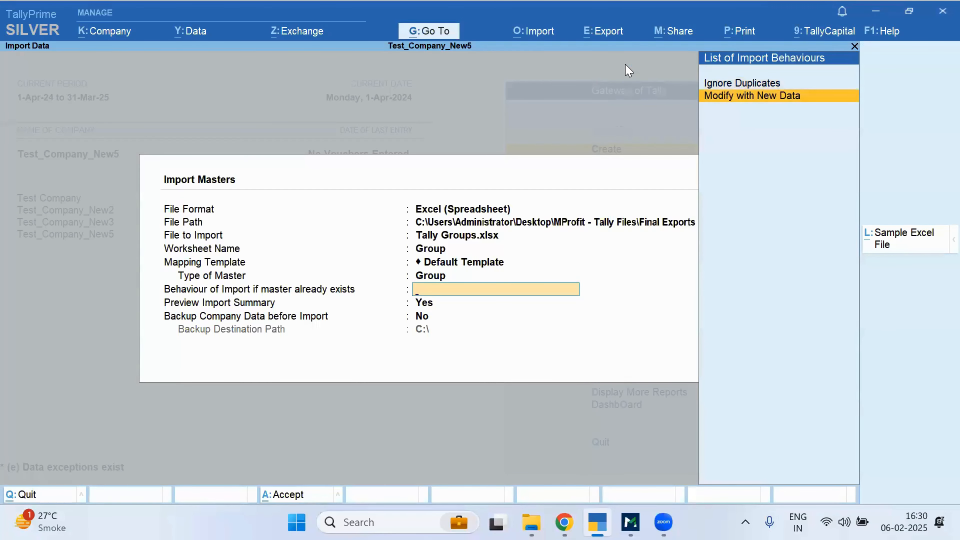
pyautogui.press('Return')
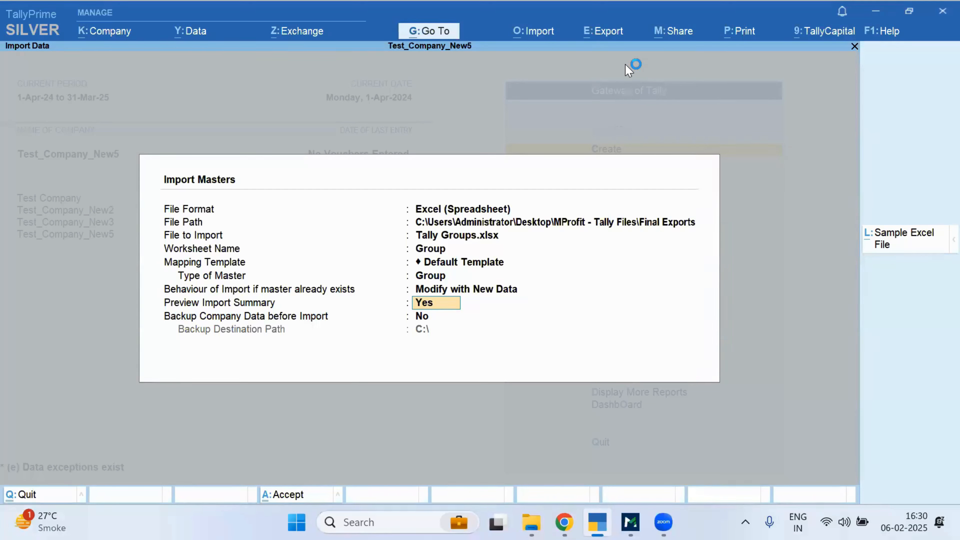
pyautogui.press('Return')
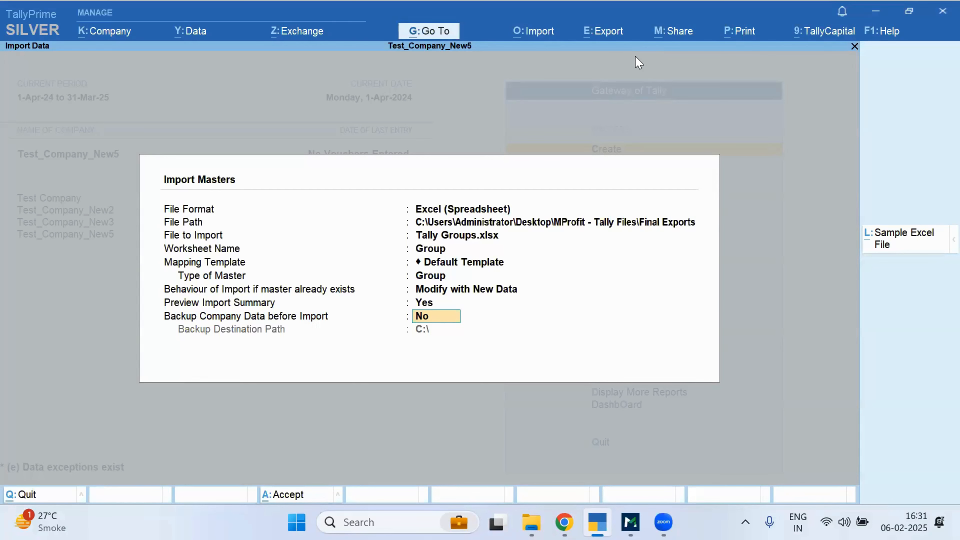
pyautogui.press('Return')
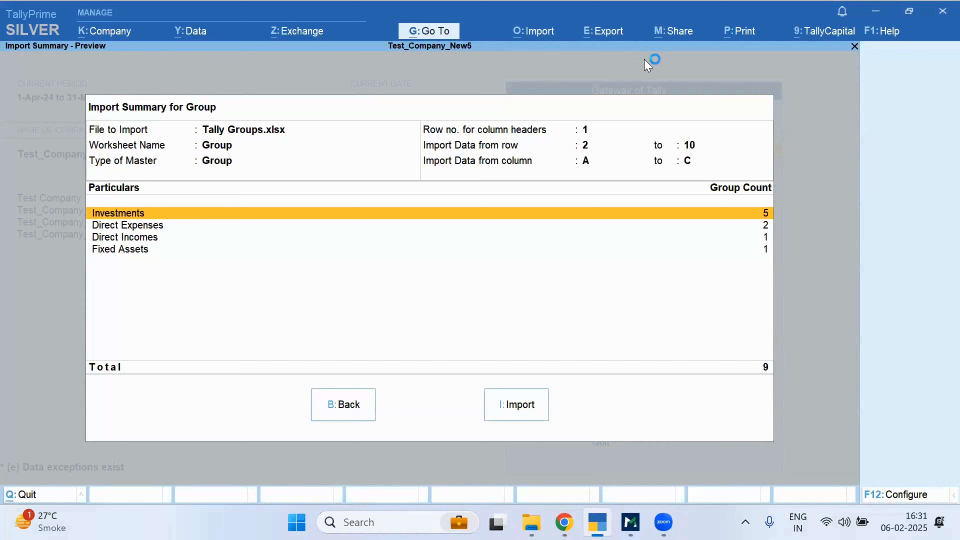
pyautogui.click(545, 416)
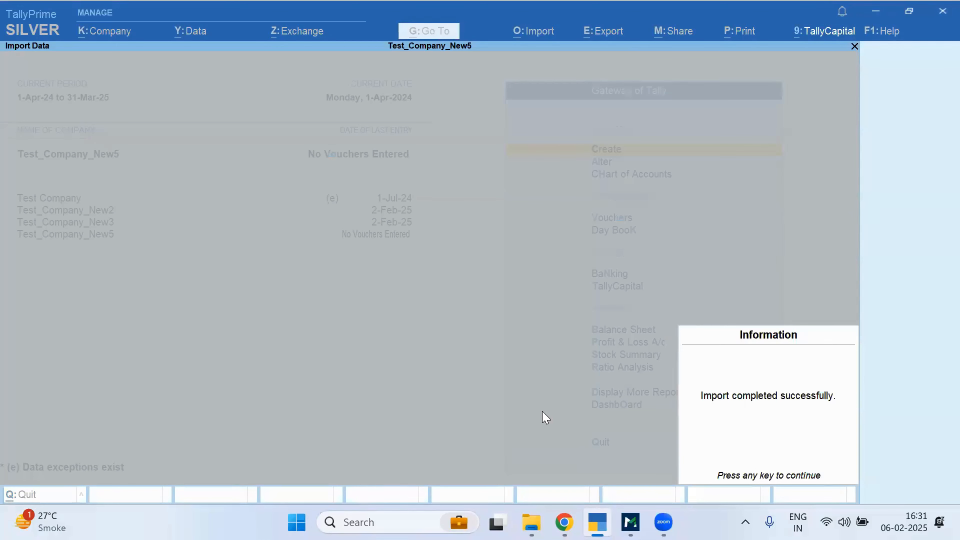
pyautogui.click(543, 410)
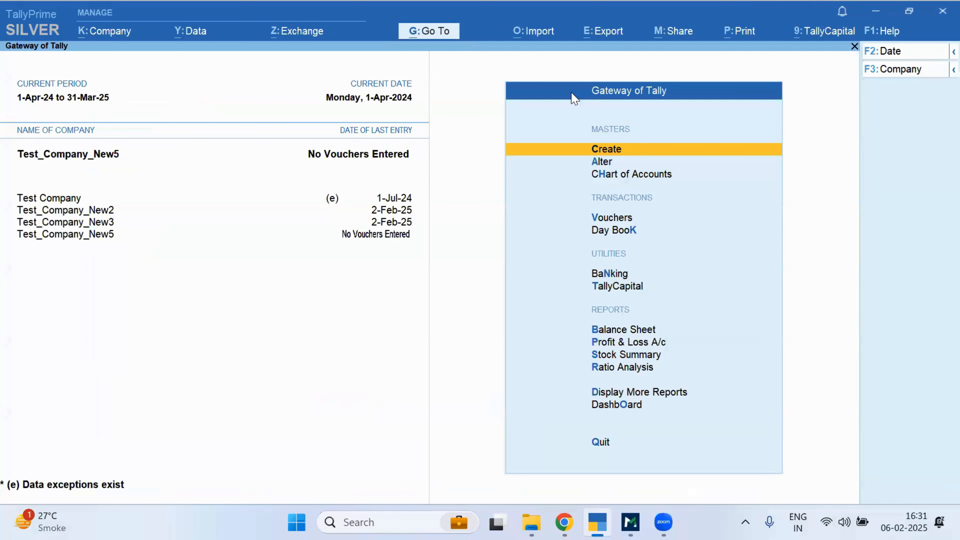
# Step: Start another masters import from Tally Ledgers.xlsx using the Ledger worksheet and the Default Template mapping
pyautogui.click(533, 31)
pyautogui.click(563, 76)
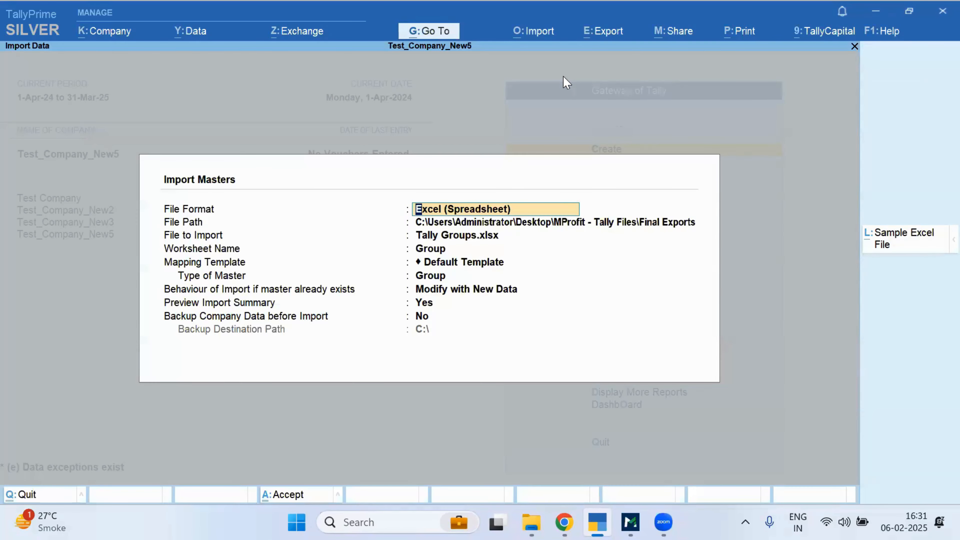
pyautogui.press('Return')
pyautogui.press('Return')
pyautogui.press('Down')
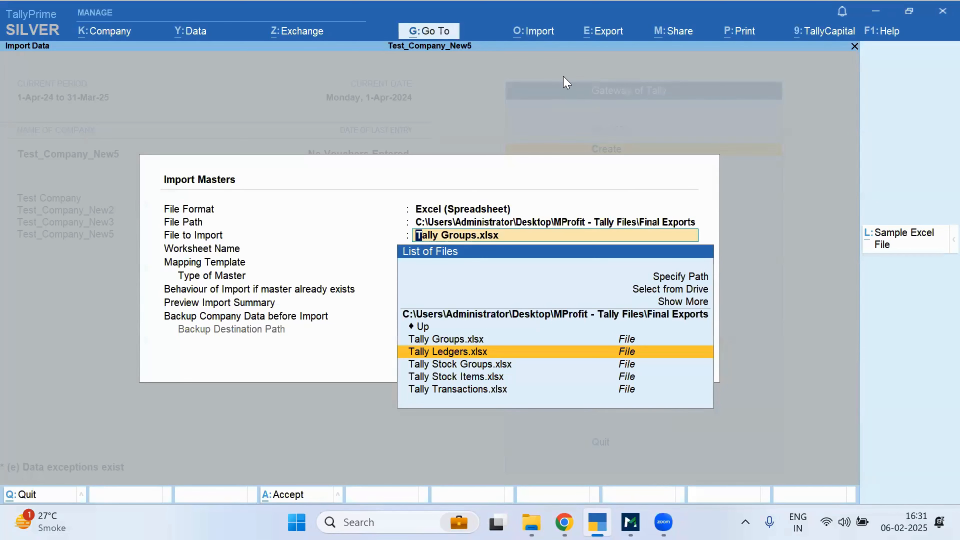
pyautogui.press('Return')
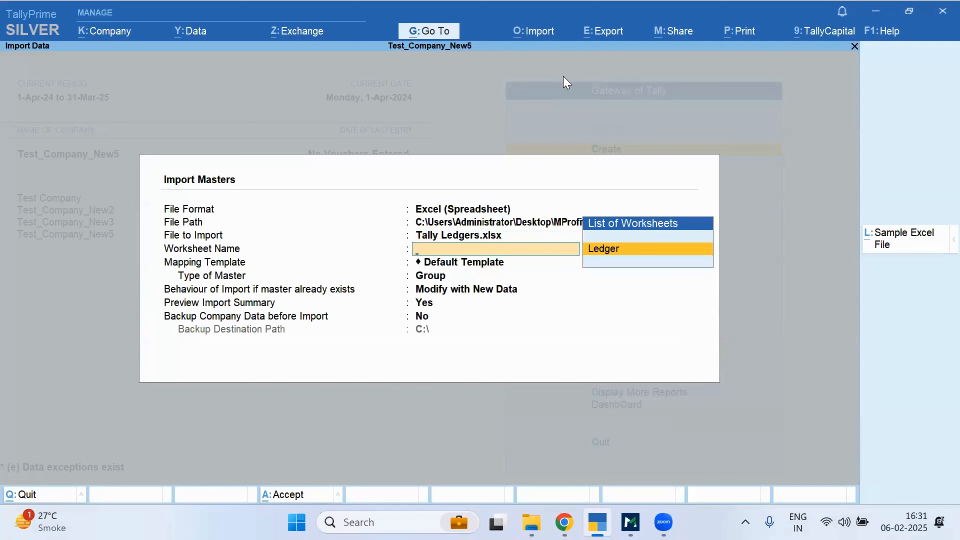
pyautogui.press('Return')
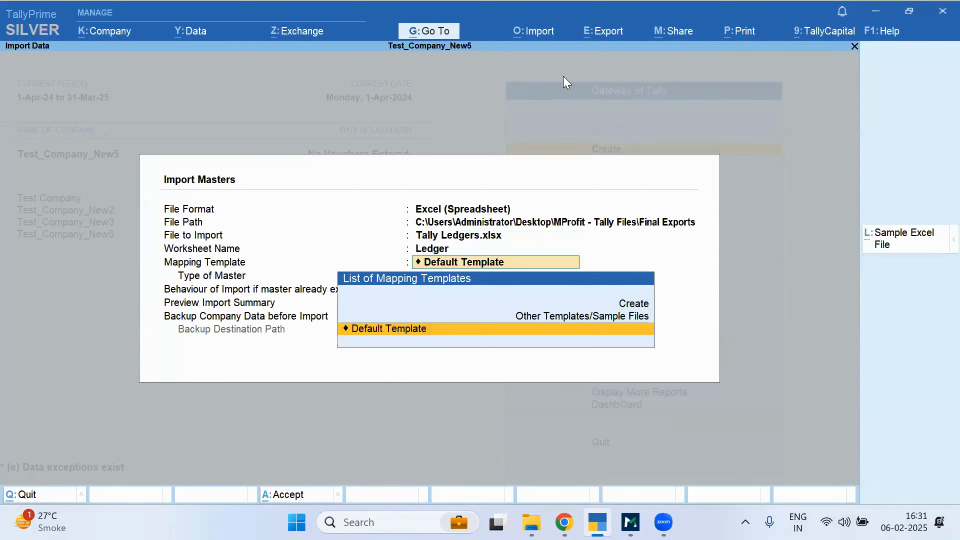
pyautogui.press('Return')
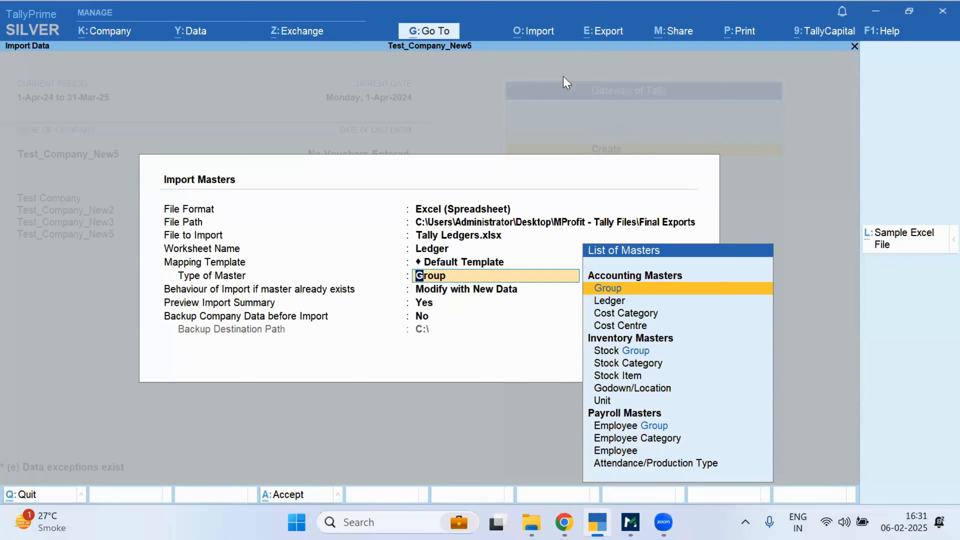
# Step: Set the type of master to Ledger, keep Modify with New Data, and import the ledgers
pyautogui.press('Down')
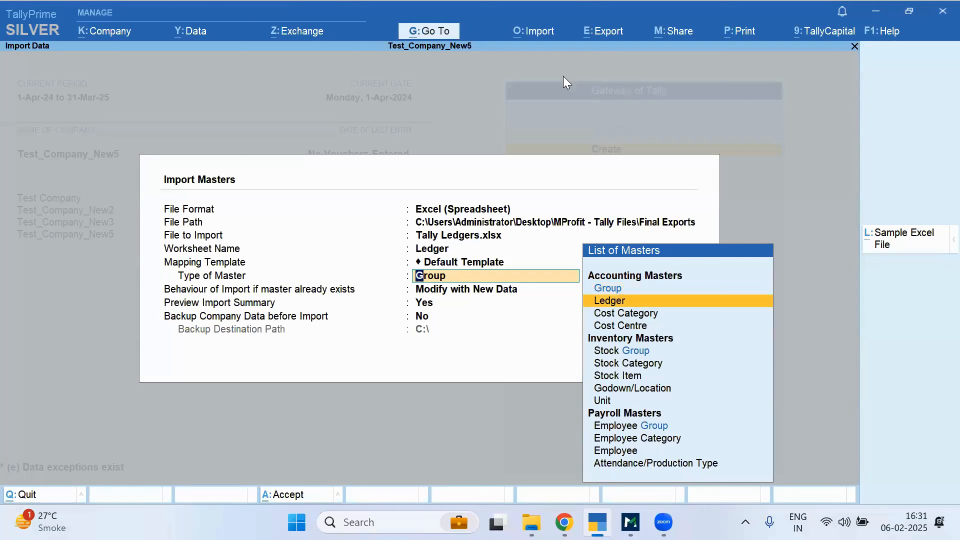
pyautogui.press('Return')
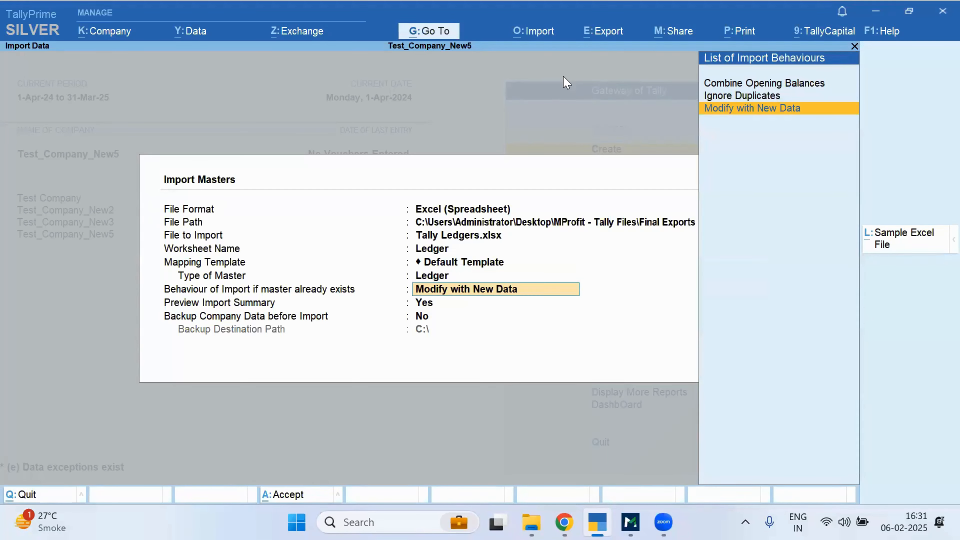
pyautogui.press('Return')
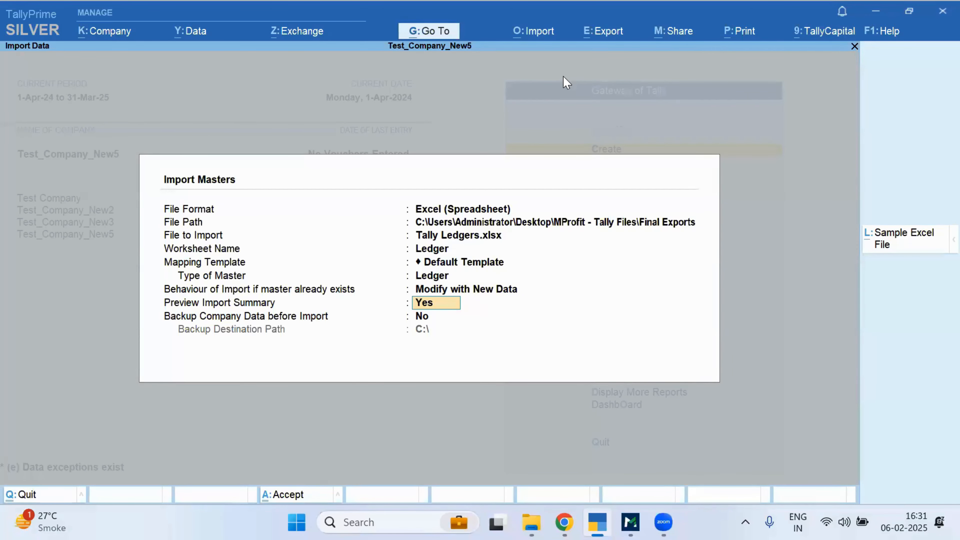
pyautogui.press('Return')
pyautogui.press('Return')
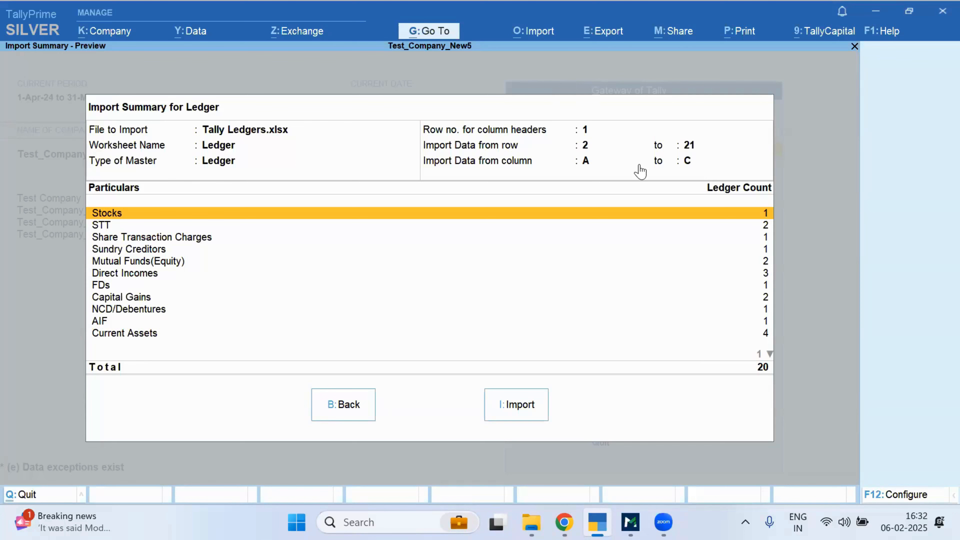
pyautogui.click(534, 416)
pyautogui.click(536, 417)
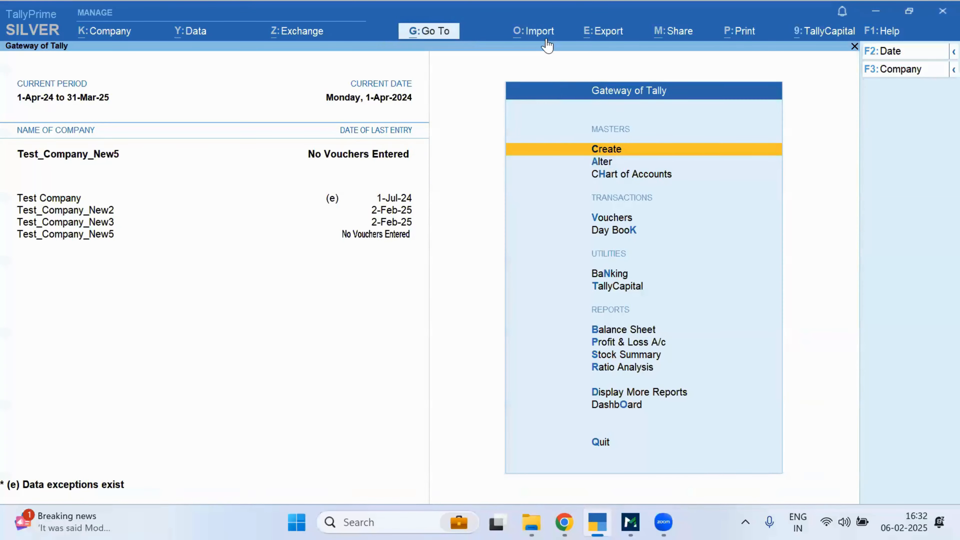
# Step: Start a masters import from Tally Stock Groups.xlsx using the Stock Group worksheet and the Default Template mapping
pyautogui.click(530, 36)
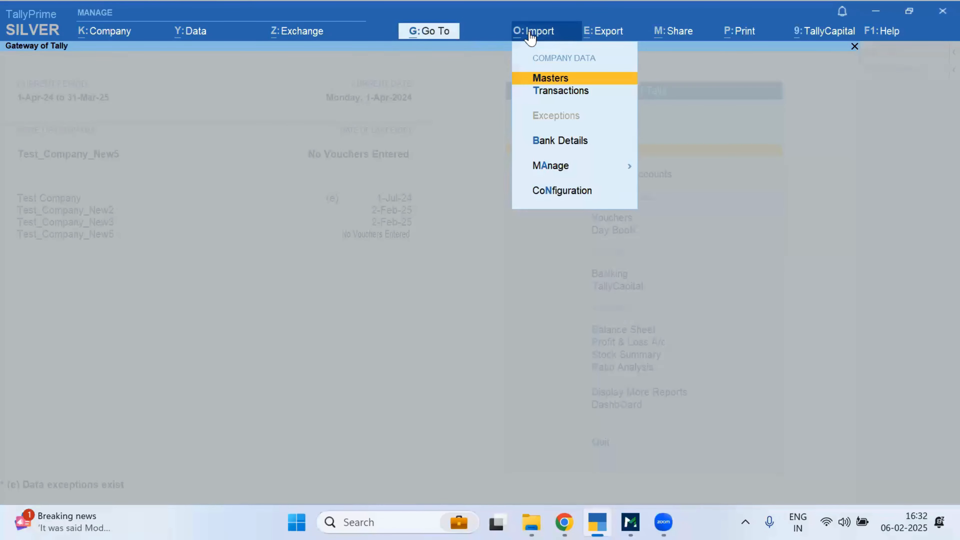
pyautogui.click(550, 80)
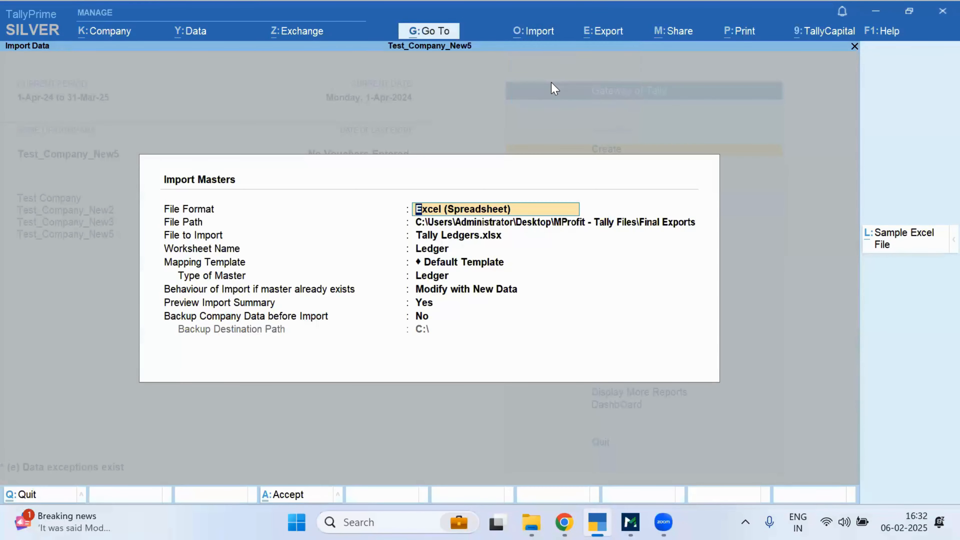
pyautogui.press('Return')
pyautogui.press('Down')
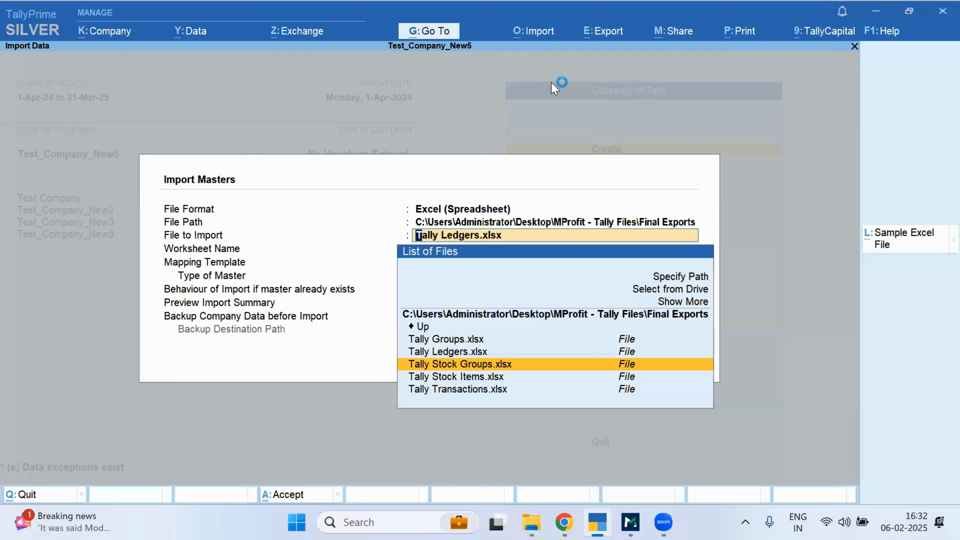
pyautogui.press('Return')
pyautogui.press('Return')
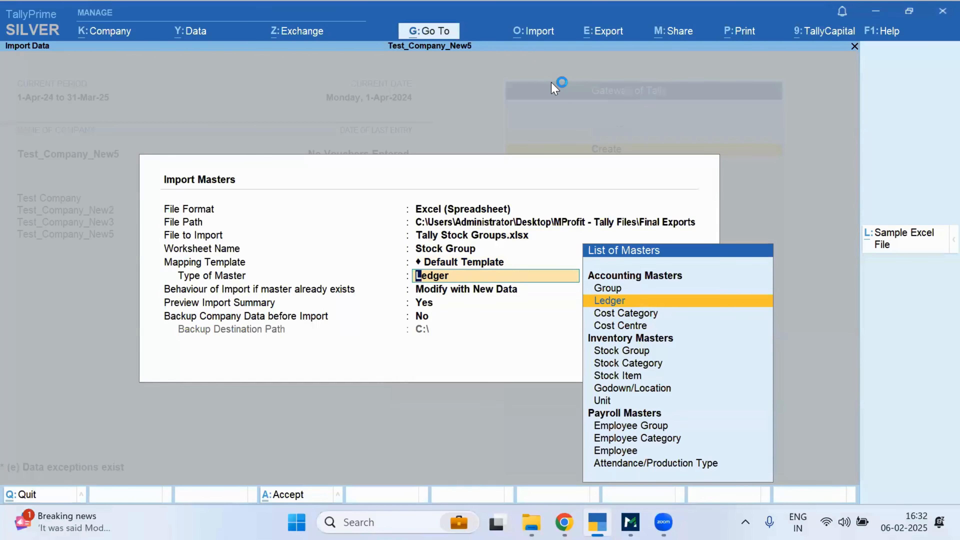
# Step: Set the type of master to Stock Group, keep Modify with New Data, and import the stock groups without a backup
pyautogui.press('Down')
pyautogui.press('Down')
pyautogui.press('Down')
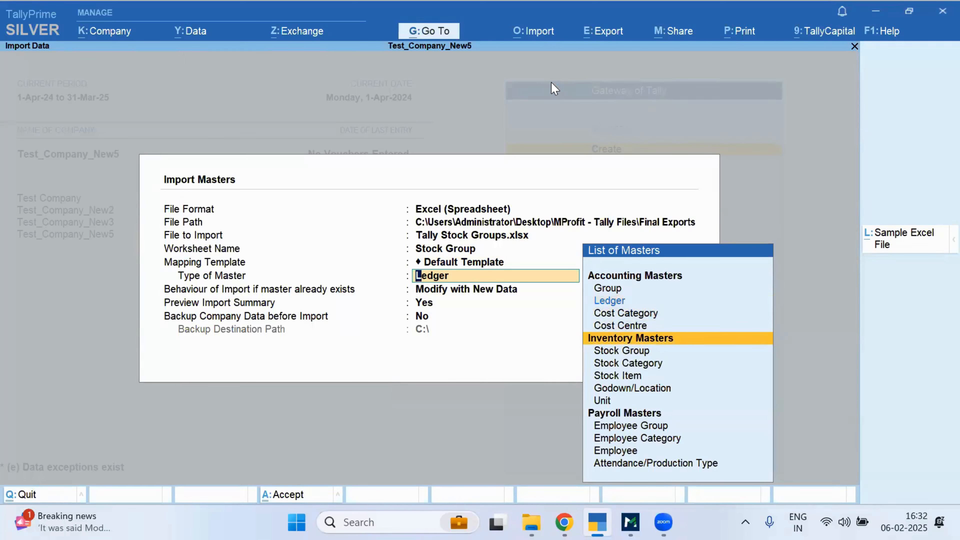
pyautogui.press('Down')
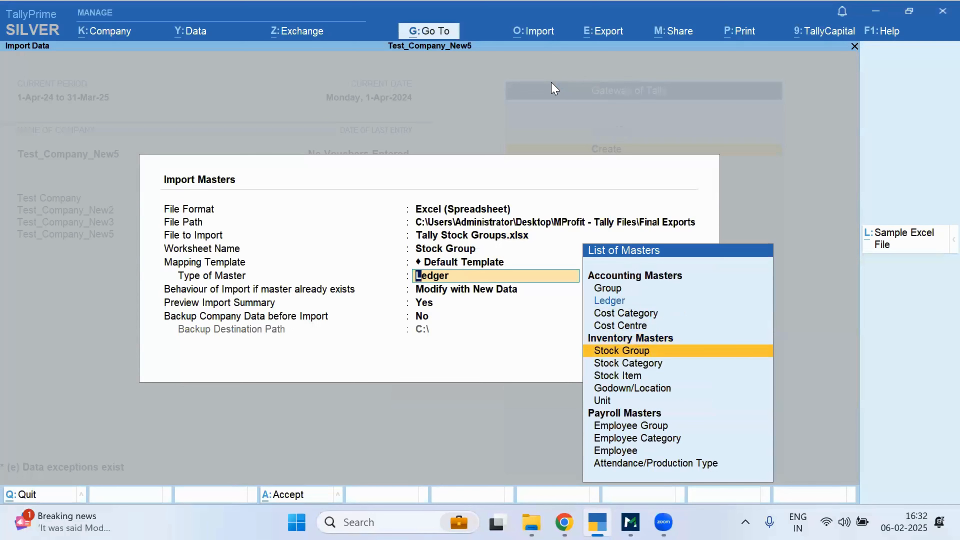
pyautogui.press('Return')
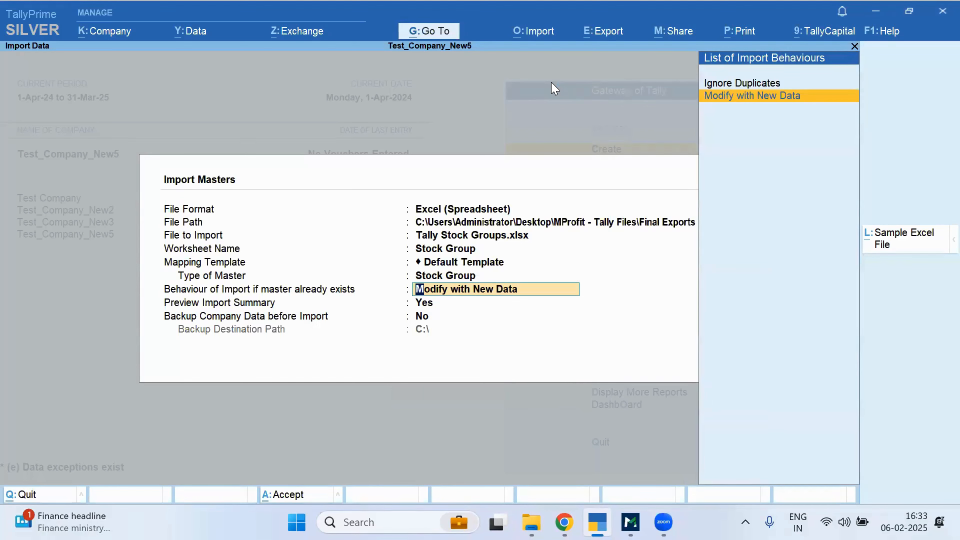
pyautogui.press('Return')
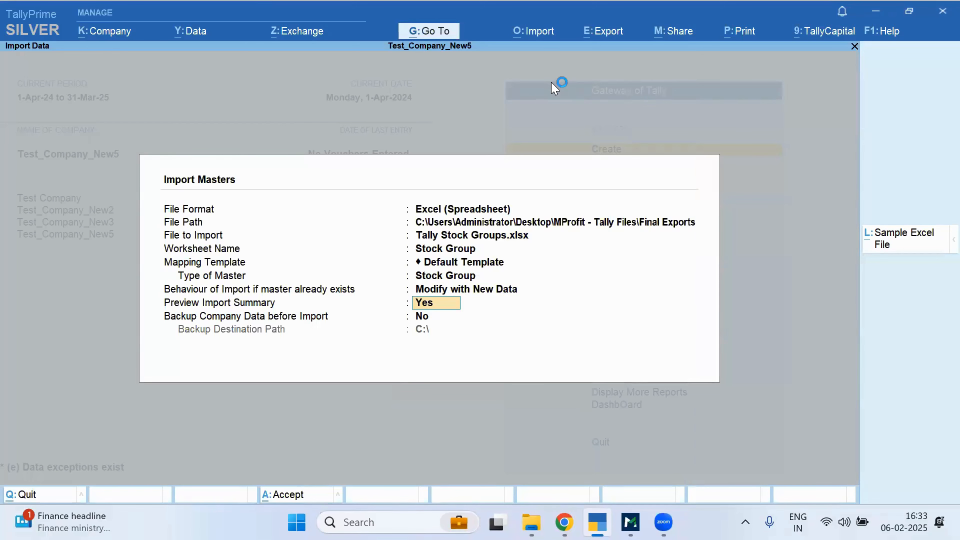
pyautogui.press('Return')
pyautogui.press('Return')
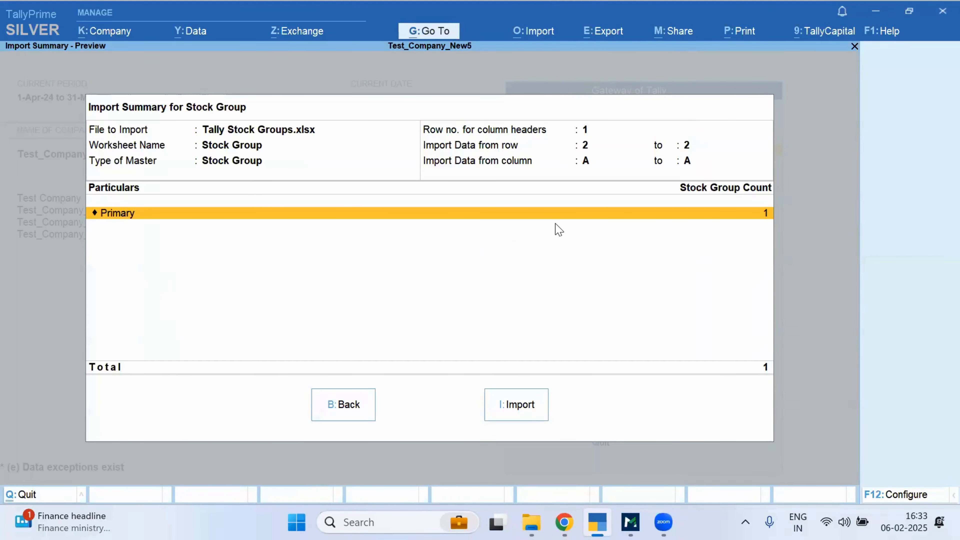
pyautogui.click(522, 416)
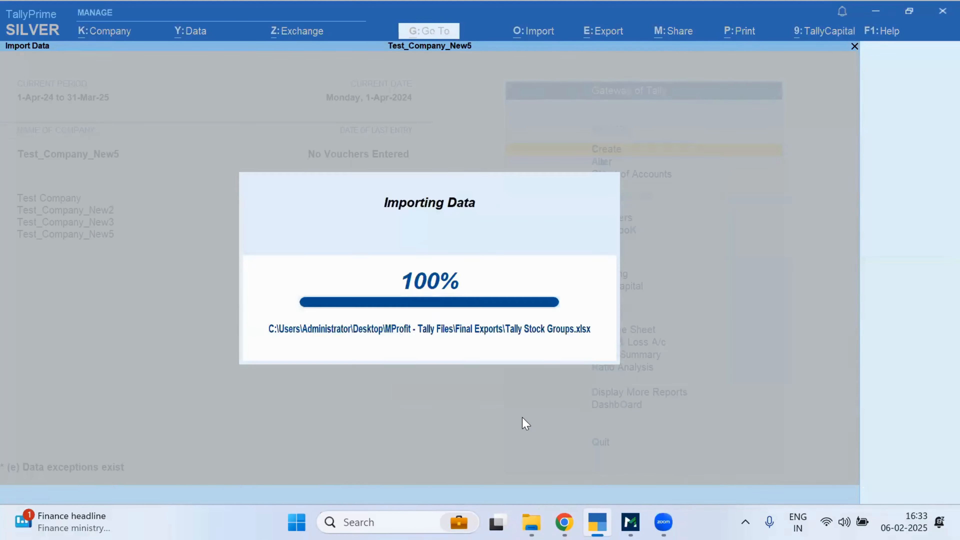
pyautogui.press('Return')
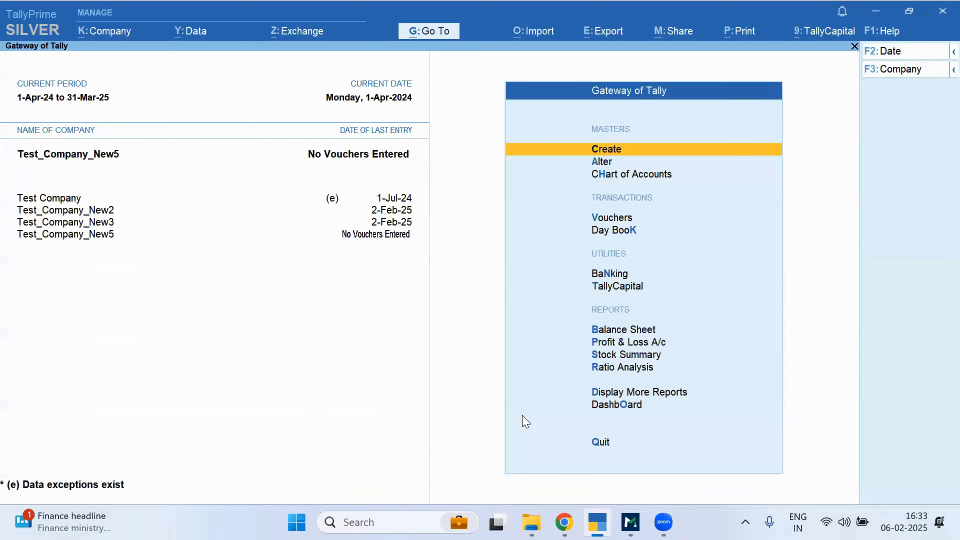
# Step: Start a masters import from Tally Stock Items.xlsx using the Stock Item worksheet and the Default Template mapping
pyautogui.click(528, 31)
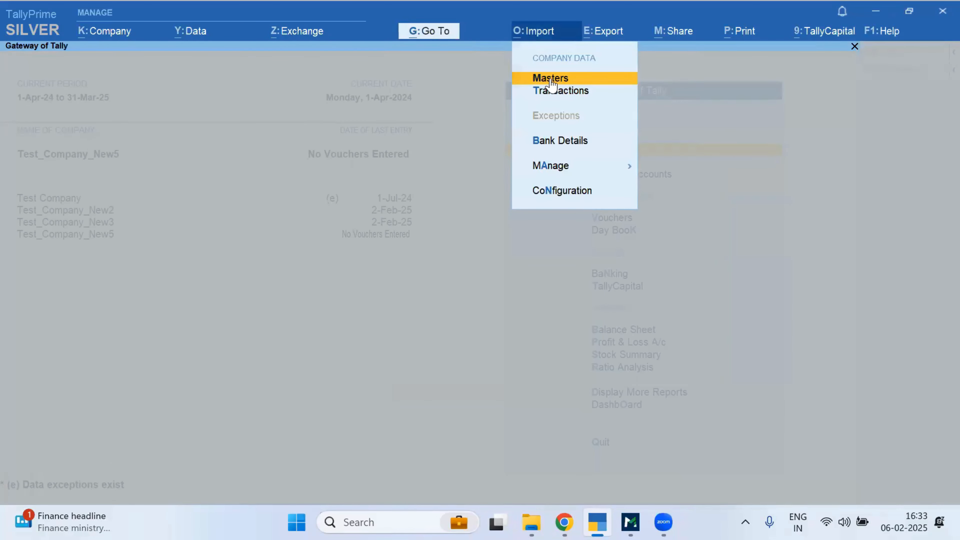
pyautogui.click(551, 80)
pyautogui.press('Return')
pyautogui.press('Return')
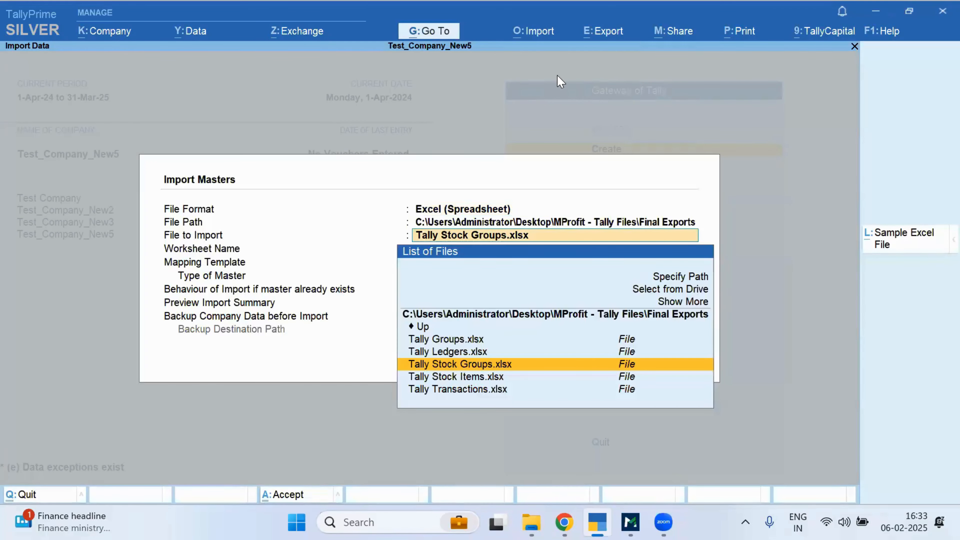
pyautogui.press('Down')
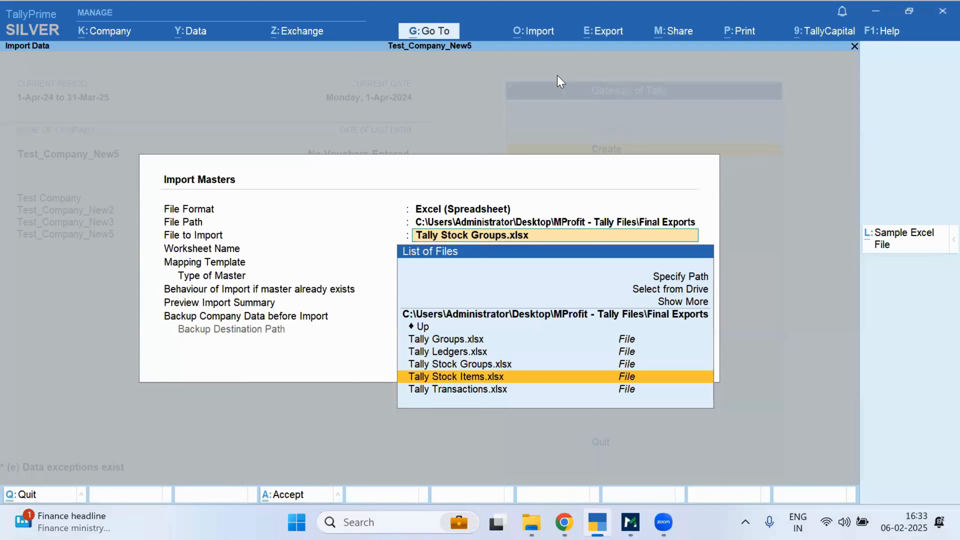
pyautogui.press('Return')
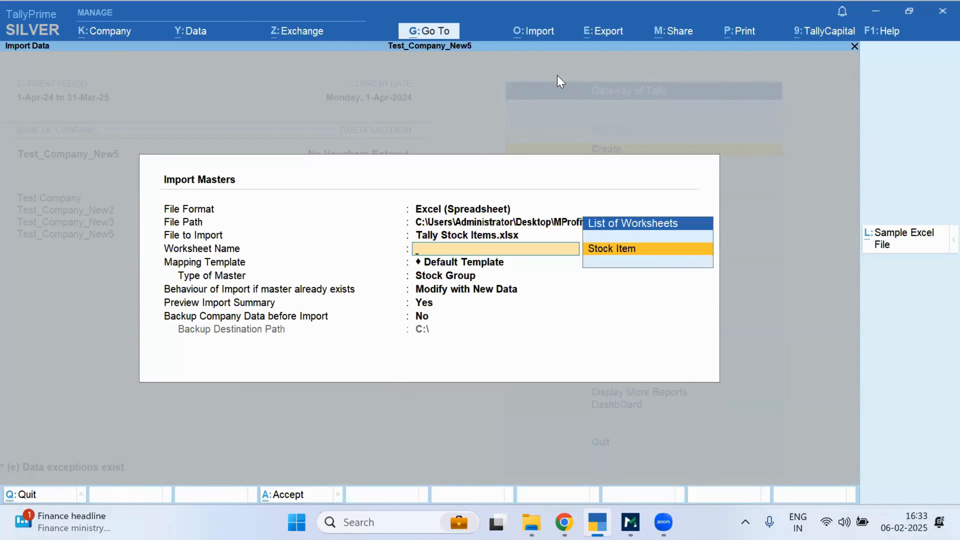
pyautogui.press('Return')
pyautogui.press('Return')
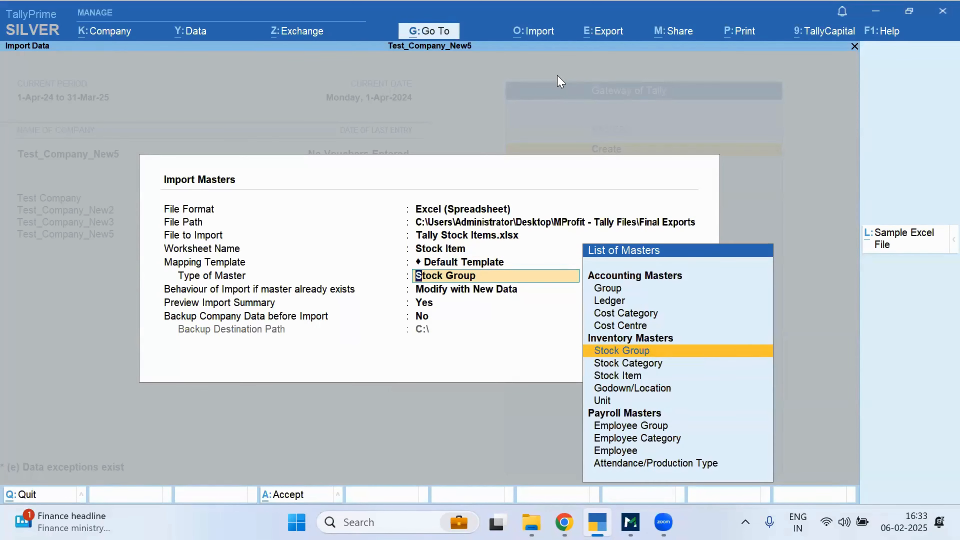
# Step: Set the type of master to Stock Item, keep Modify with New Data, and import the stock items without a backup
pyautogui.press('Down')
pyautogui.press('Down')
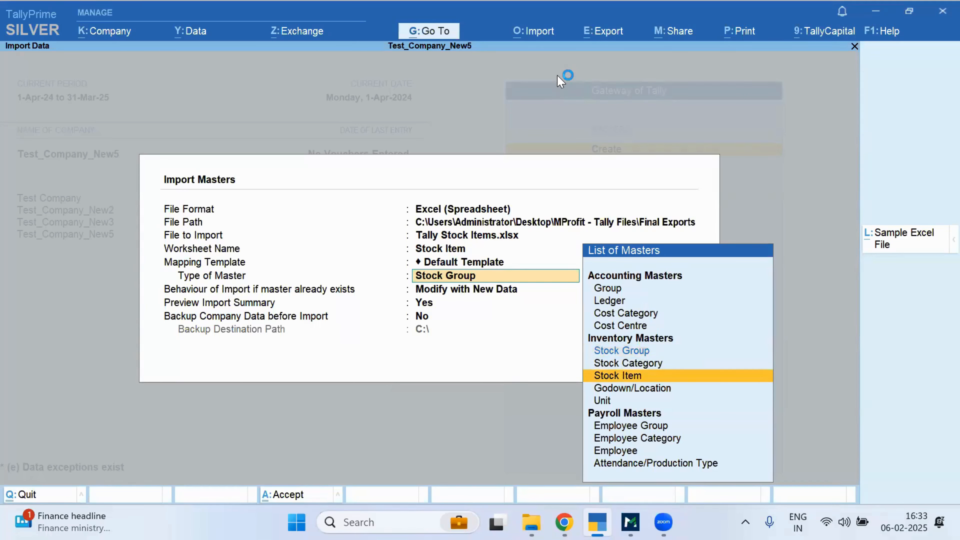
pyautogui.press('Return')
pyautogui.press('Return')
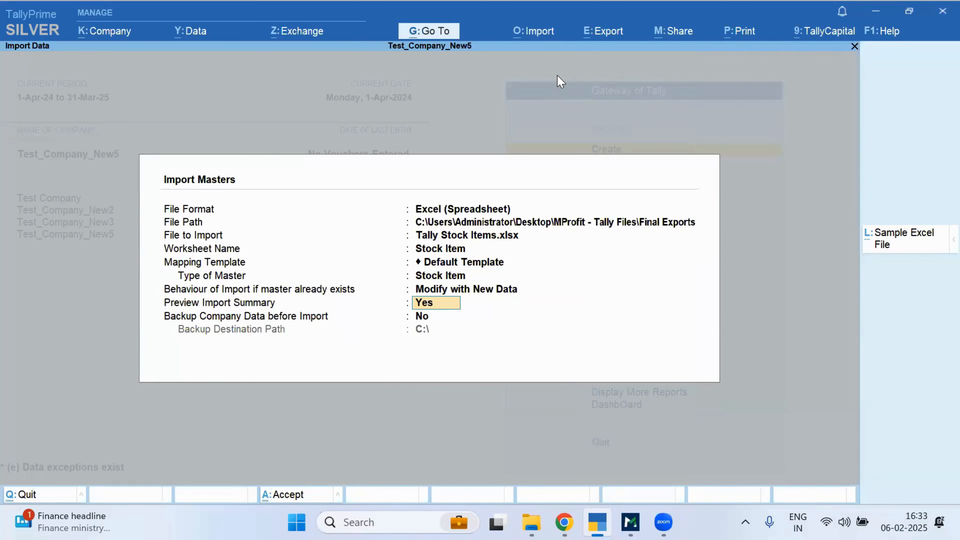
pyautogui.press('Return')
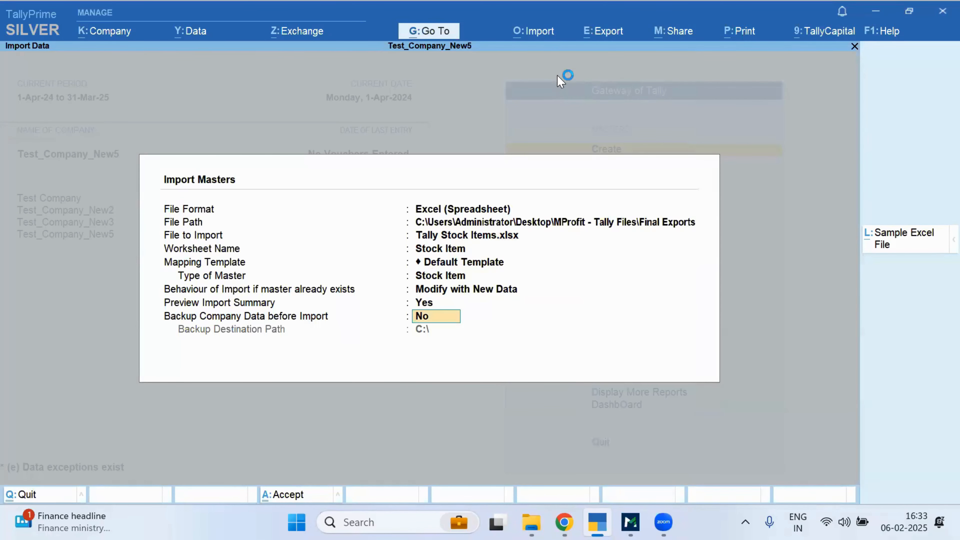
pyautogui.press('Return')
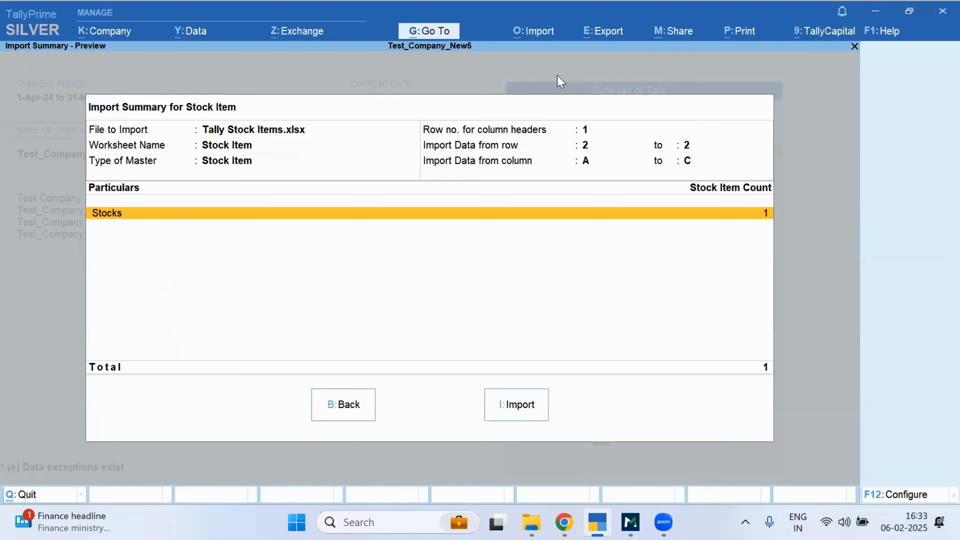
pyautogui.click(516, 415)
pyautogui.press('Return')
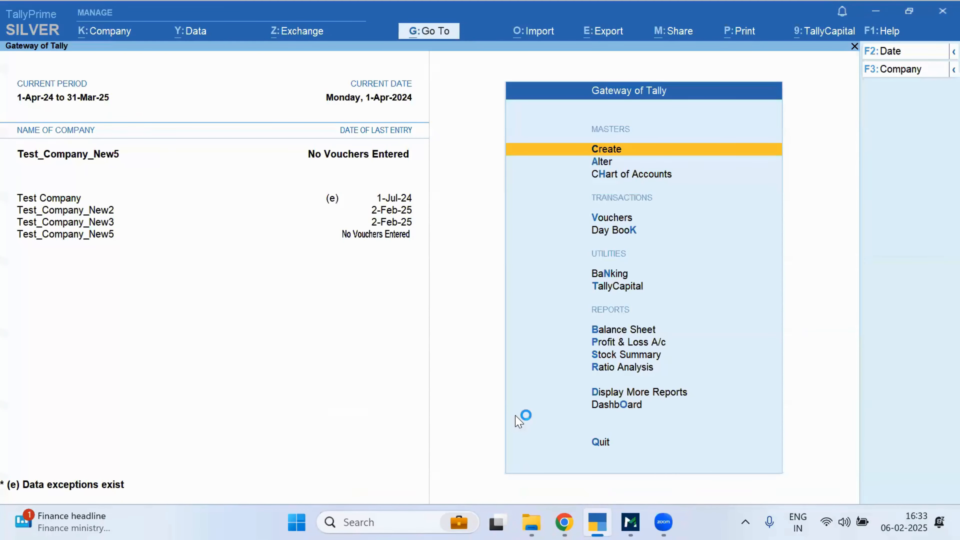
# Step: Start a transactions import from Tally Transactions.xlsx using the Tally Transactions worksheet and the Default Template mapping
pyautogui.click(540, 34)
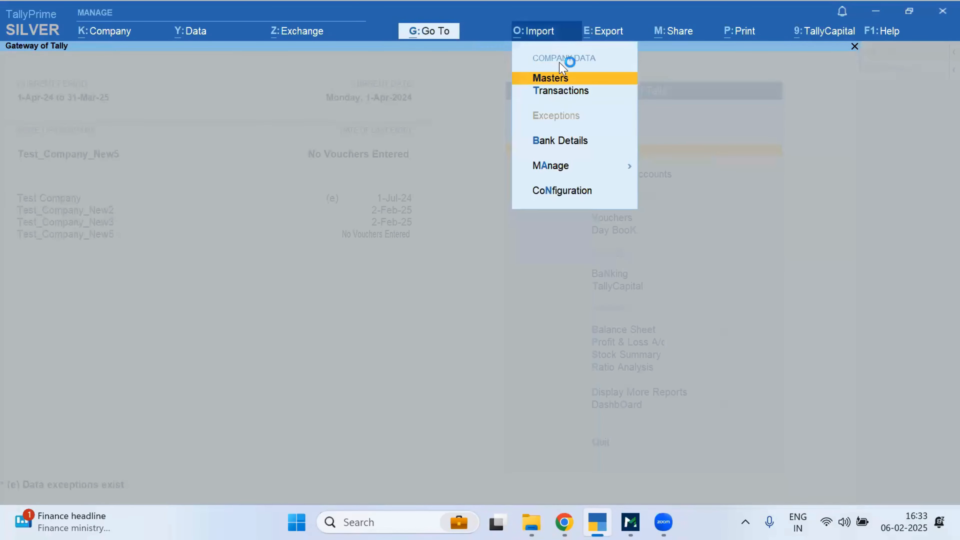
pyautogui.click(566, 92)
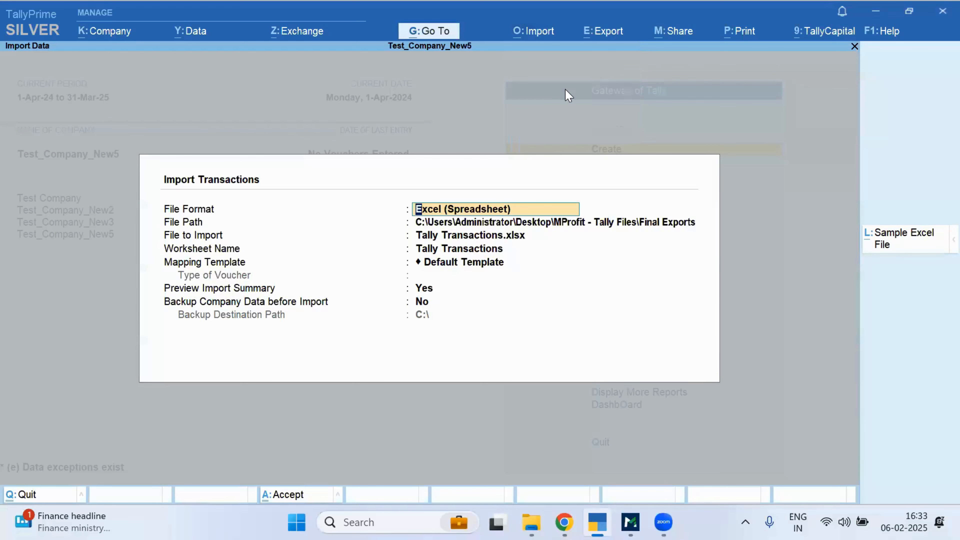
pyautogui.press('Return')
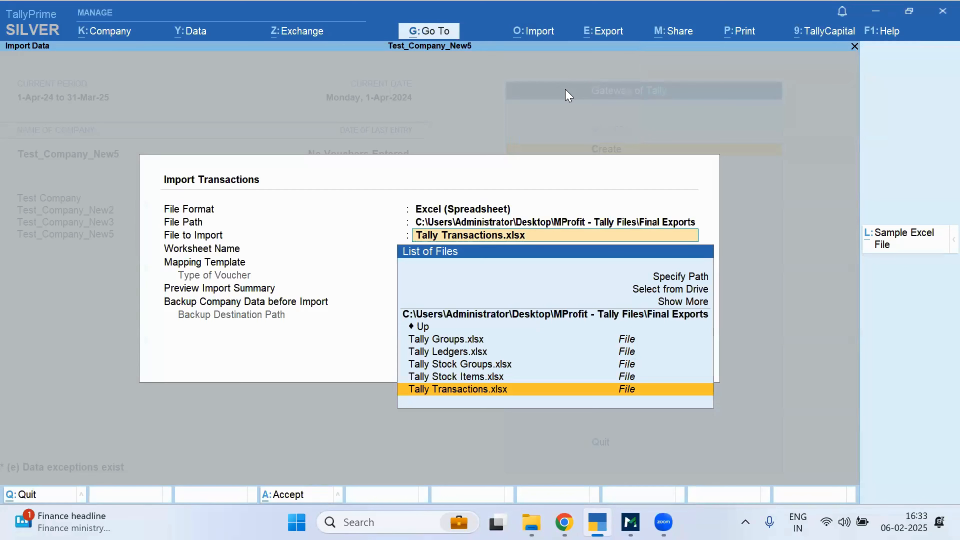
pyautogui.press('Return')
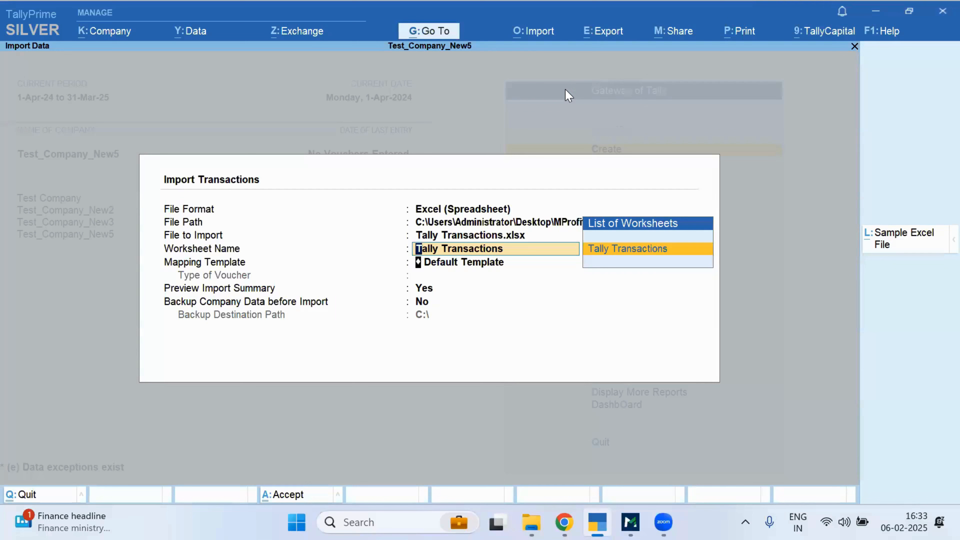
pyautogui.press('Return')
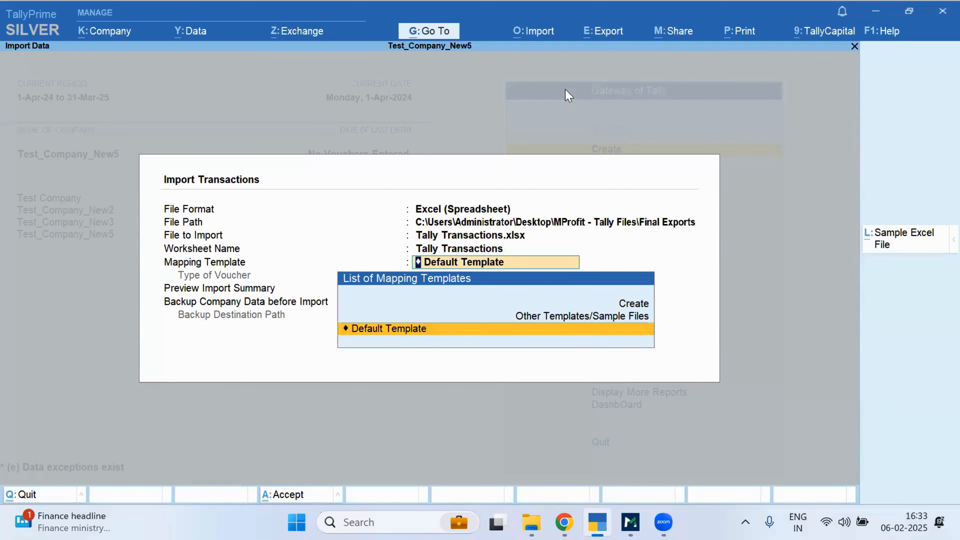
pyautogui.press('Return')
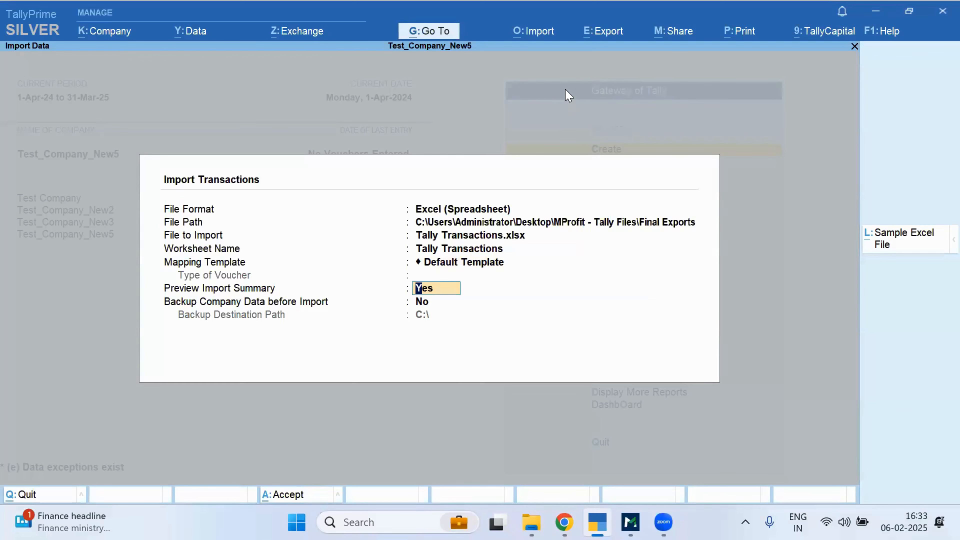
# Step: Keep the import summary preview on and the company data backup off, and import the transactions
pyautogui.press('Return')
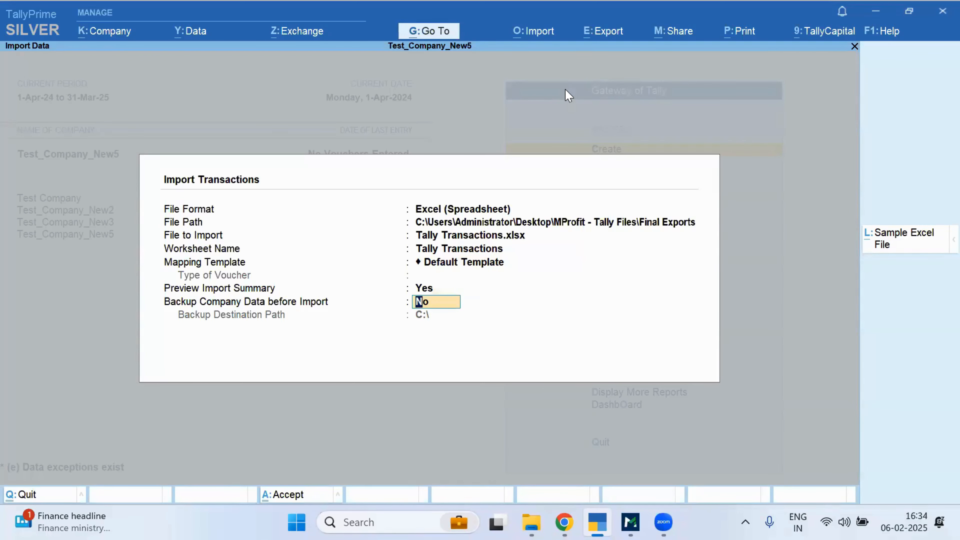
pyautogui.press('Return')
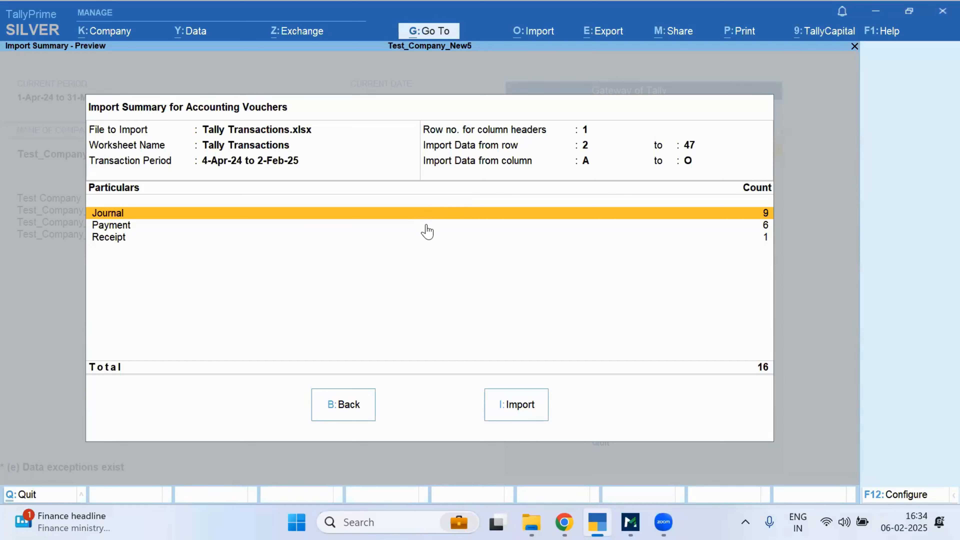
pyautogui.click(517, 403)
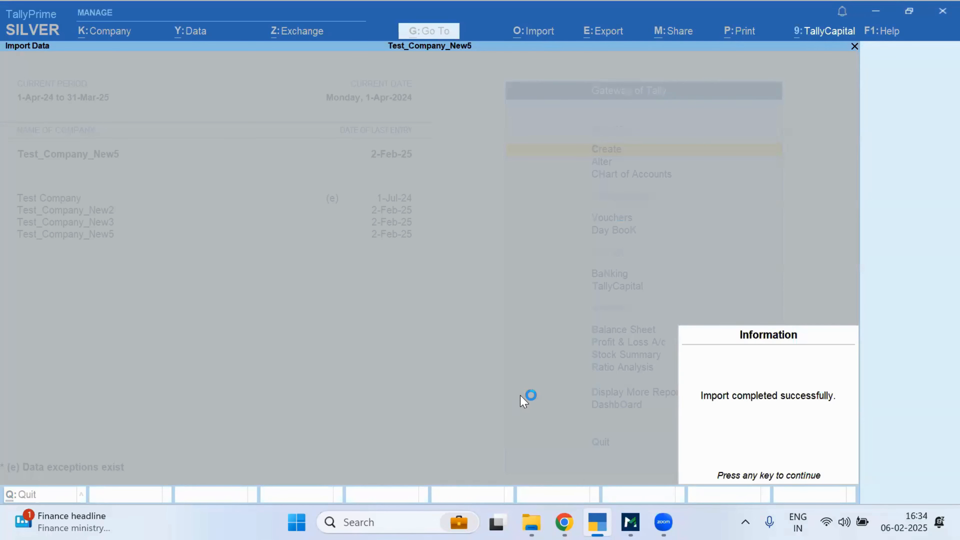
pyautogui.press('Return')
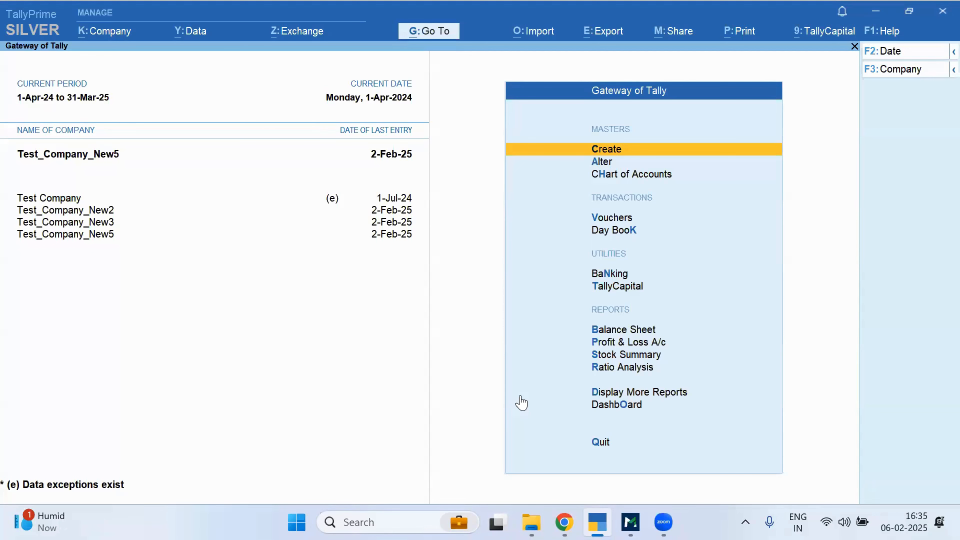
pyautogui.click(531, 34)
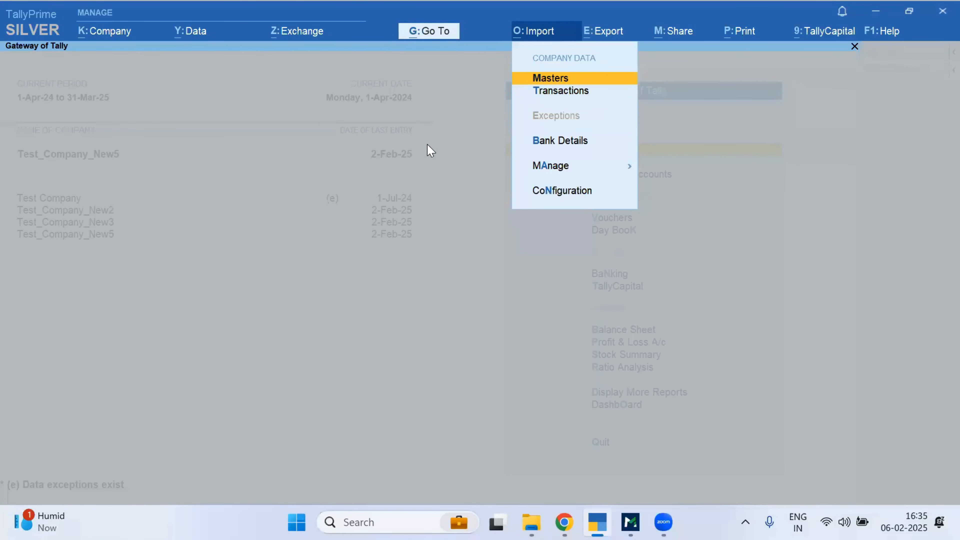
pyautogui.click(476, 140)
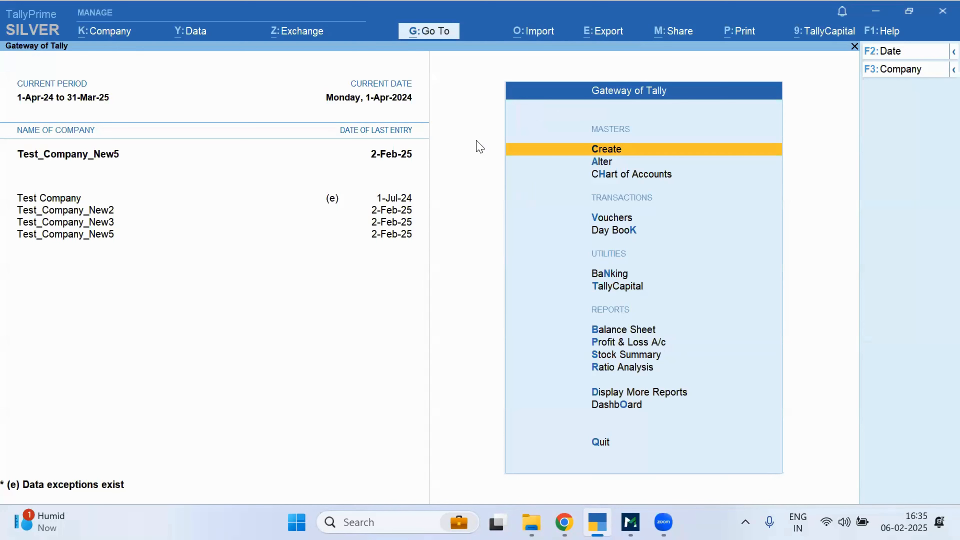
# Step: Open the Balance Sheet and drill down through Investments and Stocks to the Reliance Industries monthly summary
pyautogui.click(435, 32)
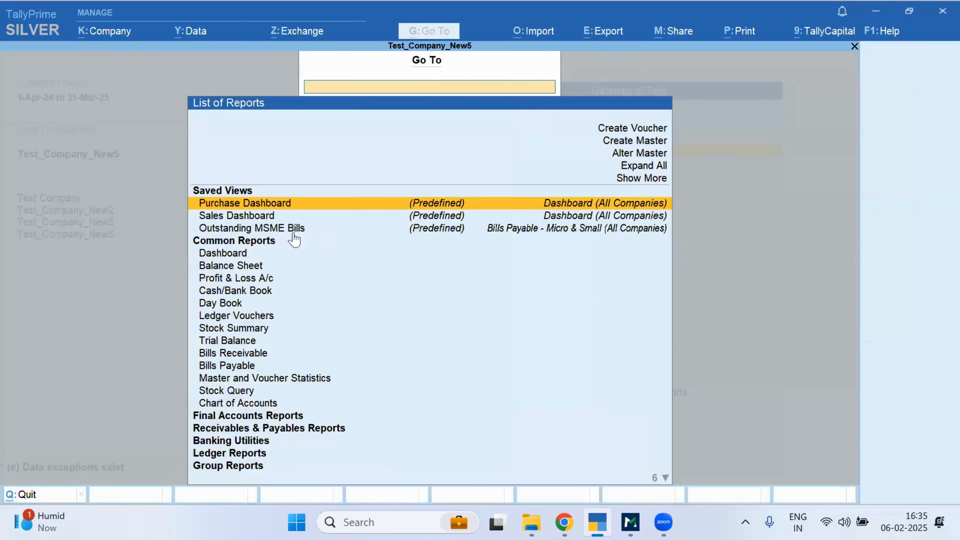
pyautogui.click(249, 269)
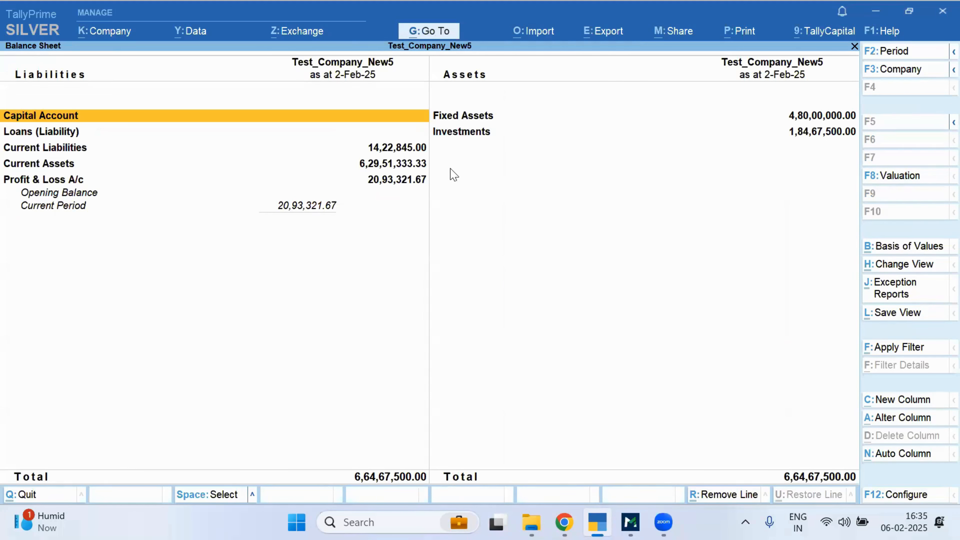
pyautogui.click(462, 135)
pyautogui.click(474, 137)
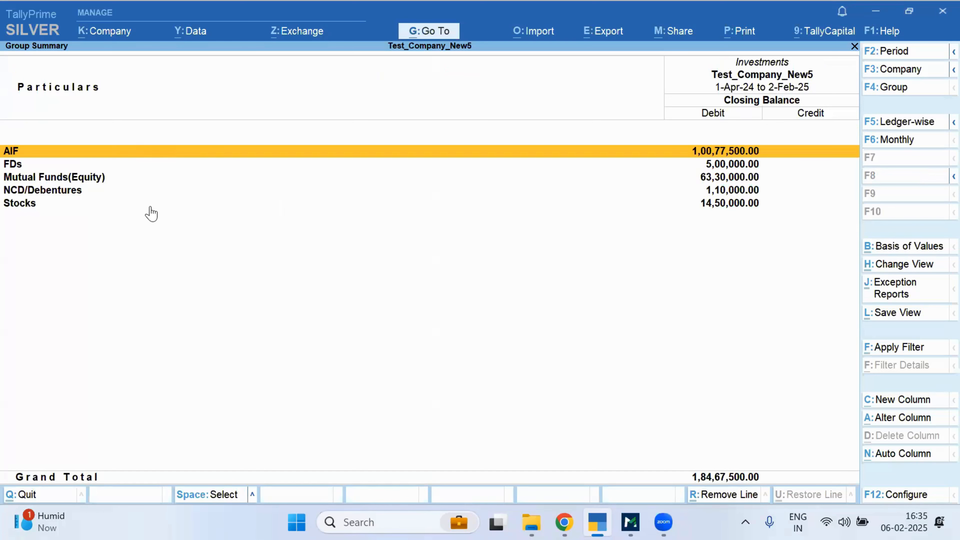
pyautogui.doubleClick(22, 204)
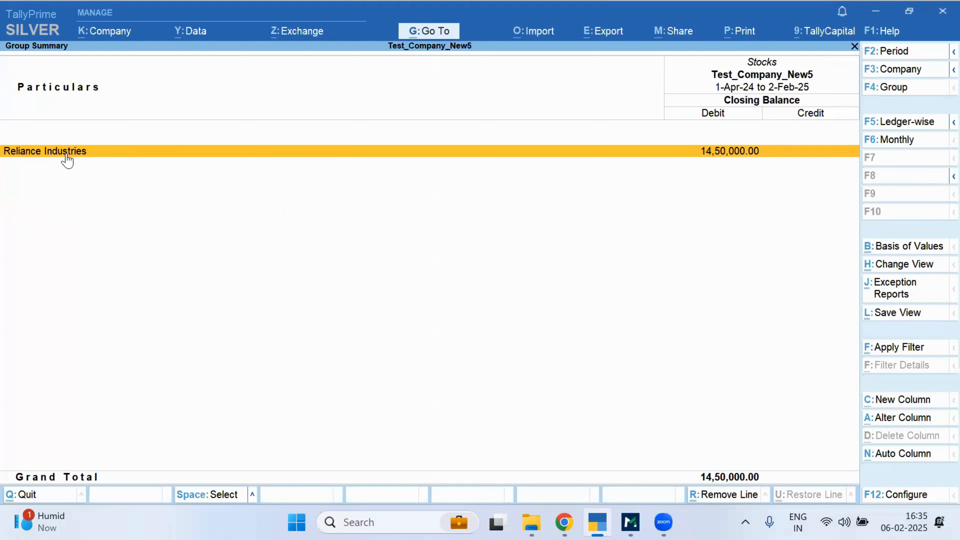
pyautogui.doubleClick(66, 152)
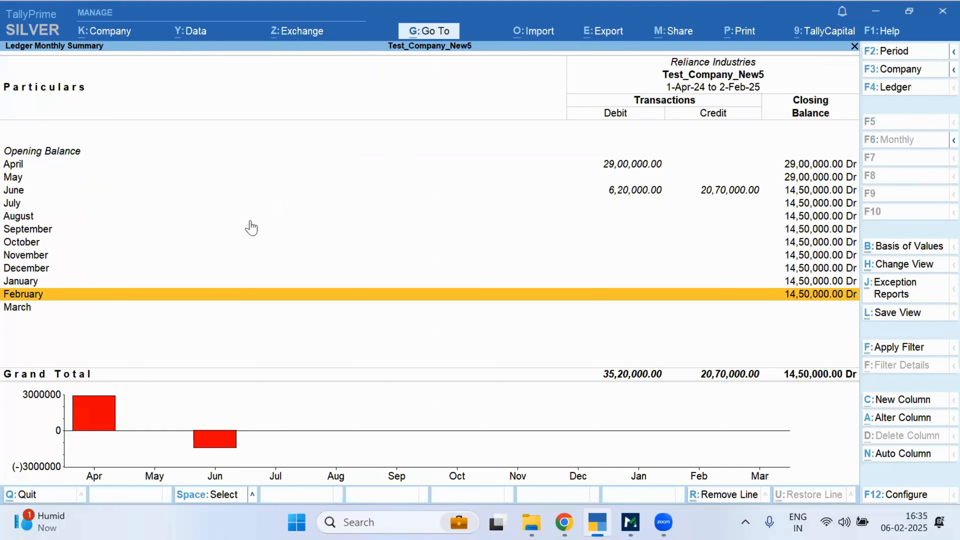
# Step: Open the 3-Jun-24 journal voucher from June in the Reliance Industries monthly summary
pyautogui.press('Up')
pyautogui.press('Up')
pyautogui.press('Up')
pyautogui.press('Up')
pyautogui.press('Up')
pyautogui.press('Up')
pyautogui.press('Up')
pyautogui.press('Up')
pyautogui.press('Up')
pyautogui.press('Up')
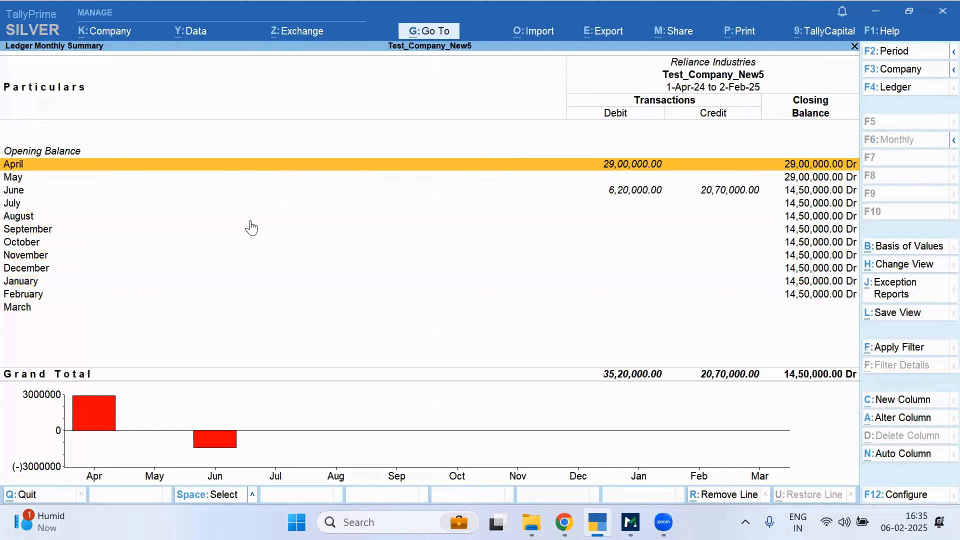
pyautogui.press('Down')
pyautogui.press('Down')
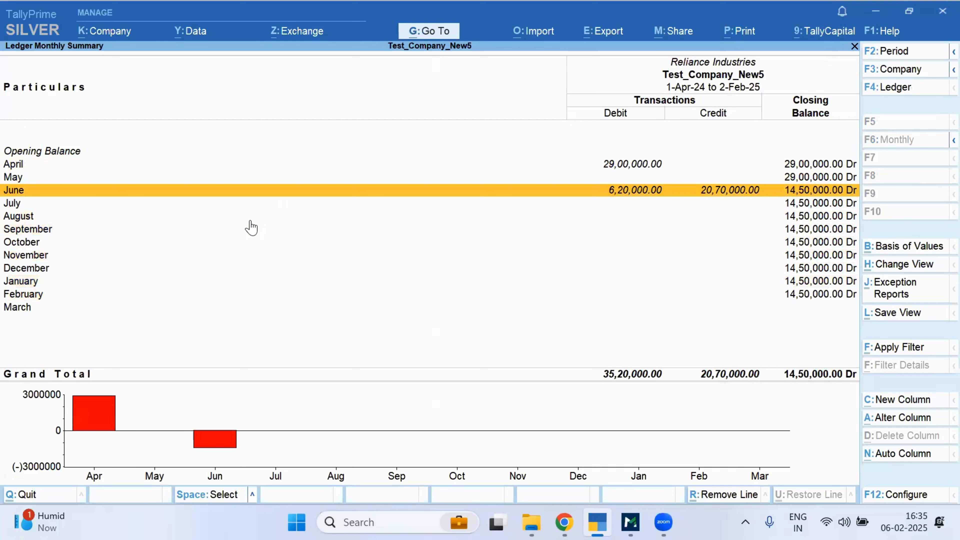
pyautogui.press('Return')
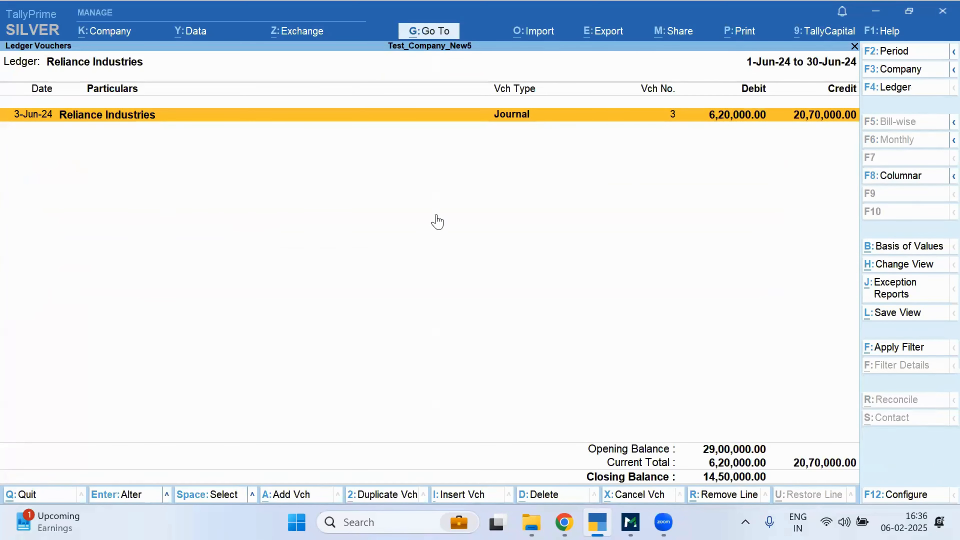
pyautogui.doubleClick(121, 118)
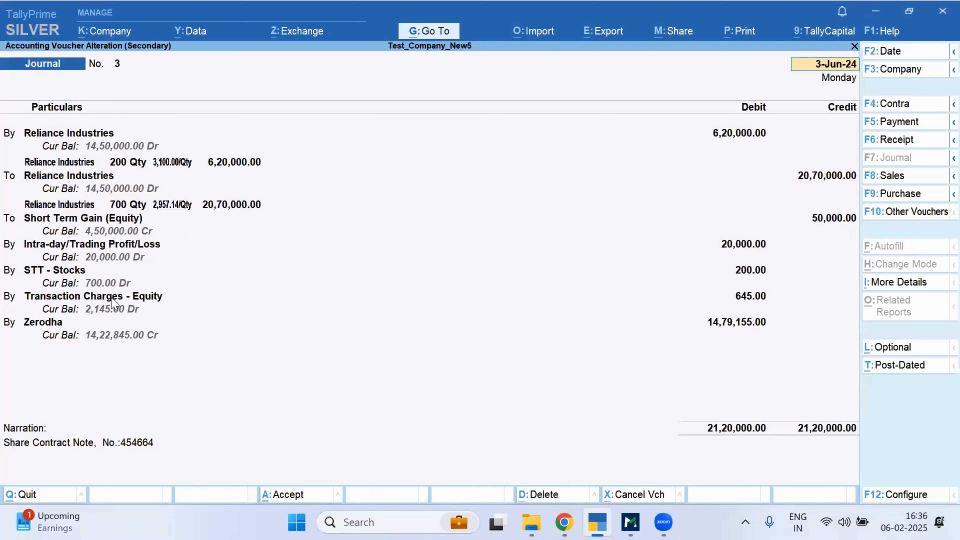
# Step: Review the journal's Reliance Industries and Zerodha lines, then quit it and return to the Investments group summary
pyautogui.click(49, 330)
pyautogui.click(73, 161)
pyautogui.press('Escape')
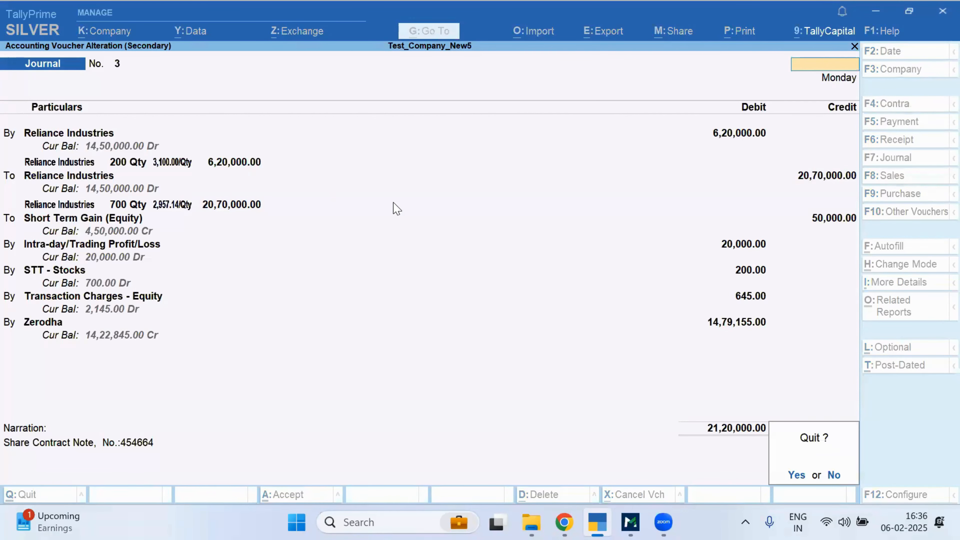
pyautogui.press('y')
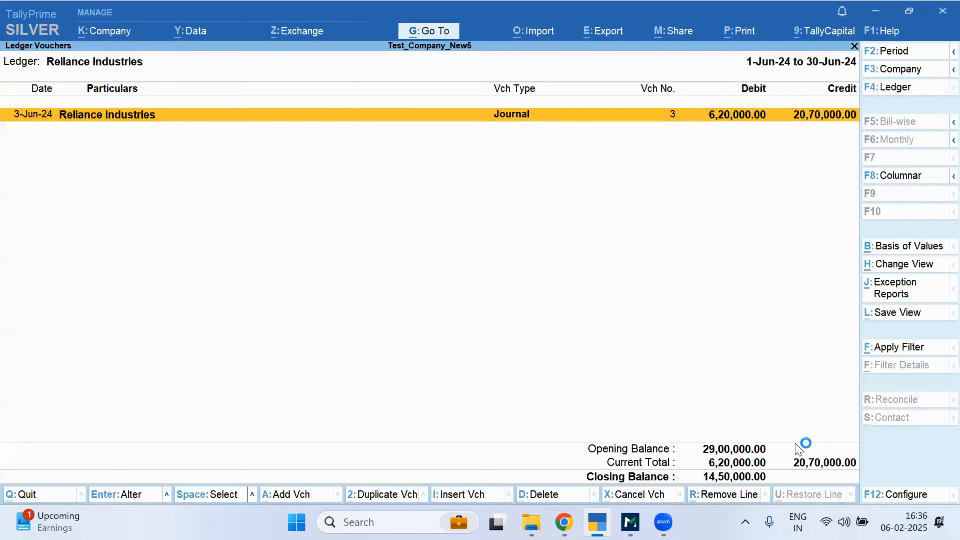
pyautogui.press('Escape')
pyautogui.press('Escape')
pyautogui.press('Escape')
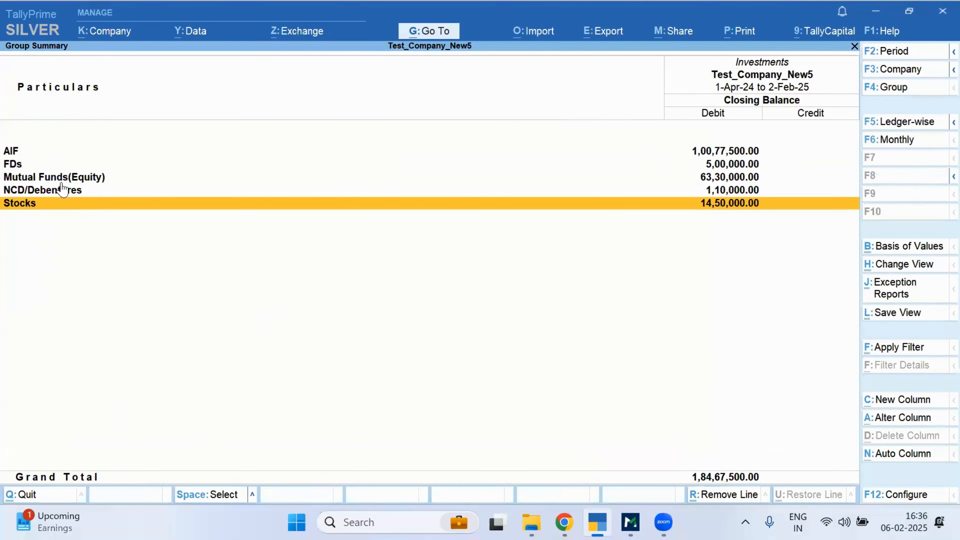
# Step: Drill down through Mutual Funds(Equity) and HDFC Large Cap Fund to the fund's June payment voucher
pyautogui.click(62, 181)
pyautogui.click(61, 181)
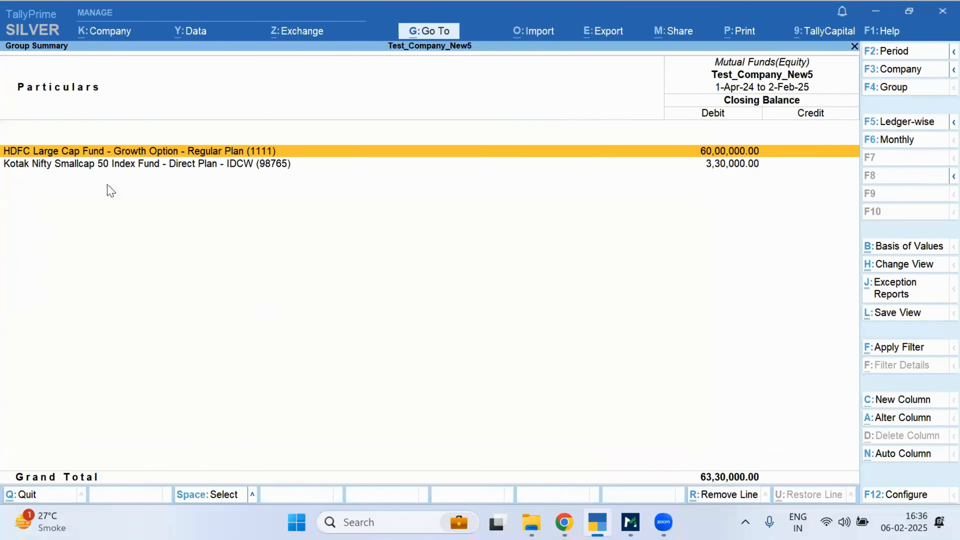
pyautogui.click(106, 152)
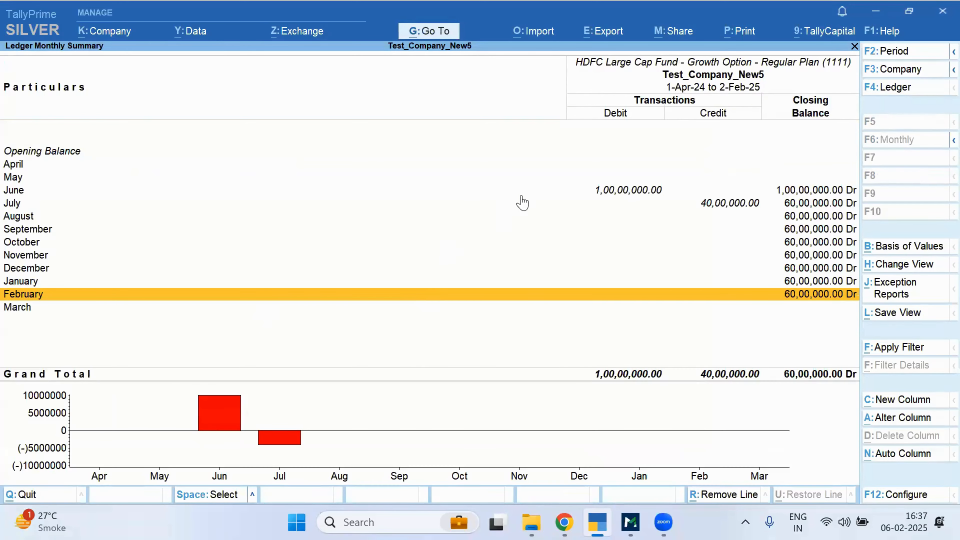
pyautogui.doubleClick(528, 192)
pyautogui.click(105, 119)
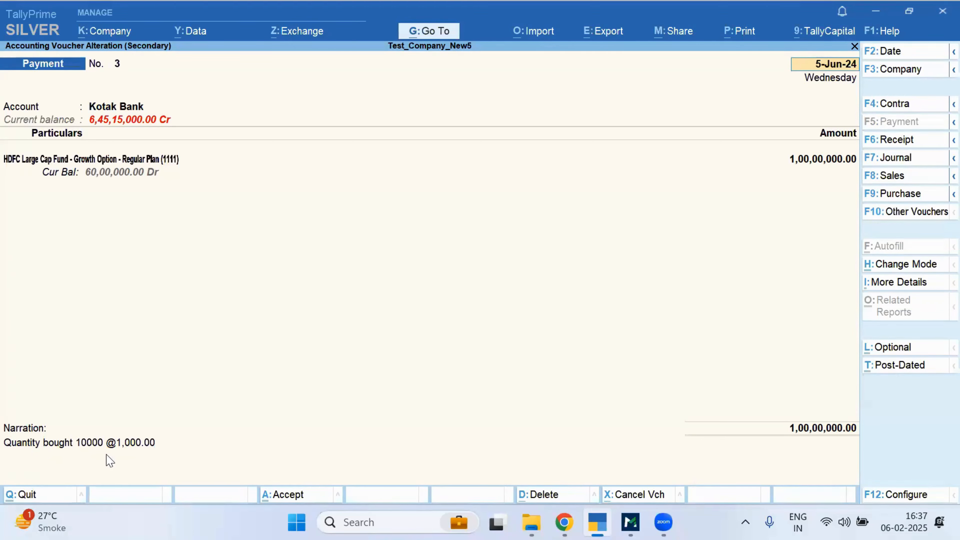
# Step: Quit the HDFC Large Cap Fund payment voucher and go back to the Balance Sheet
pyautogui.press('Escape')
pyautogui.press('Escape')
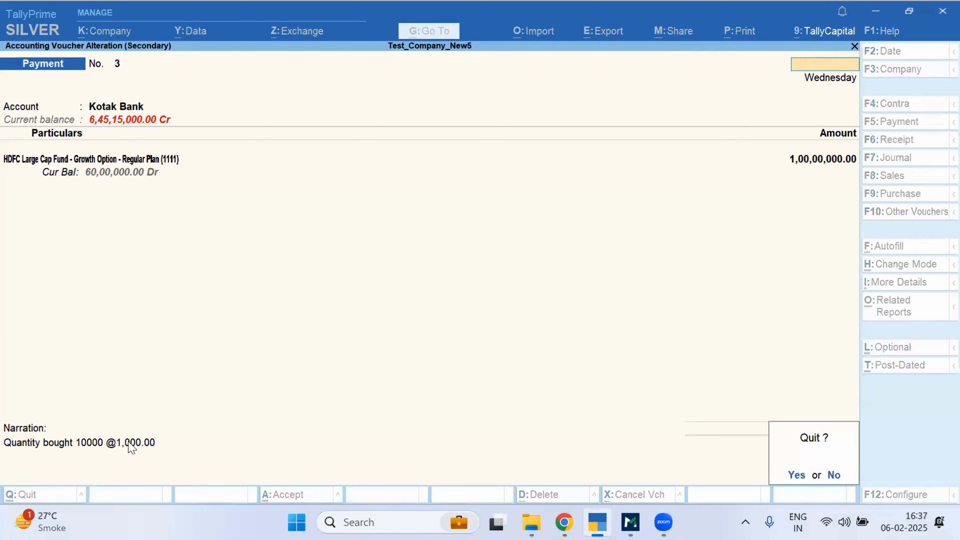
pyautogui.press('y')
pyautogui.press('Escape')
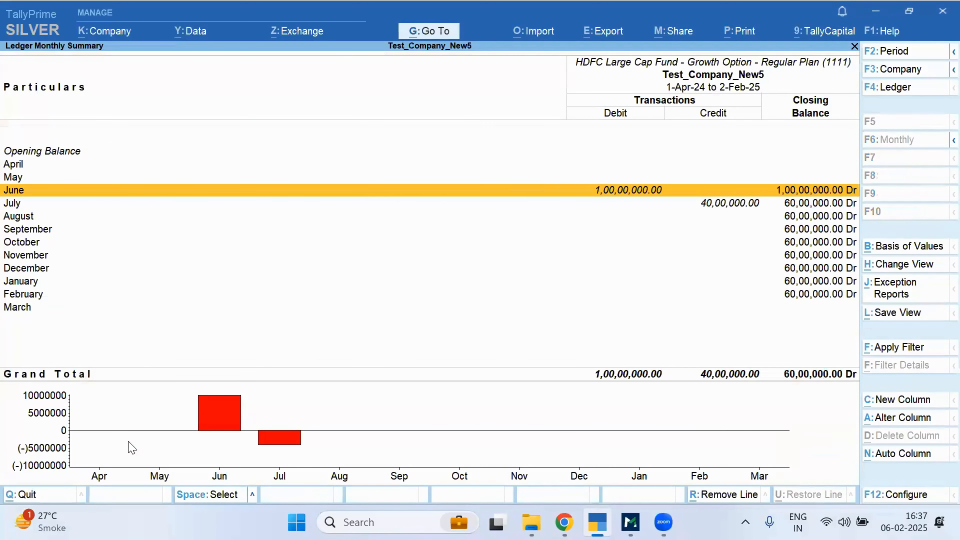
pyautogui.press('Escape')
pyautogui.press('Escape')
pyautogui.press('Escape')
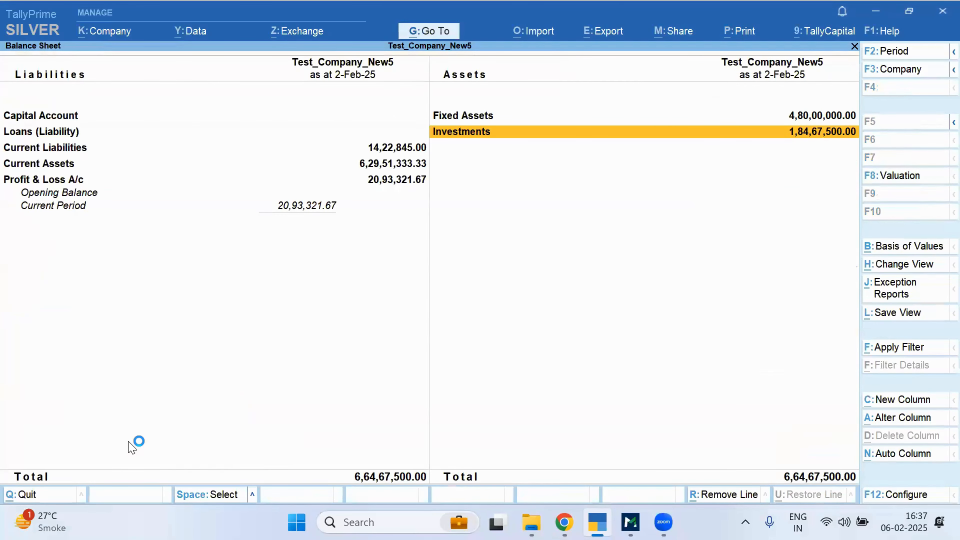
# Step: Drill down from Current Assets through Rent Receivable for February to the Rent Income journal voucher
pyautogui.click(42, 163)
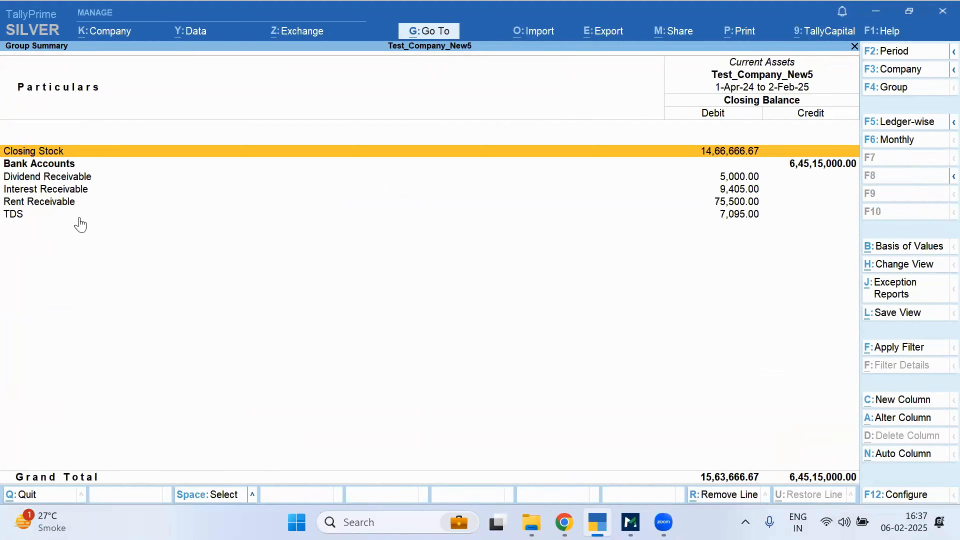
pyautogui.doubleClick(63, 202)
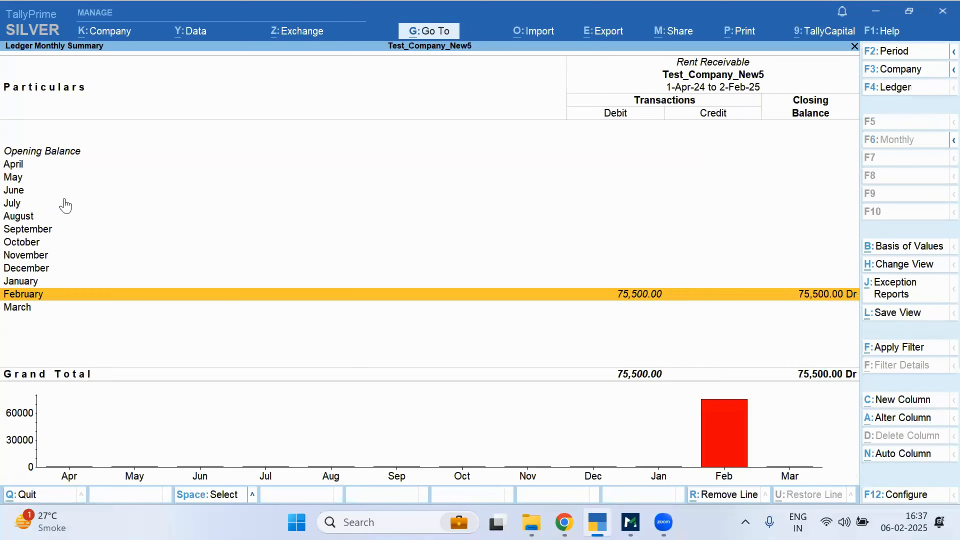
pyautogui.doubleClick(129, 300)
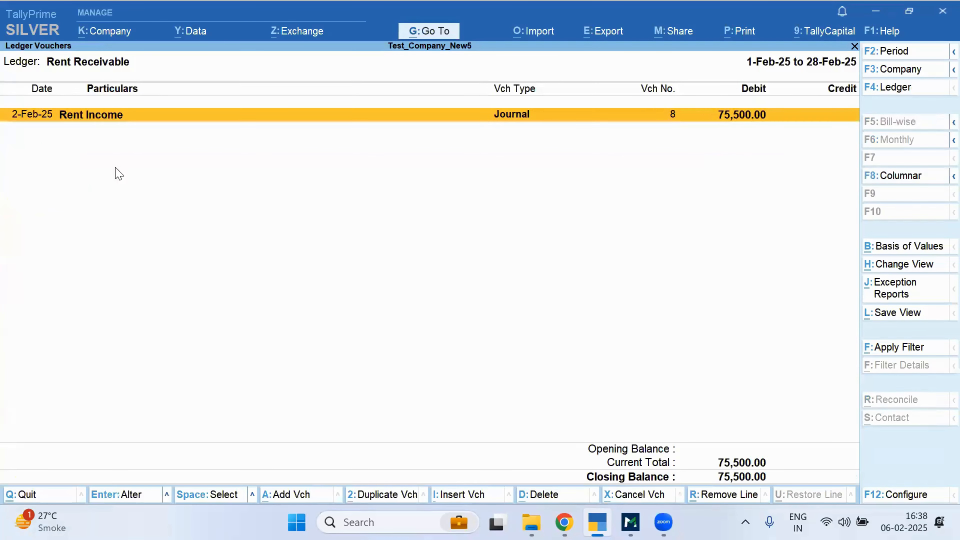
pyautogui.doubleClick(110, 123)
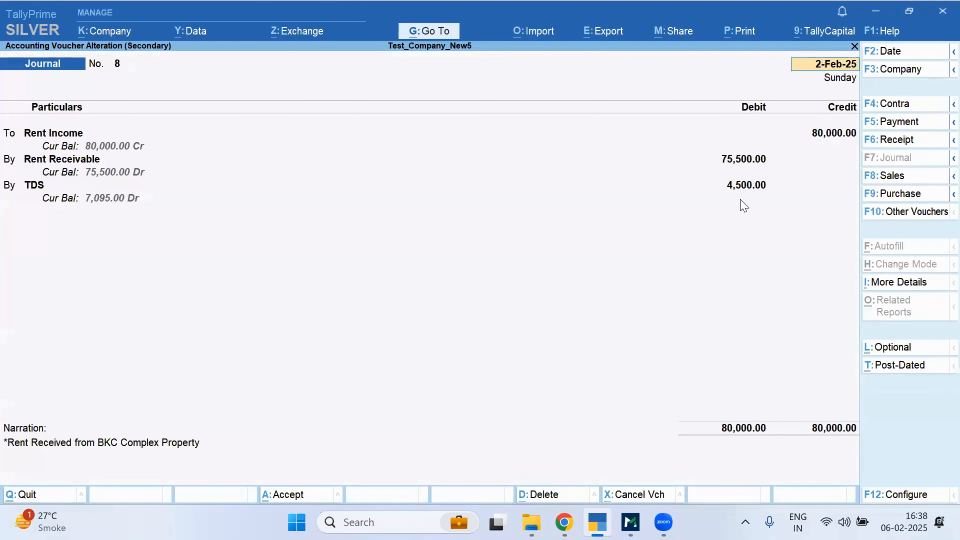
# Step: Quit the Rent Income journal voucher and back out of the reports to the Gateway of Tally
pyautogui.press('BackSpace')
pyautogui.press('Escape')
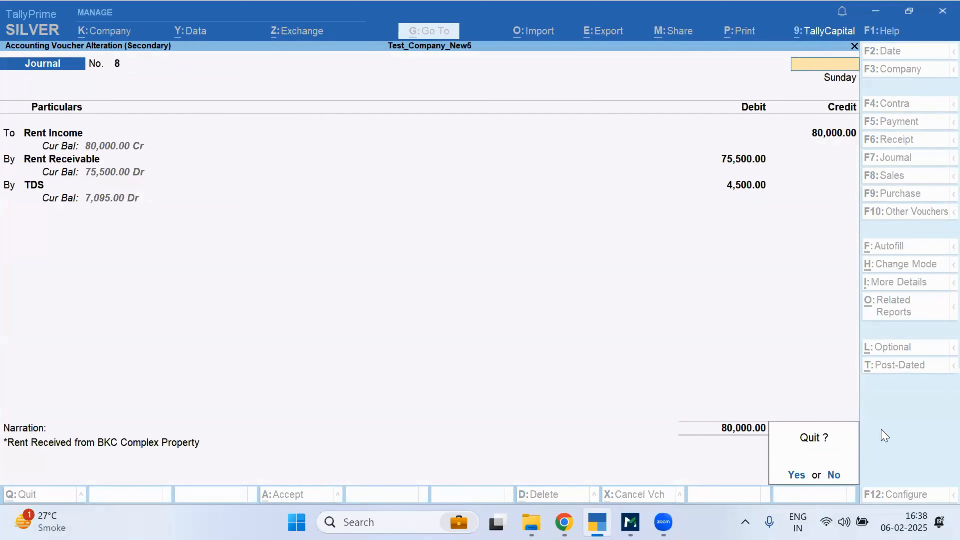
pyautogui.press('y')
pyautogui.press('Escape')
pyautogui.press('Escape')
pyautogui.press('Escape')
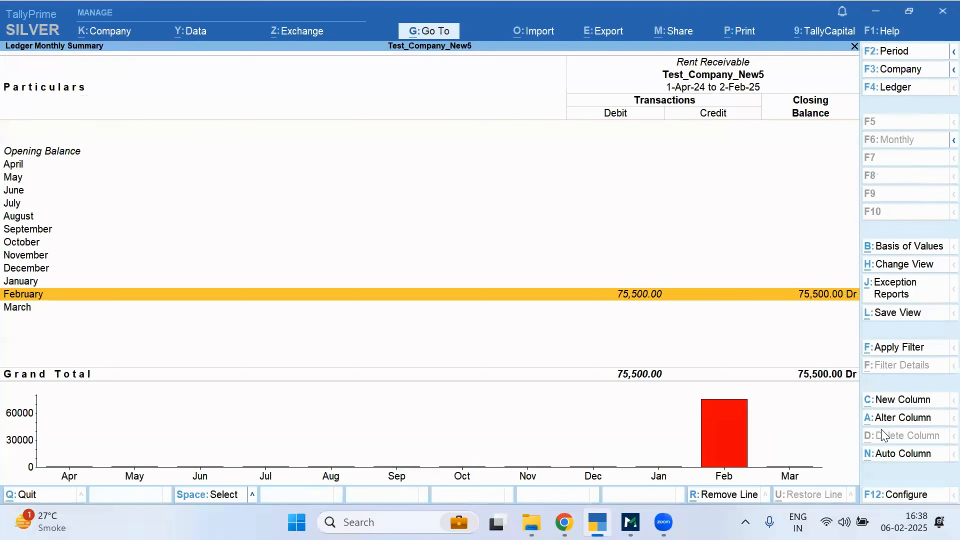
pyautogui.press('Escape')
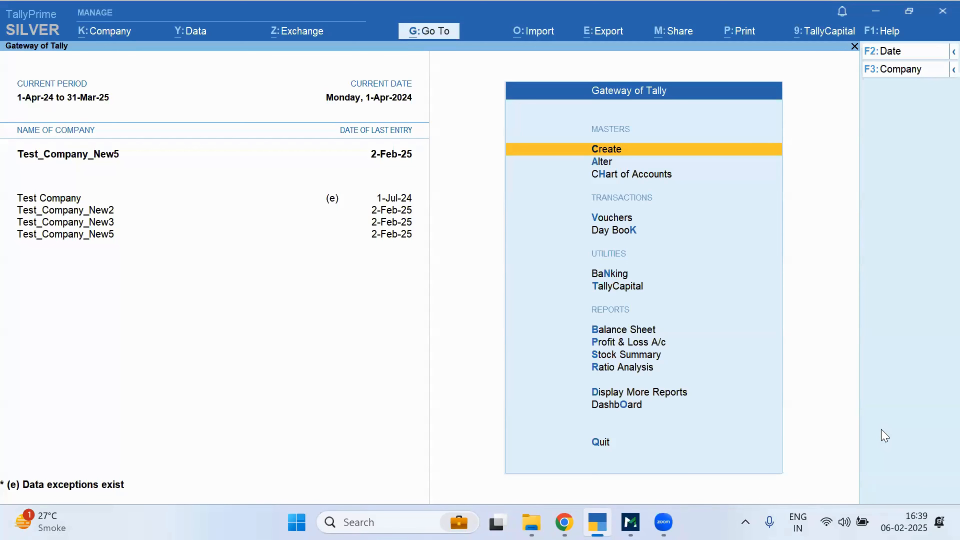
# Step: Check the MProfit voucher export page and the import file order in MProfit Utility for Tally Import, and return to TallyPrime
pyautogui.moveTo(663, 522)
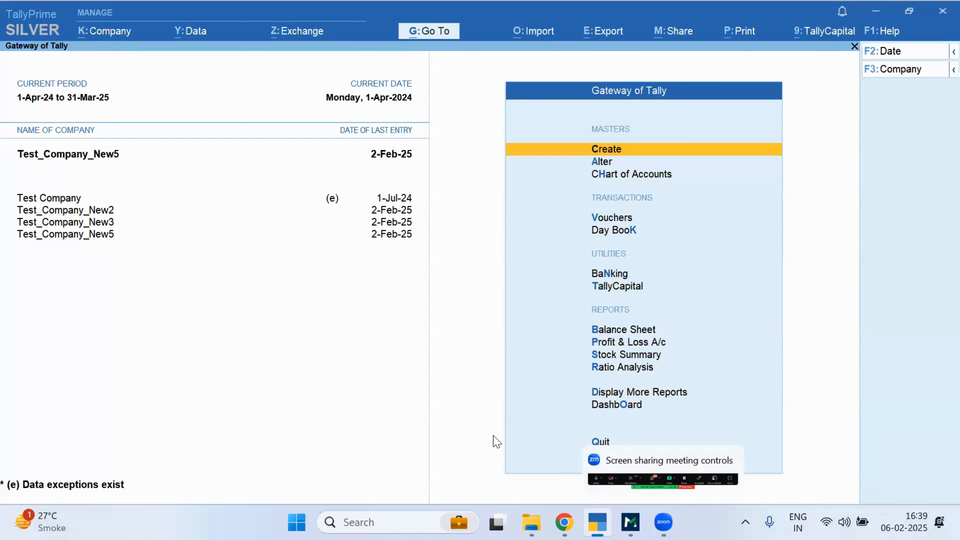
pyautogui.hotkey('alt', 'Tab')
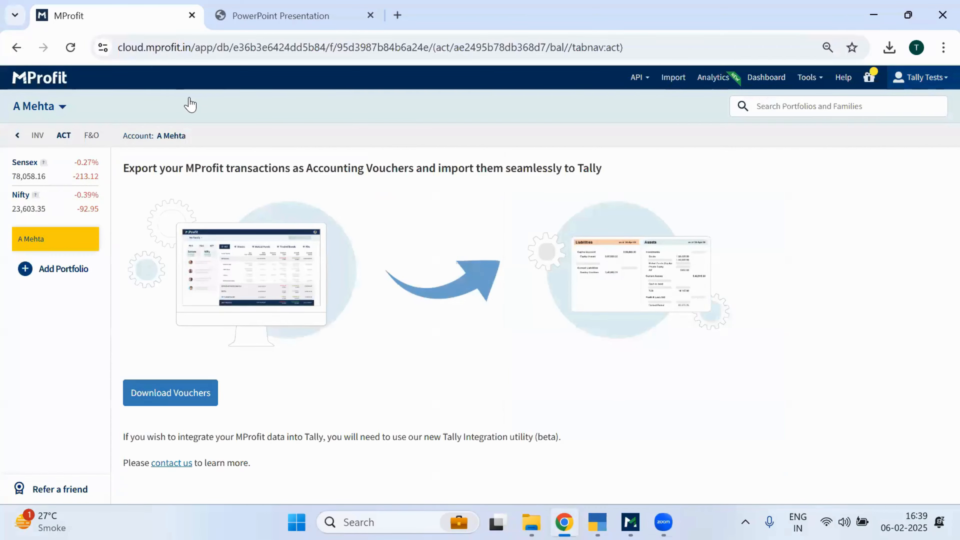
pyautogui.moveTo(631, 522)
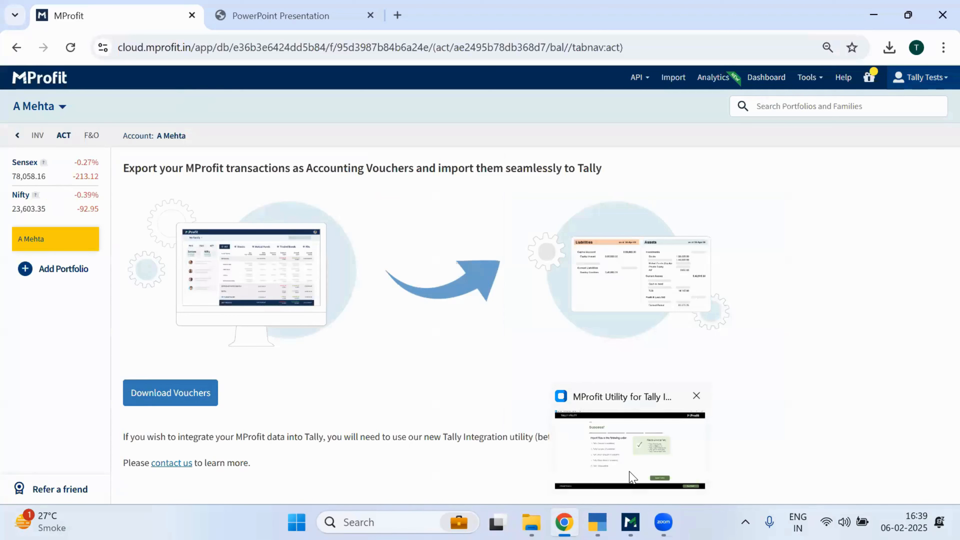
pyautogui.click(632, 478)
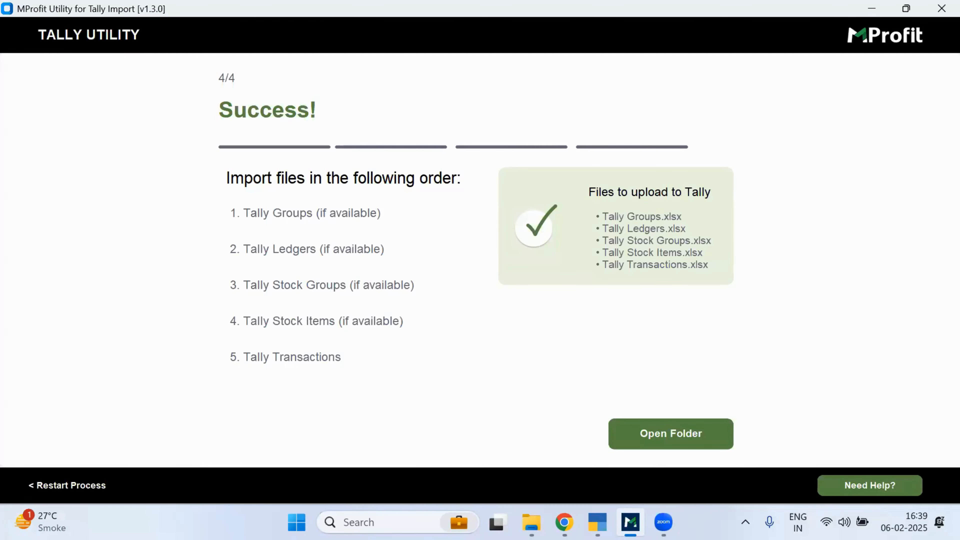
pyautogui.moveTo(598, 522)
pyautogui.click(599, 456)
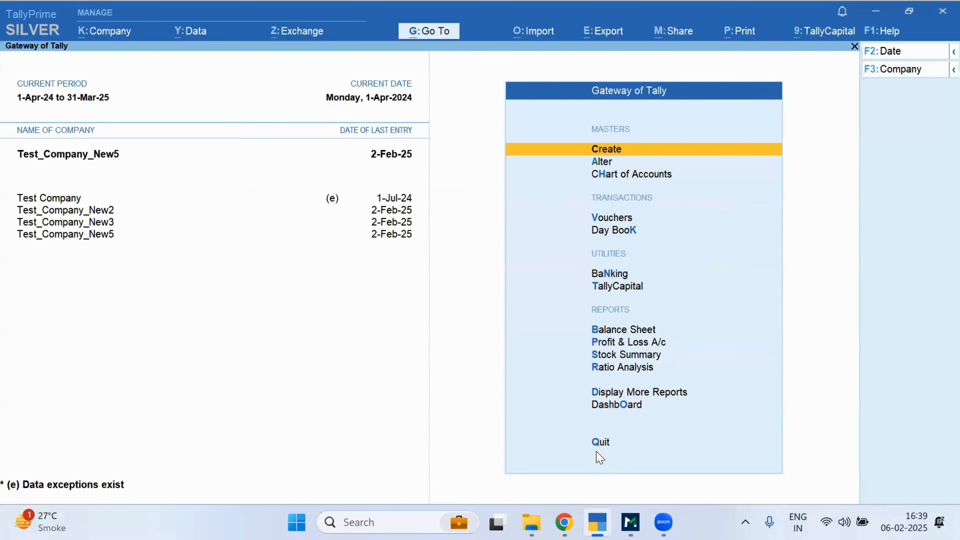
# Step: Open the Inventory Books within Display More Reports
pyautogui.click(597, 452)
pyautogui.click(609, 434)
pyautogui.click(608, 433)
pyautogui.click(654, 393)
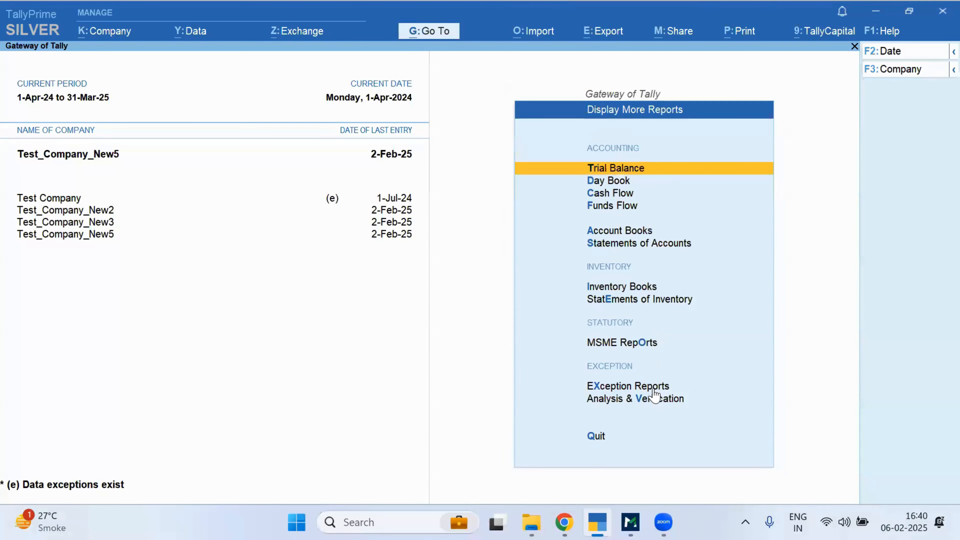
pyautogui.press('Down')
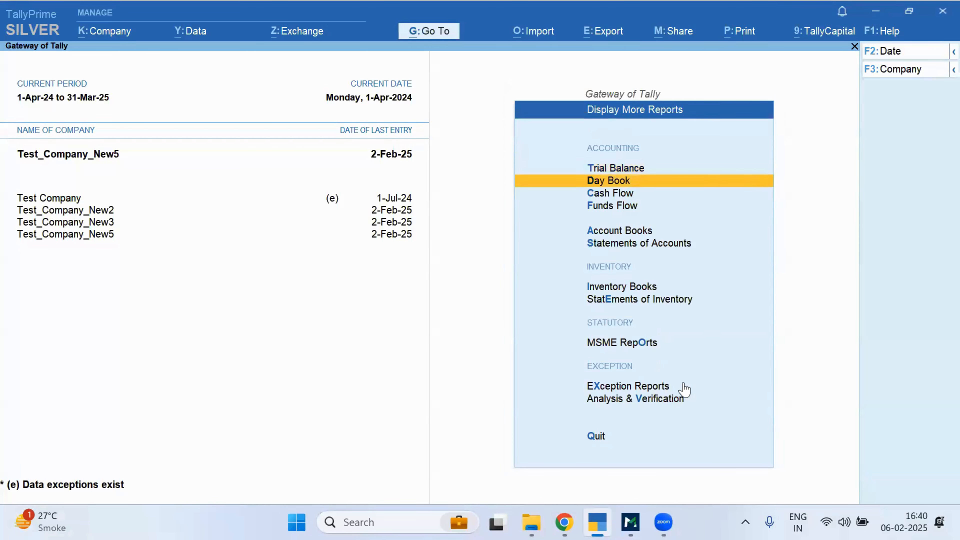
pyautogui.press('Down')
pyautogui.press('Down')
pyautogui.press('Down')
pyautogui.press('Down')
pyautogui.press('Down')
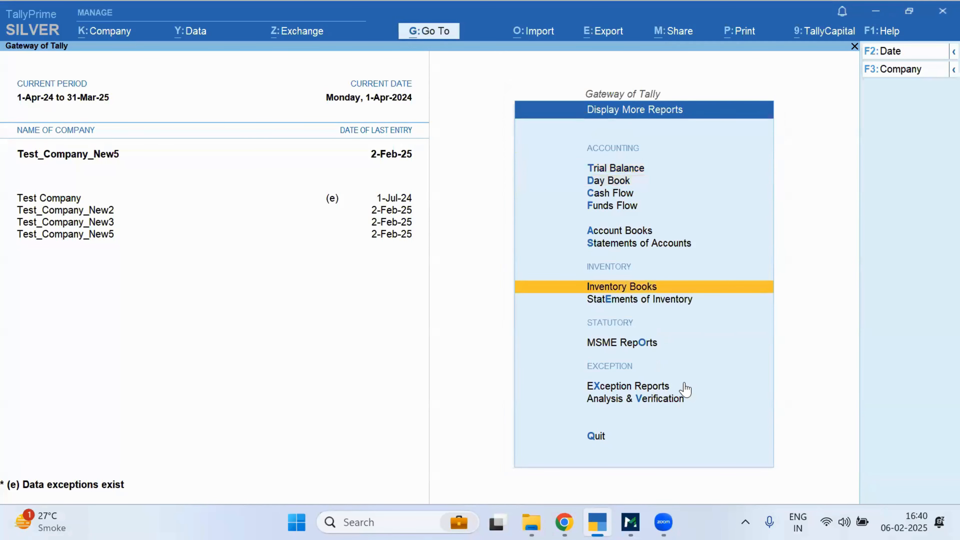
pyautogui.press('Return')
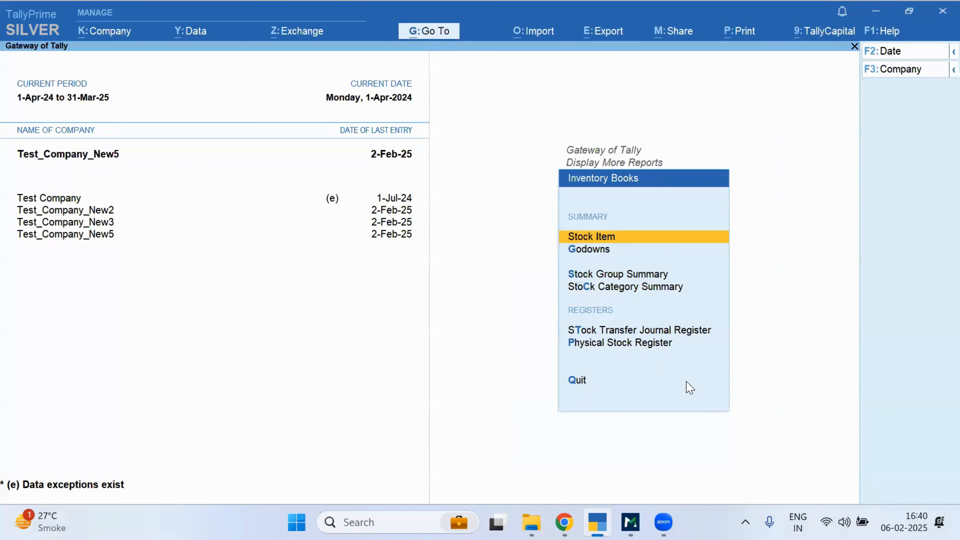
pyautogui.press('Return')
pyautogui.press('Escape')
pyautogui.press('Down')
pyautogui.press('Down')
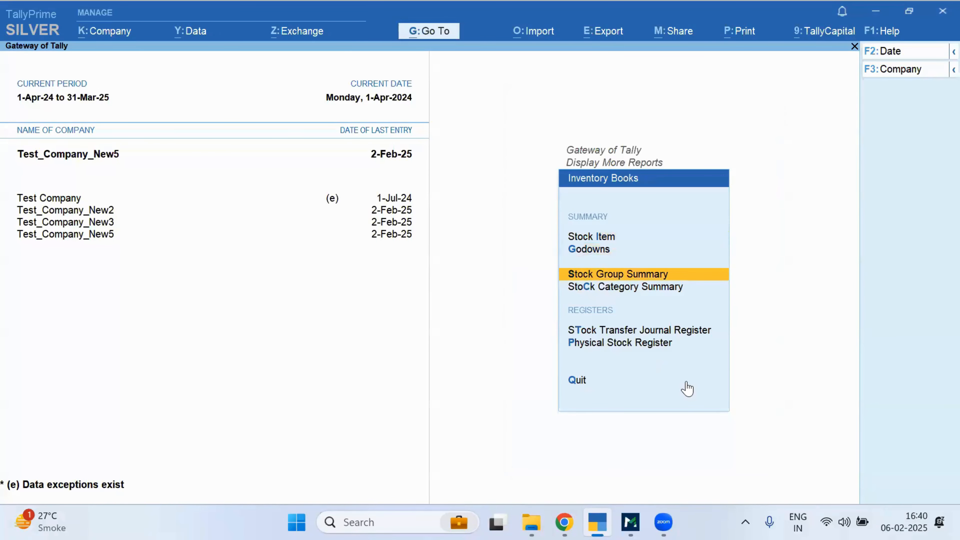
pyautogui.press('Down')
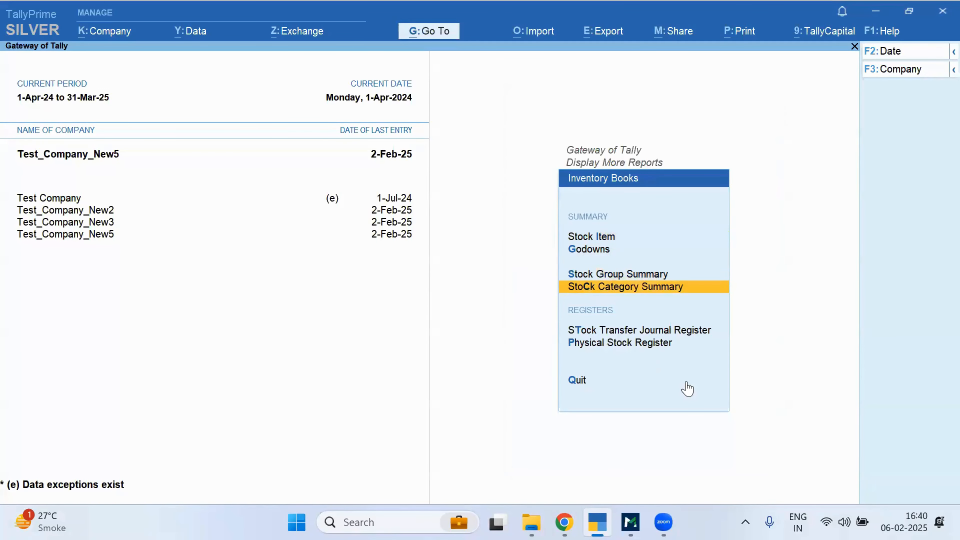
pyautogui.press('Up')
pyautogui.press('Return')
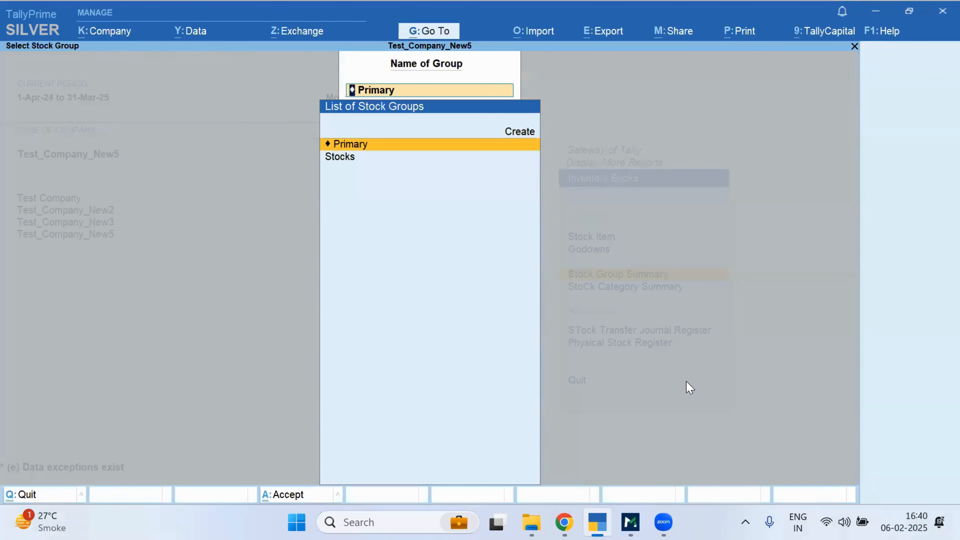
pyautogui.press('Escape')
pyautogui.press('Down')
pyautogui.press('Return')
pyautogui.press('Escape')
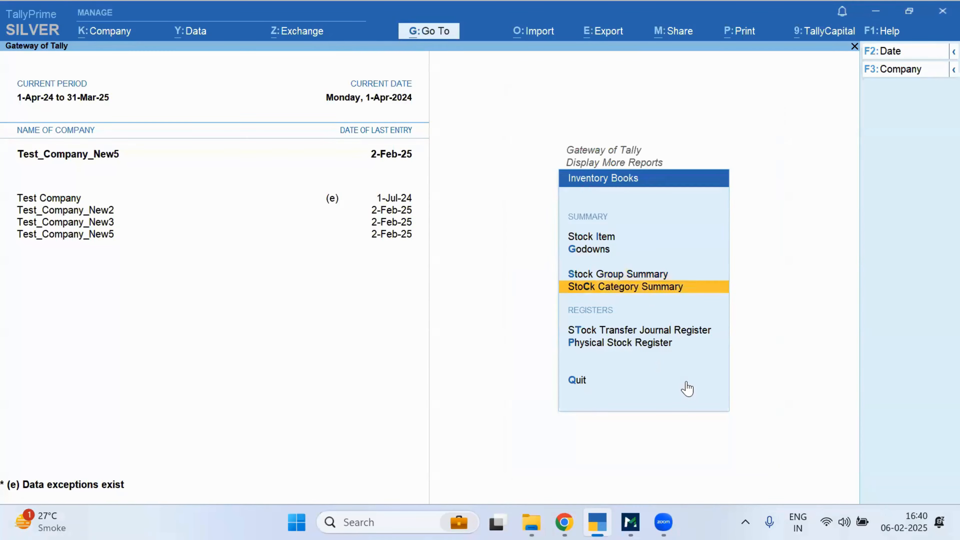
pyautogui.press('Up')
pyautogui.press('Up')
pyautogui.press('Up')
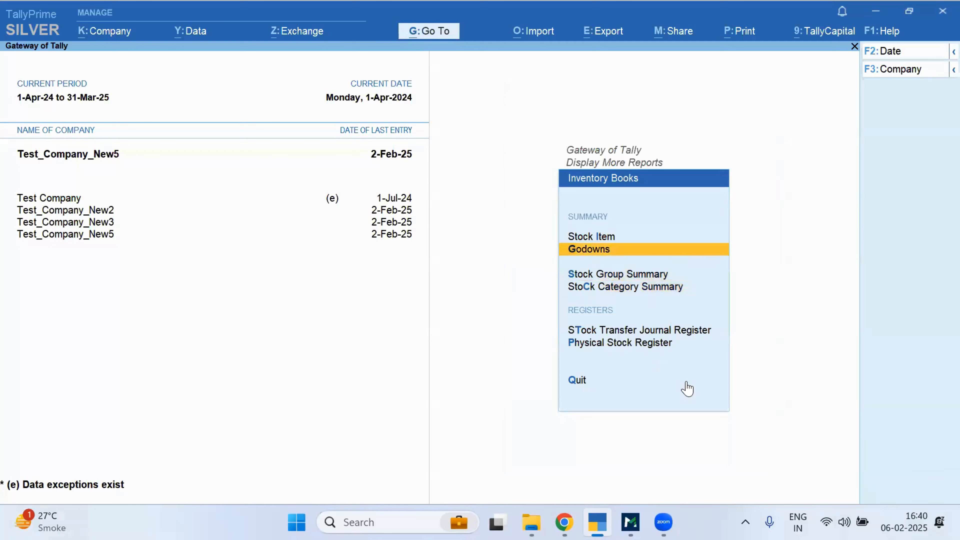
# Step: Leave Inventory Books and open the Stock Query for Reliance Industries from Statements of Inventory
pyautogui.press('Escape')
pyautogui.press('Down')
pyautogui.press('Return')
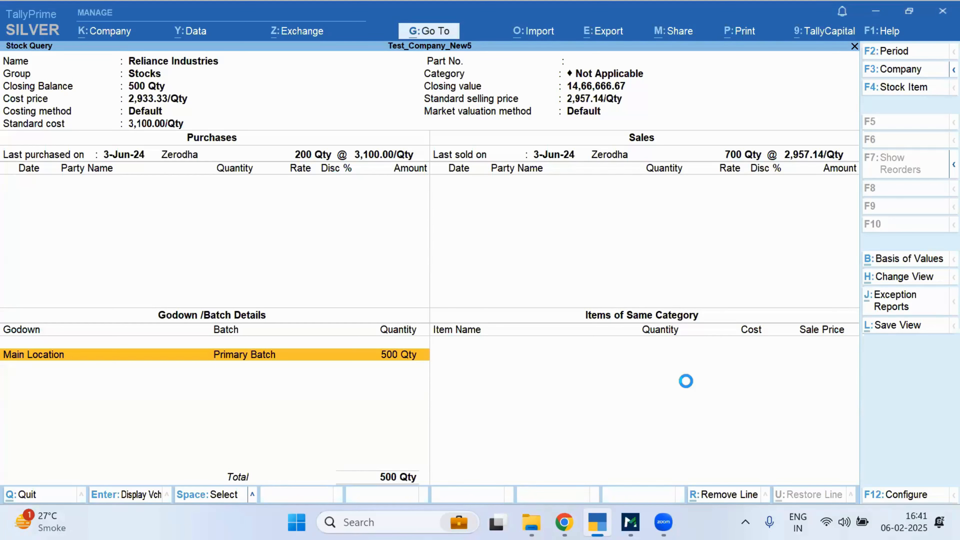
# Step: Close the Reliance Industries Stock Query and back out of the report lists to the Gateway of Tally
pyautogui.press('Escape')
pyautogui.press('Escape')
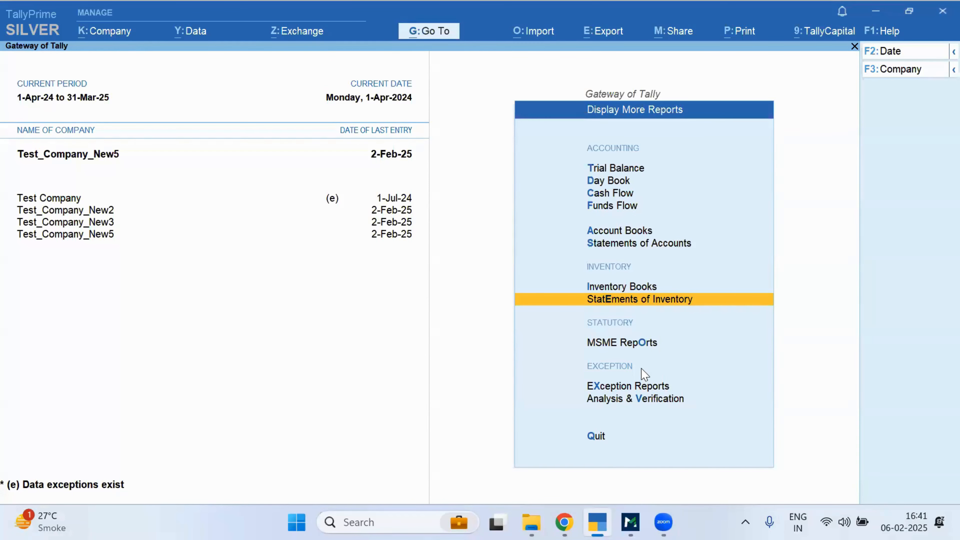
pyautogui.press('Up')
pyautogui.press('Up')
pyautogui.press('Up')
pyautogui.press('Escape')
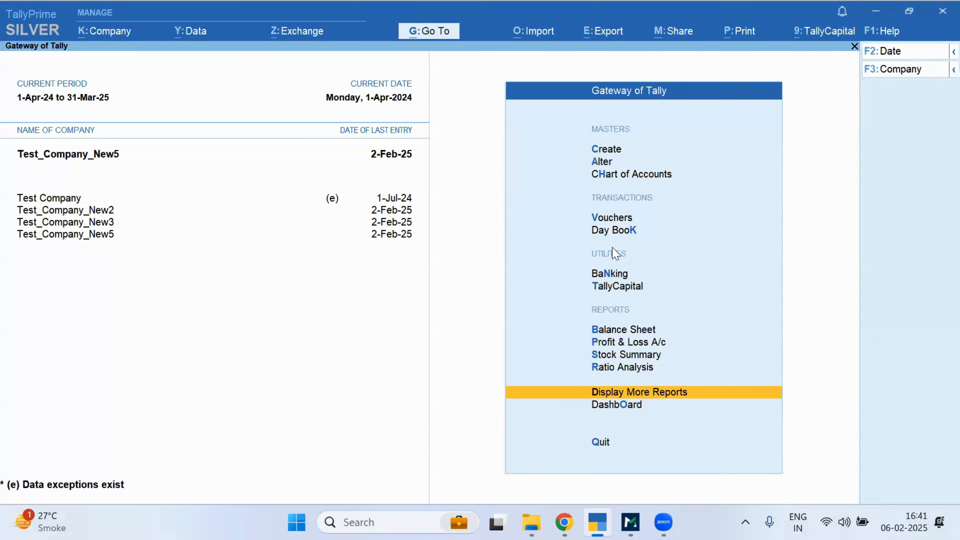
# Step: Open the Balance Sheet of Test_Company_New5
pyautogui.click(446, 34)
pyautogui.click(248, 266)
pyautogui.click(248, 266)
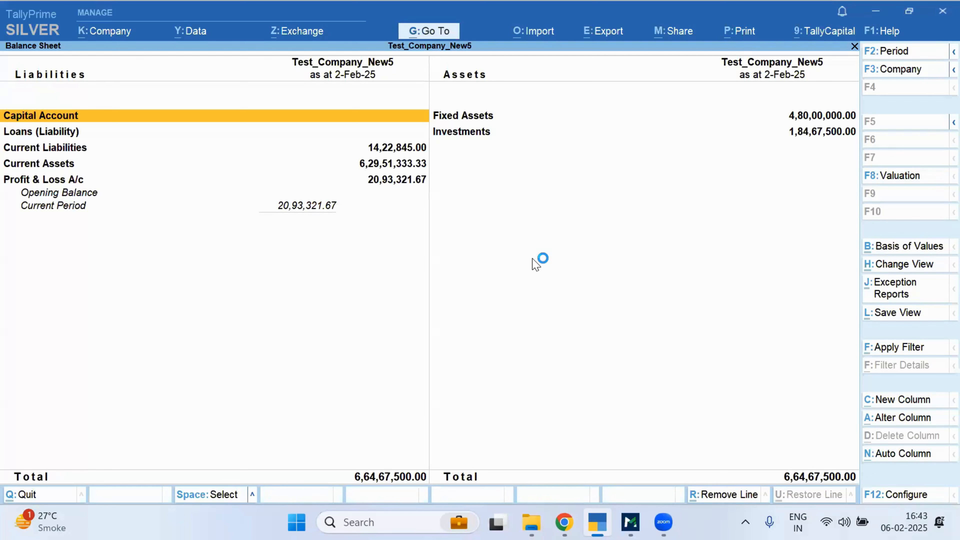
# Step: Switch to MProfit in Chrome and open the Voucher Report options for the accounting vouchers
pyautogui.click(564, 522)
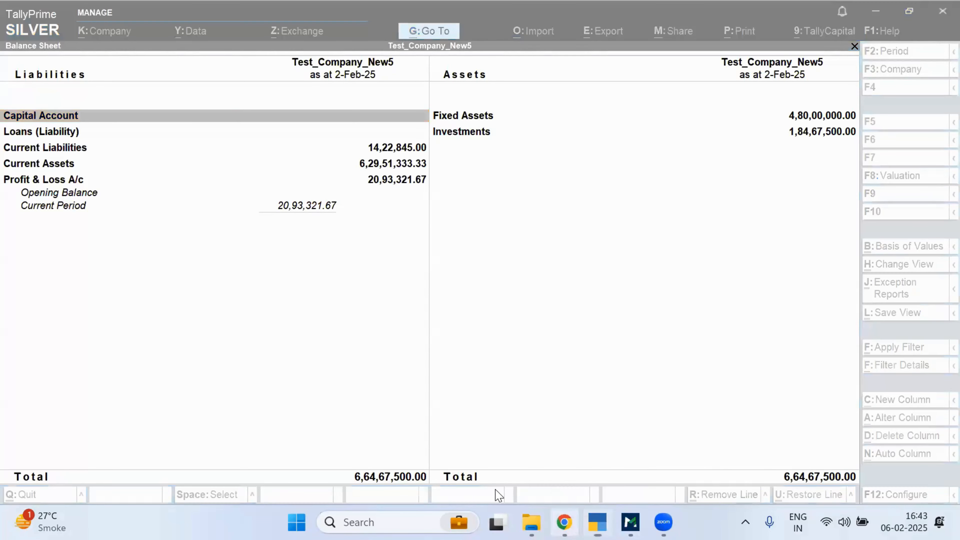
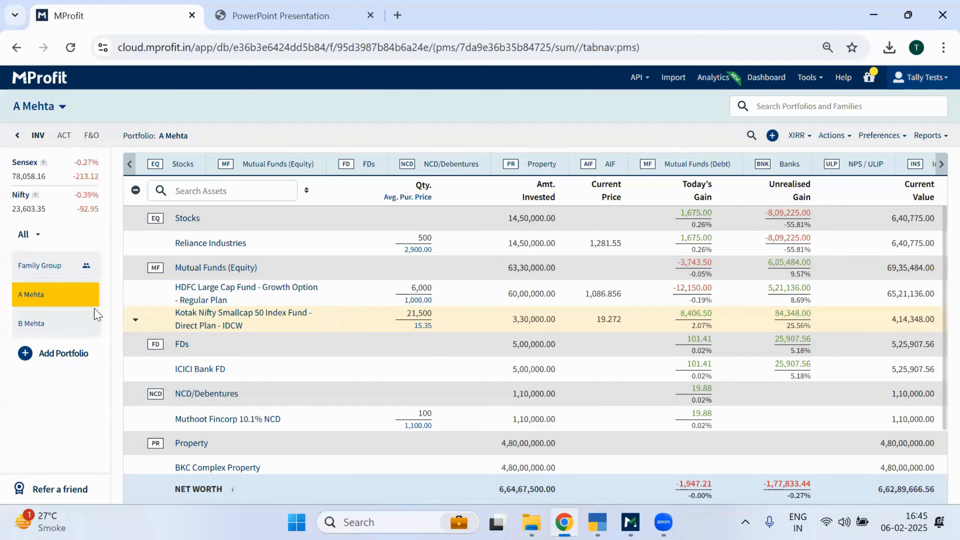
pyautogui.click(64, 135)
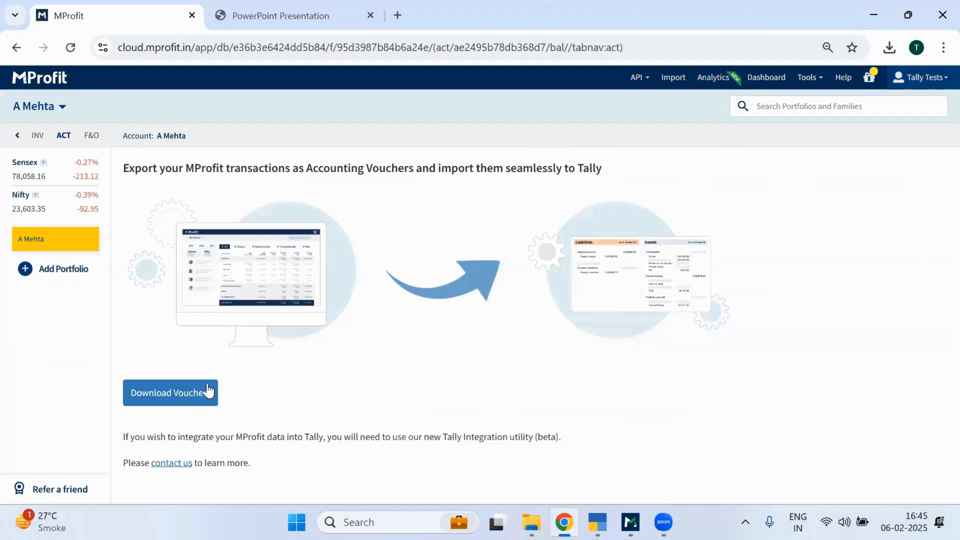
pyautogui.click(193, 390)
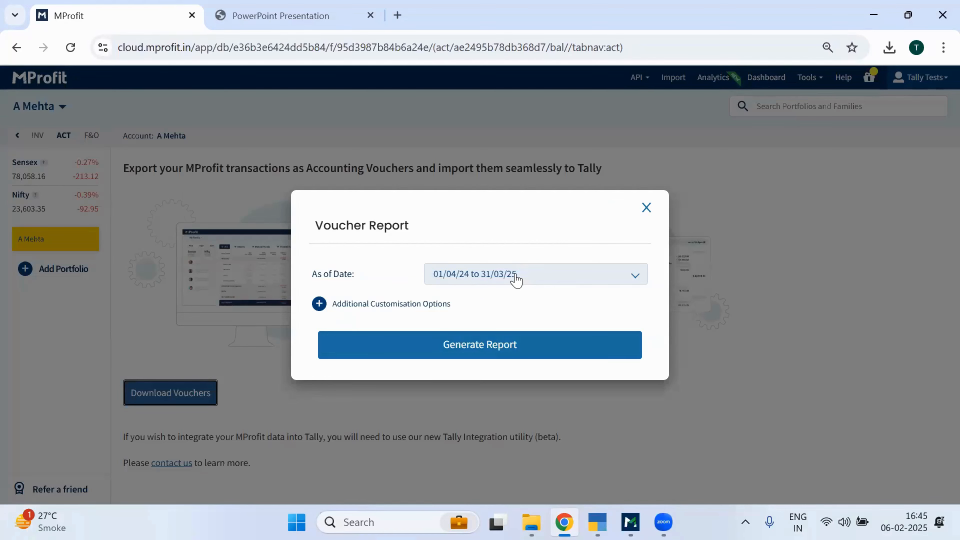
# Step: Try a custom Voucher Report period starting 01/06/2024, and close the dialog without generating the report
pyautogui.click(610, 281)
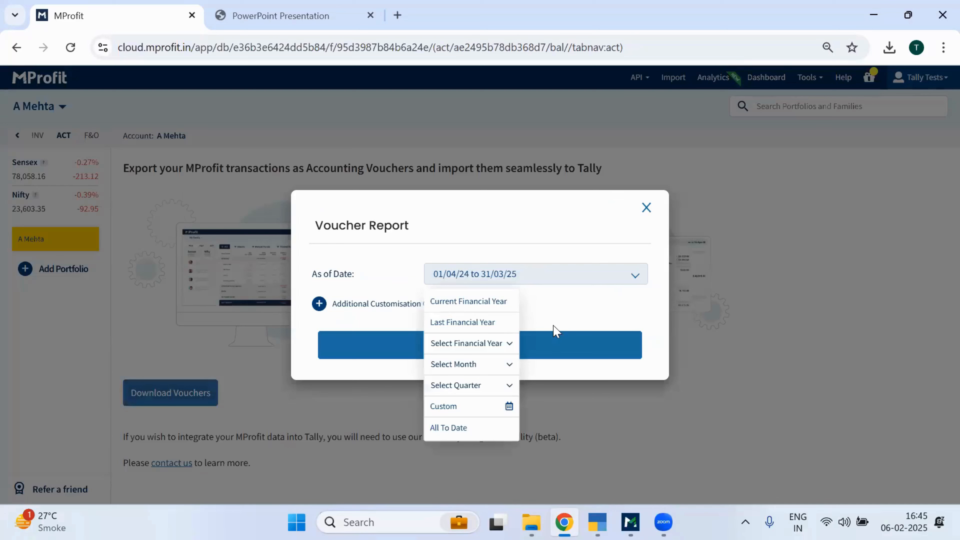
pyautogui.click(488, 414)
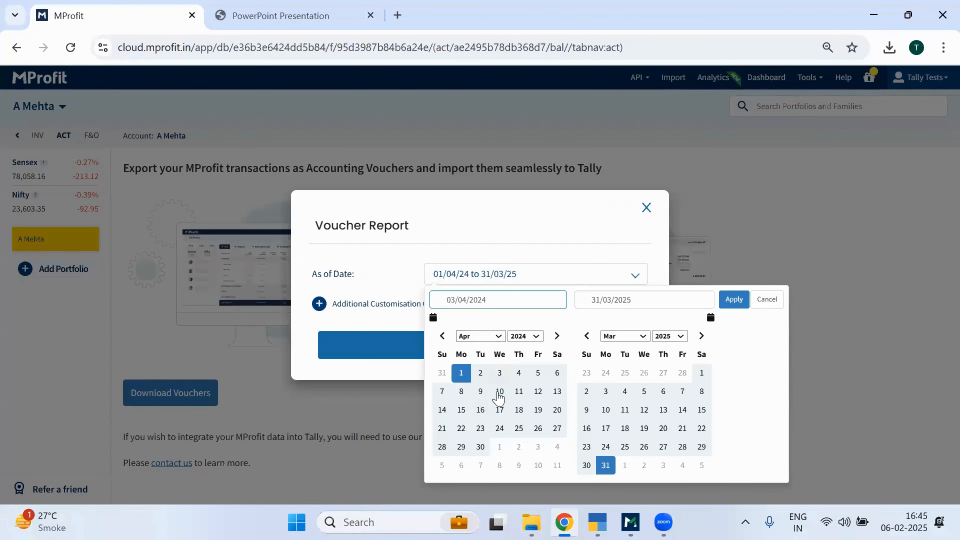
pyautogui.click(511, 339)
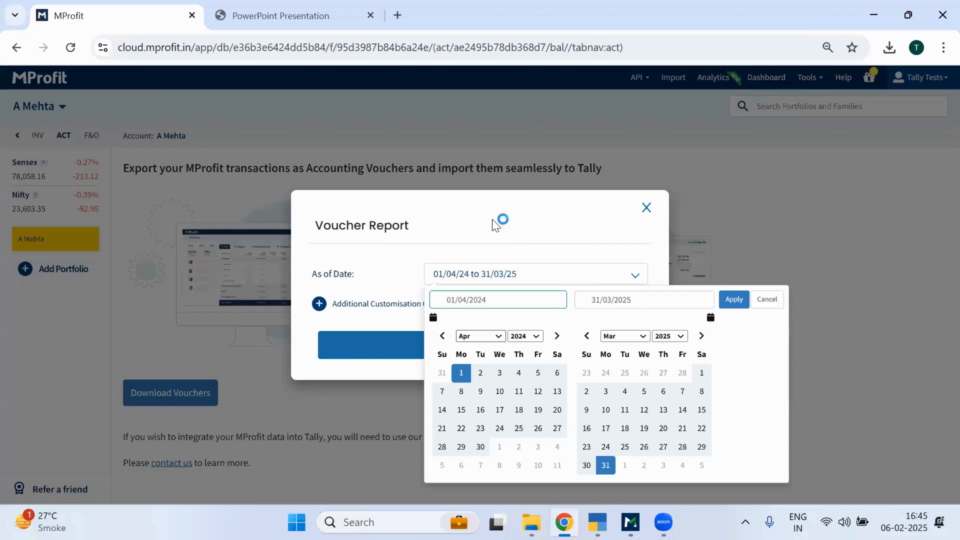
pyautogui.click(493, 212)
pyautogui.click(557, 373)
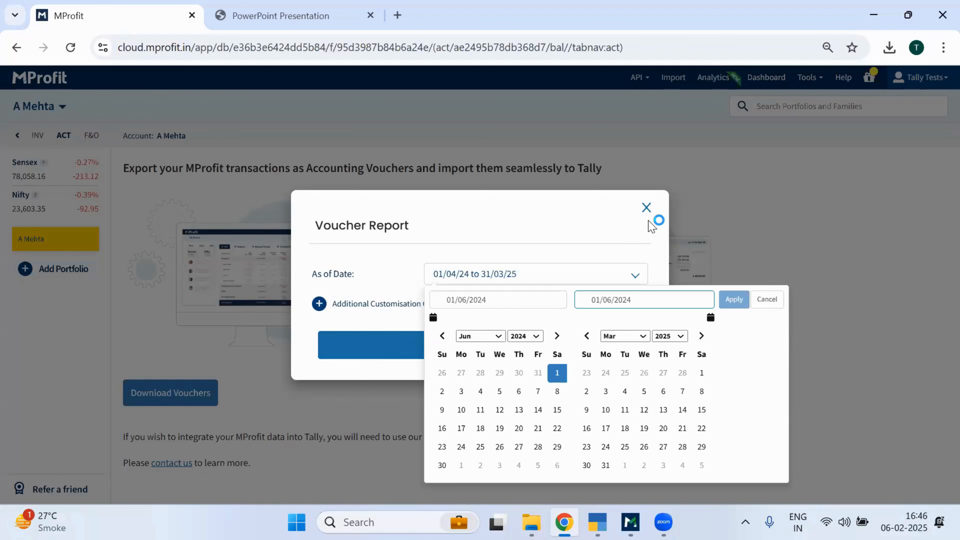
pyautogui.click(648, 212)
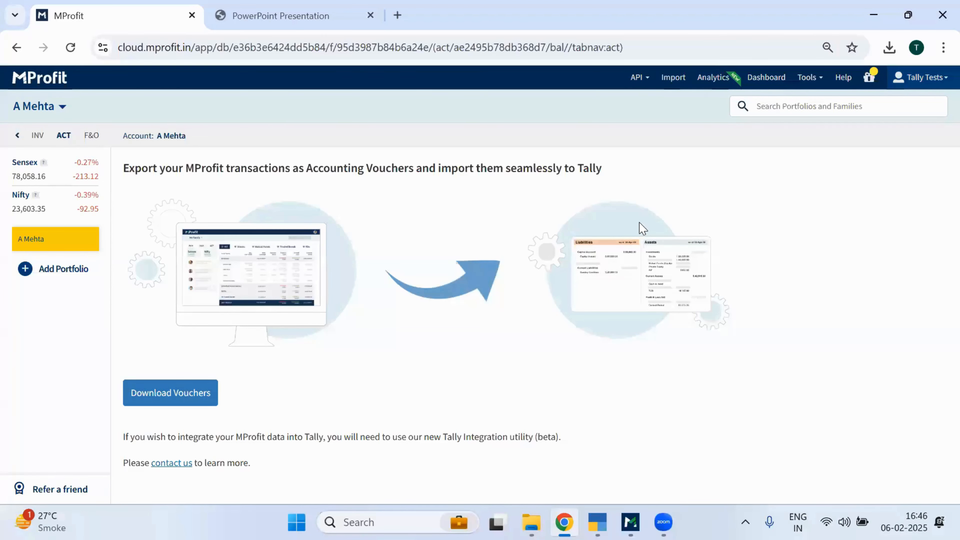
# Step: Review the restart confirmation in MProfit Utility for Tally Import, dismiss it, and return to MProfit in Chrome
pyautogui.click(631, 522)
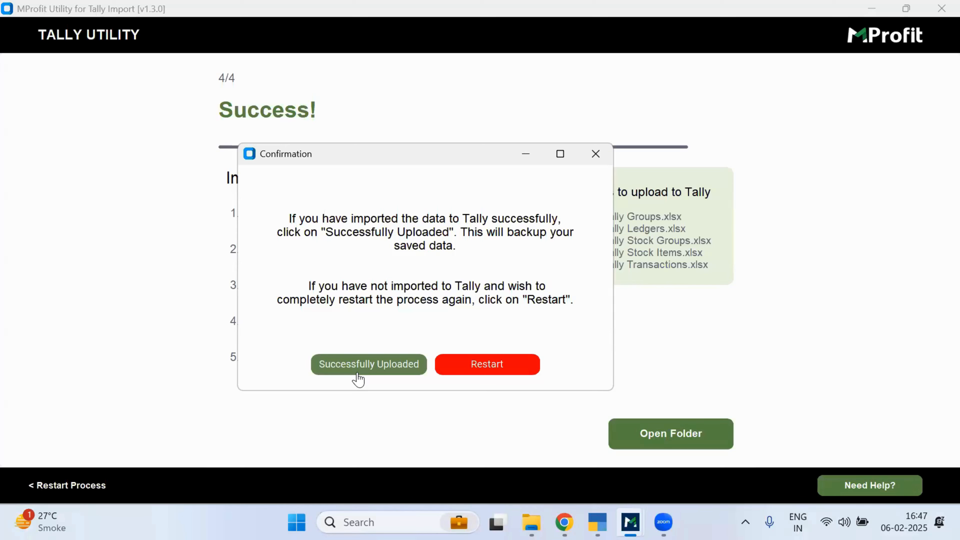
pyautogui.click(597, 161)
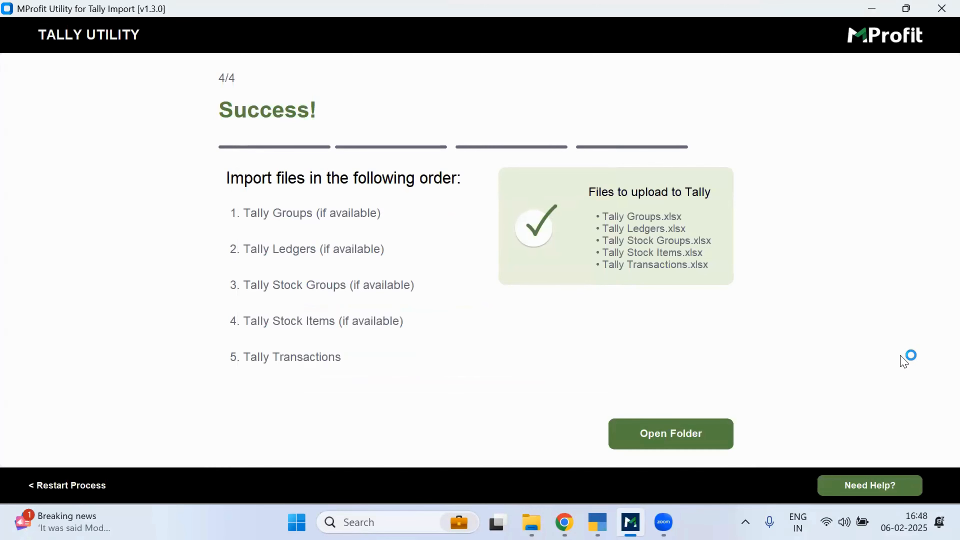
pyautogui.click(533, 452)
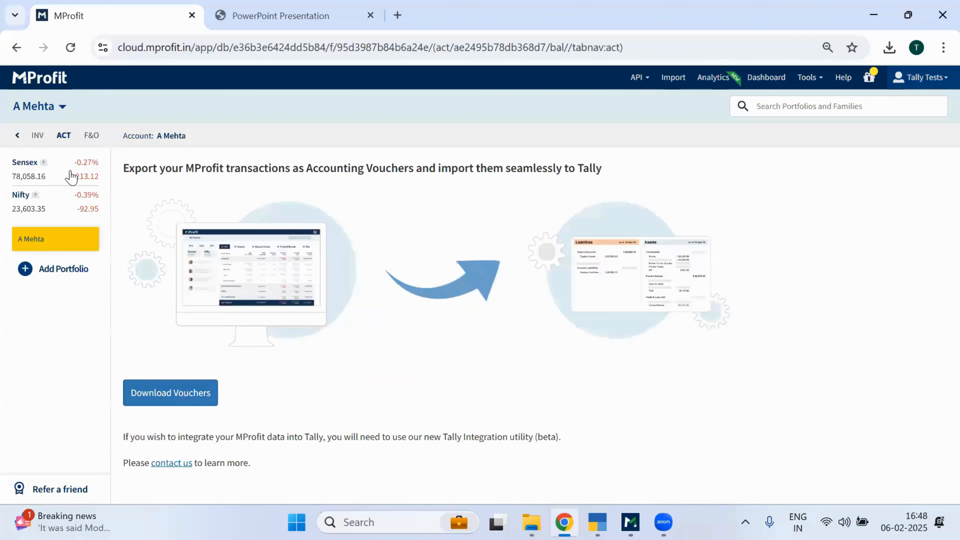
# Step: Open the Reliance Industries purchase contract note dated 04/04/2024 from the investment portfolio
pyautogui.click(37, 135)
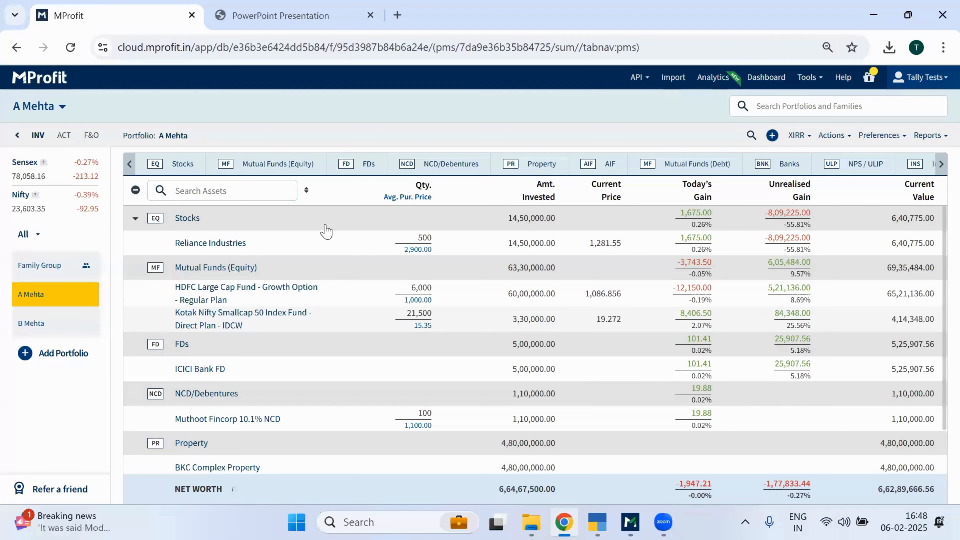
pyautogui.click(252, 243)
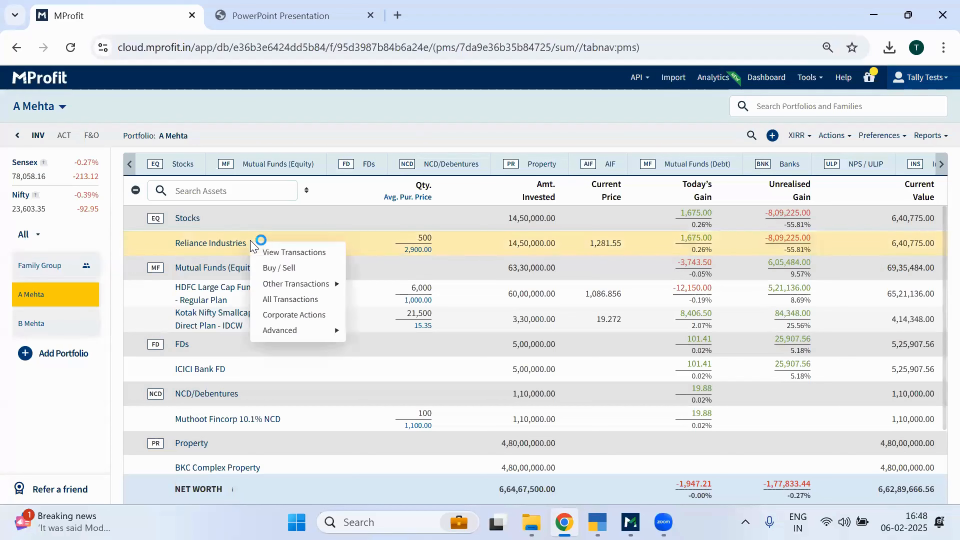
pyautogui.moveTo(325, 330)
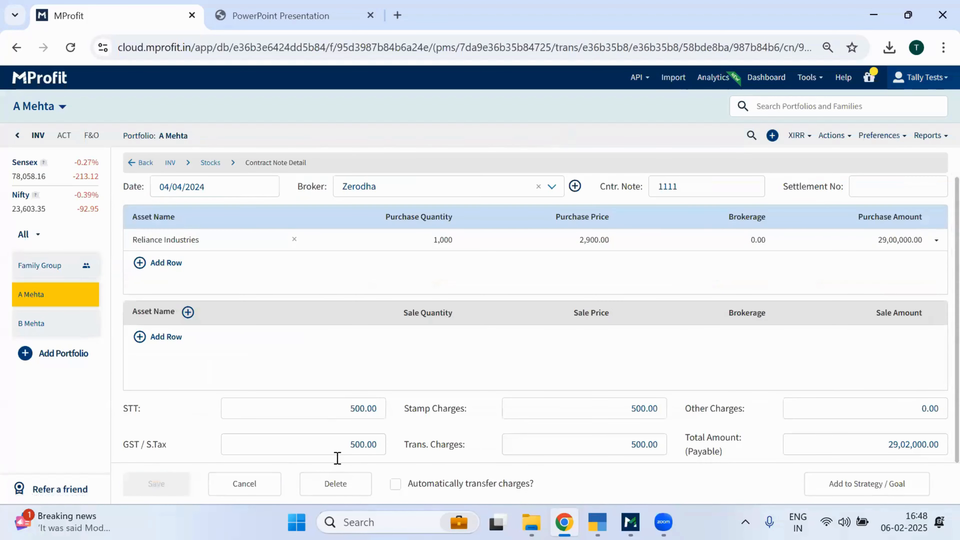
# Step: Check the STT, GST, stamp and transaction charges on the contract note, and go back to the portfolio without saving
pyautogui.click(330, 416)
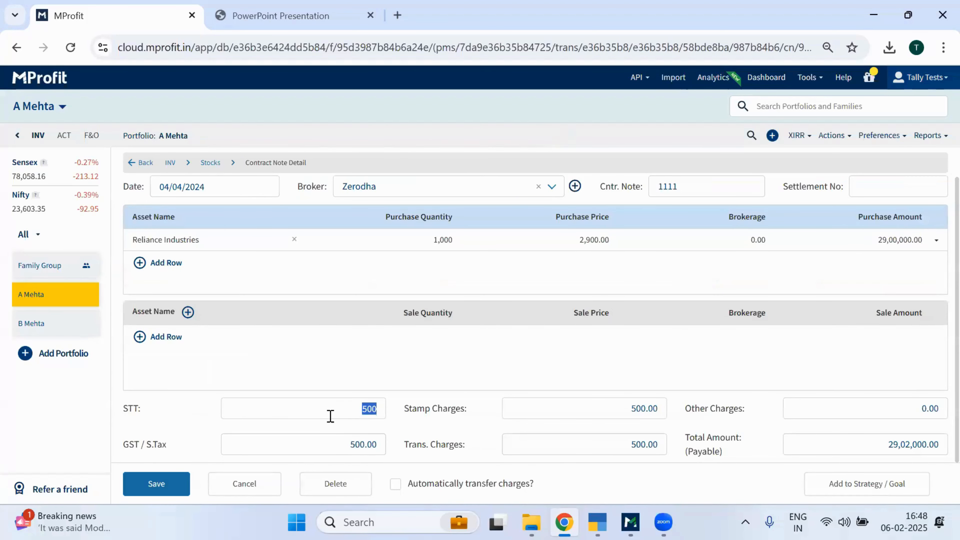
pyautogui.click(333, 445)
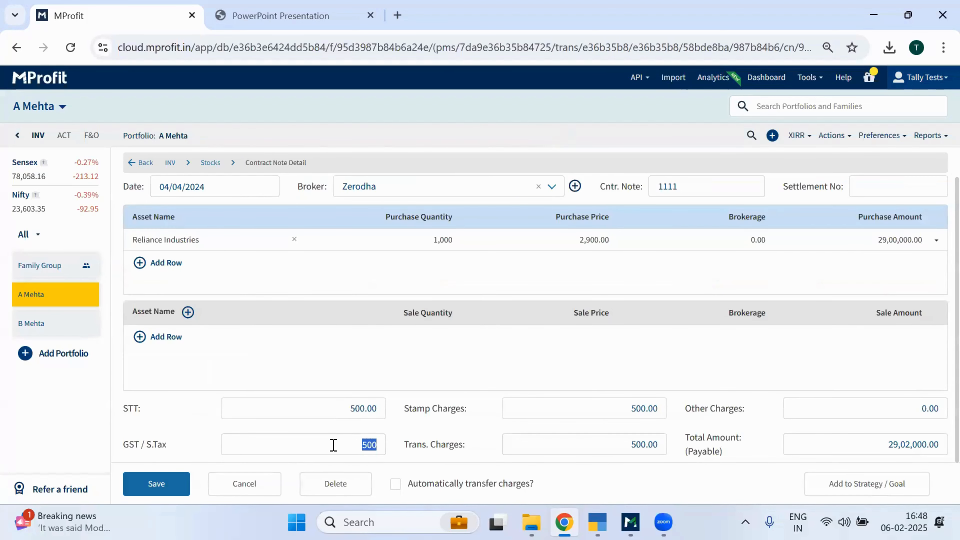
pyautogui.click(598, 411)
pyautogui.click(608, 440)
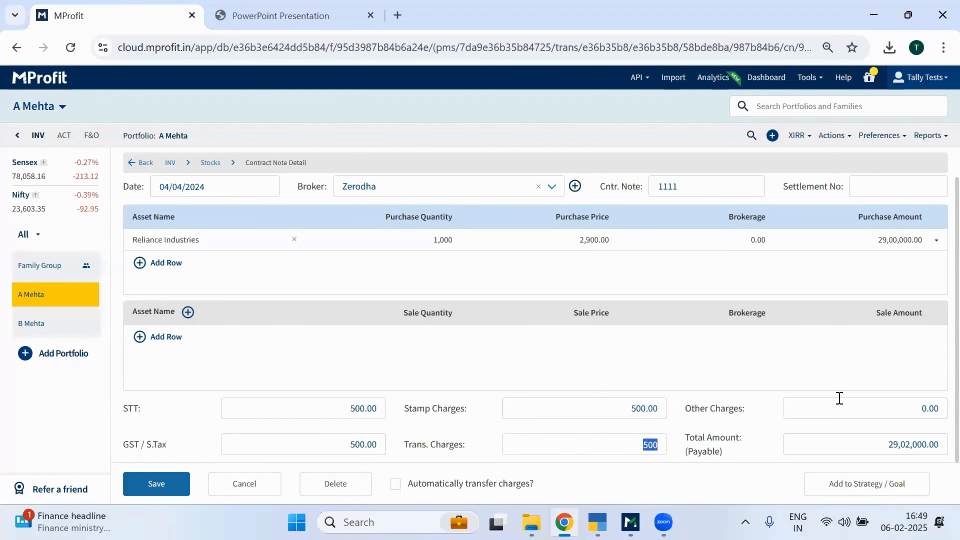
pyautogui.click(129, 162)
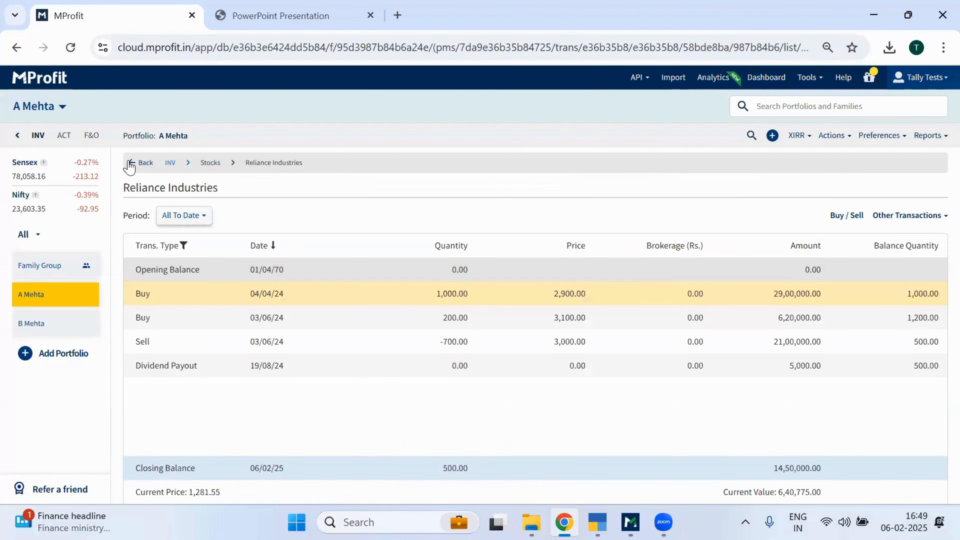
pyautogui.click(131, 163)
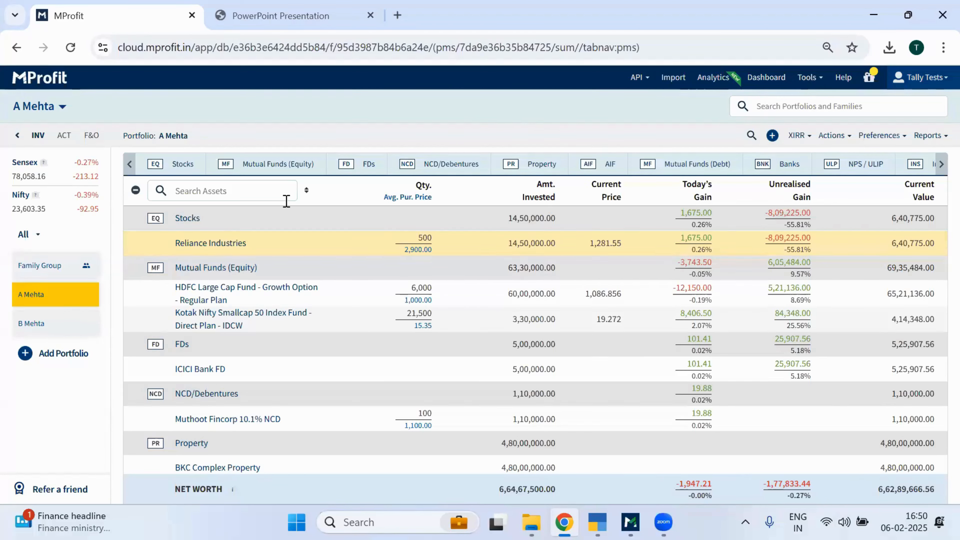
# Step: Review the Transfer Contract Note Charges options for the portfolio and cancel them
pyautogui.click(233, 244)
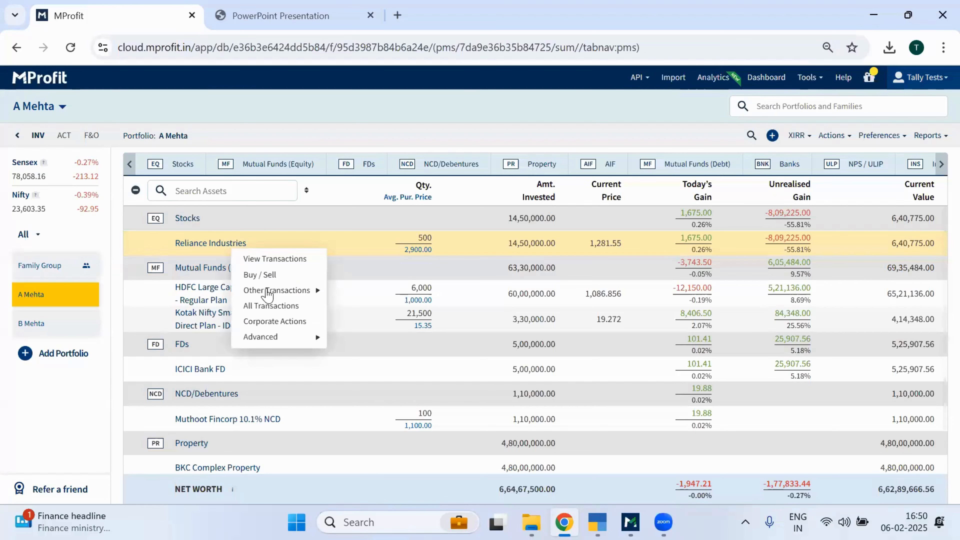
pyautogui.moveTo(280, 335)
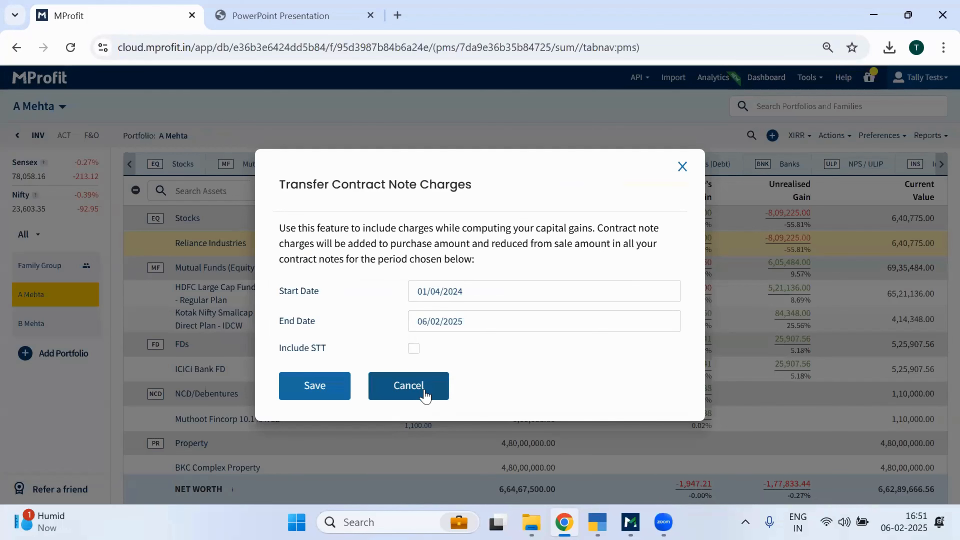
pyautogui.click(423, 394)
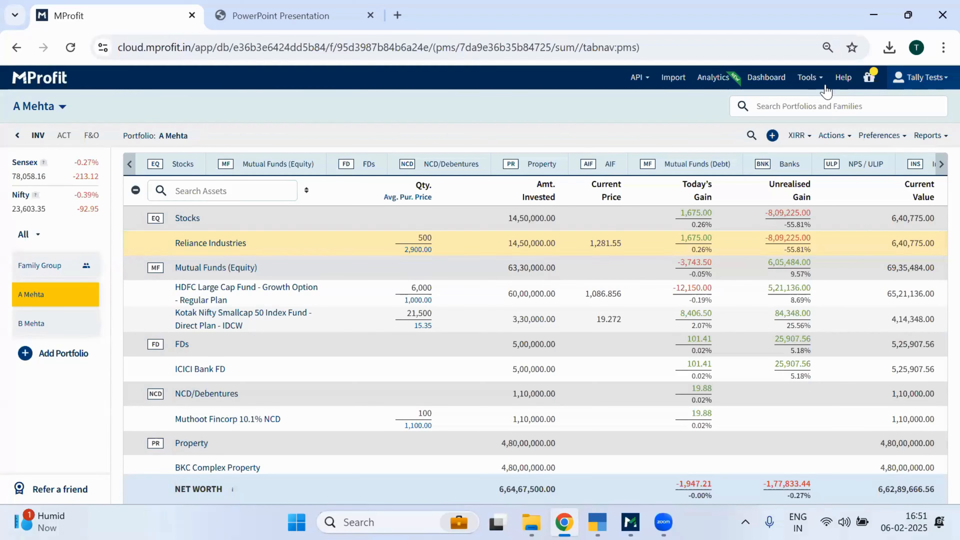
# Step: Try enabling automatic contract note charge transfer, including STT, for INV non-trading and trading portfolios, and cancel the settings
pyautogui.click(815, 84)
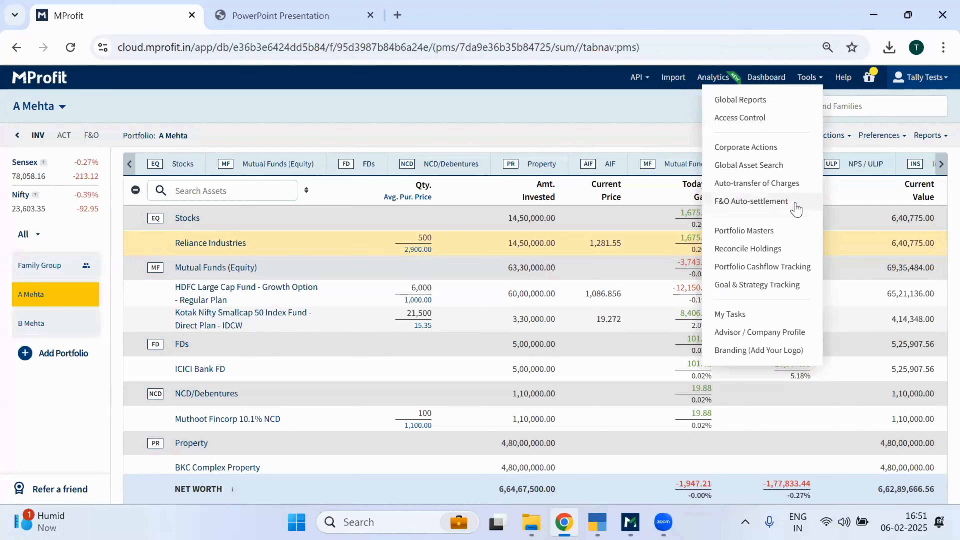
pyautogui.click(796, 189)
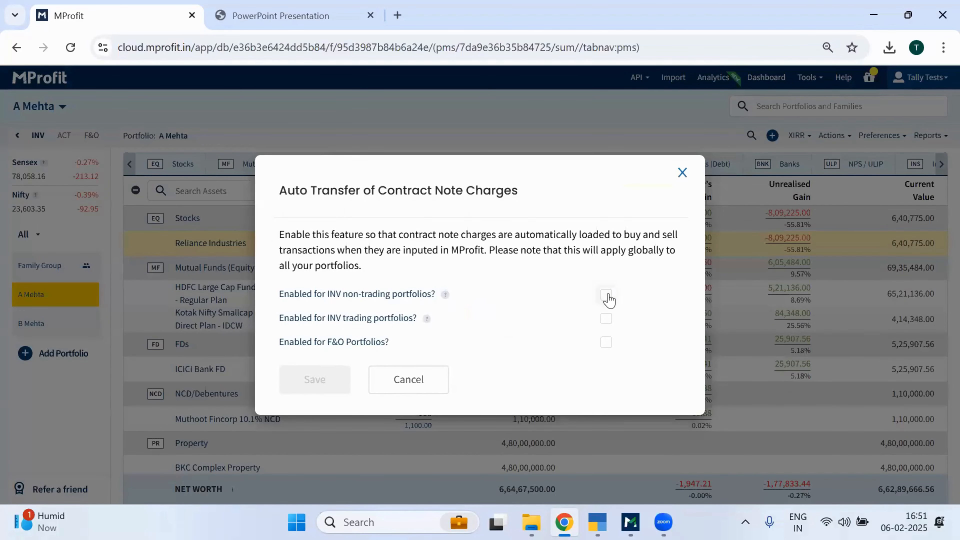
pyautogui.click(607, 295)
pyautogui.click(606, 307)
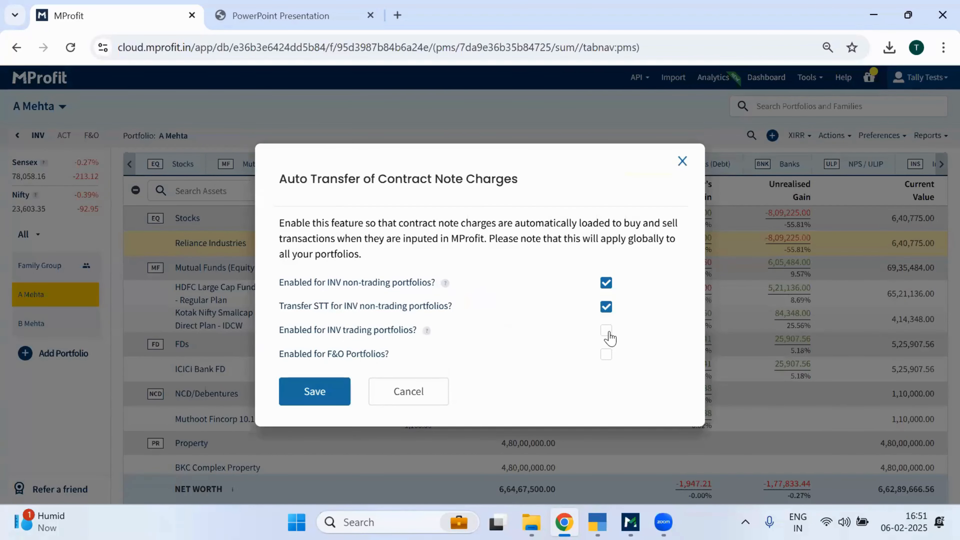
pyautogui.click(607, 331)
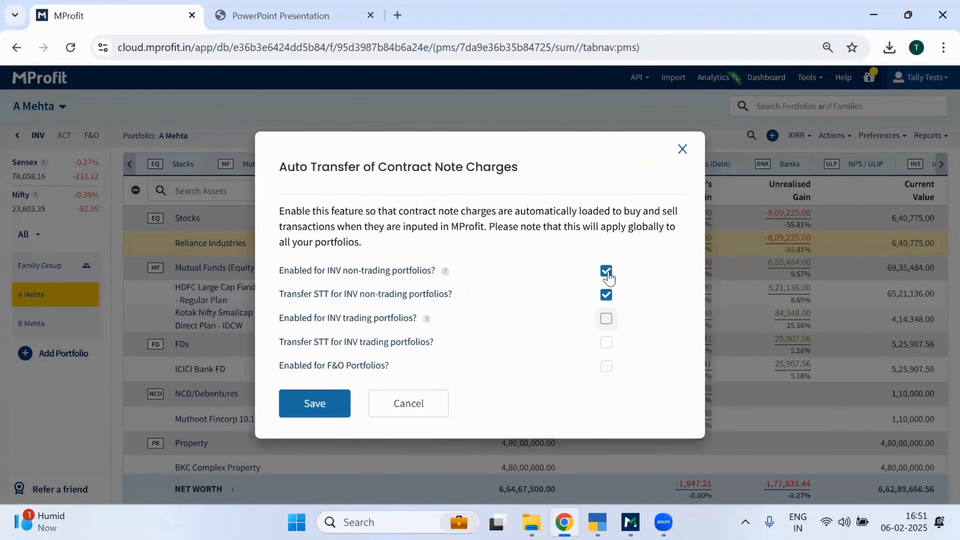
pyautogui.click(607, 344)
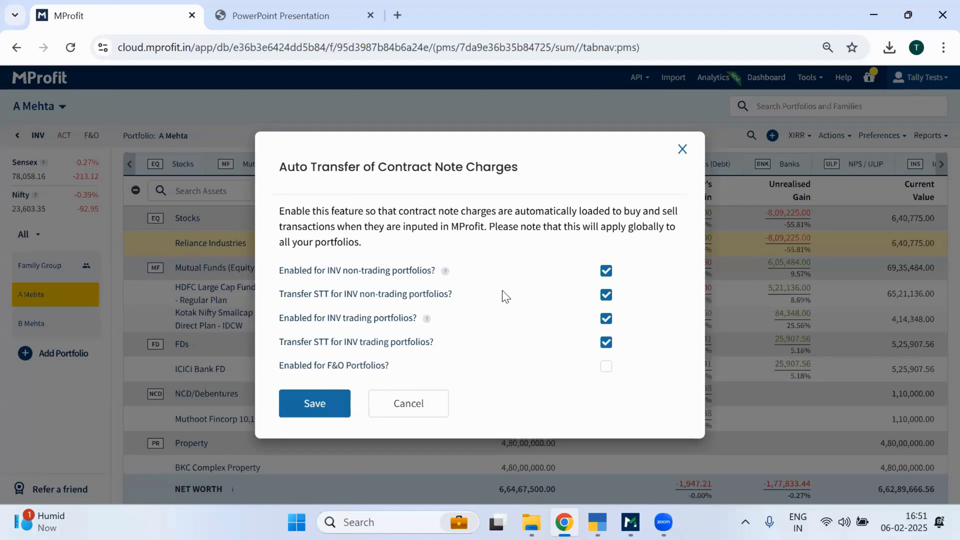
pyautogui.click(417, 404)
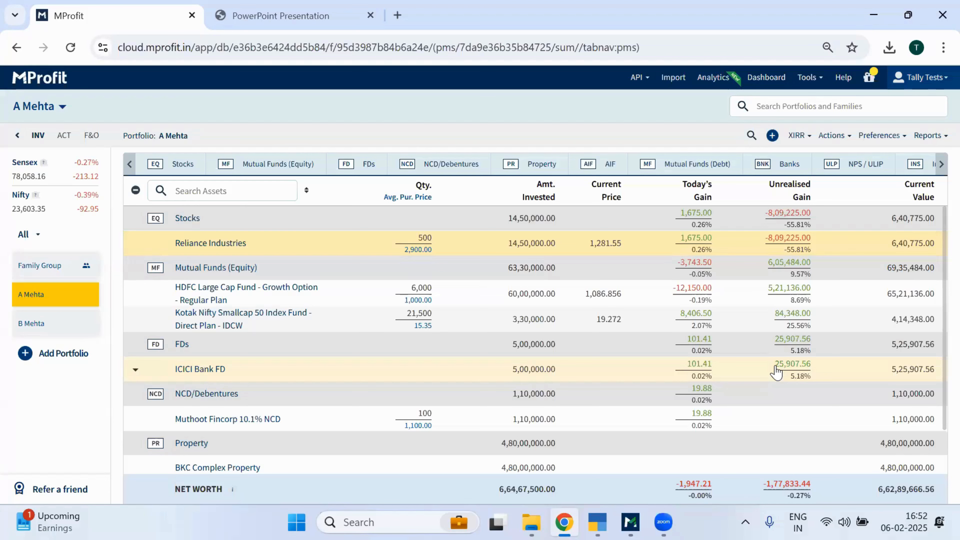
# Step: Open the Edit Account settings of the portfolio's accounting account to check its linked portfolios and income payout option
pyautogui.click(63, 136)
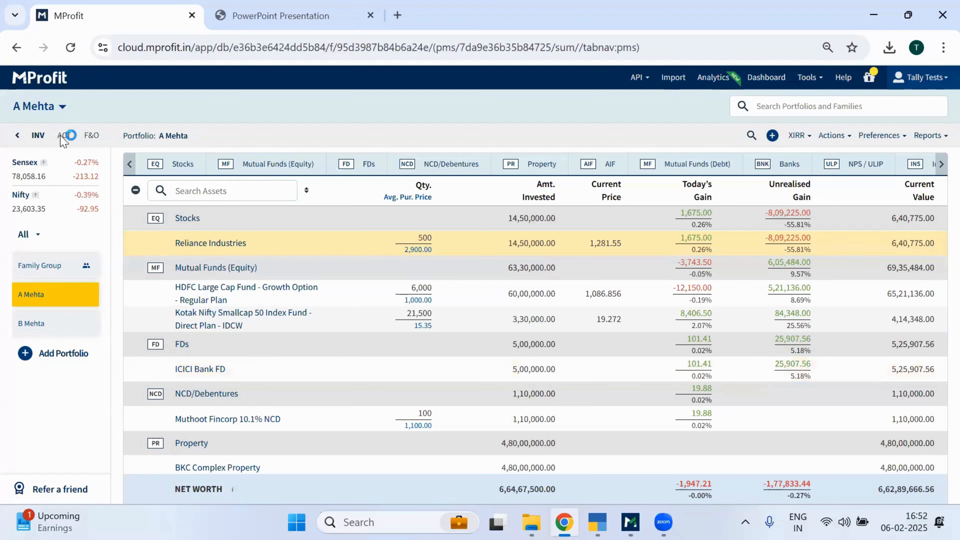
pyautogui.click(64, 135)
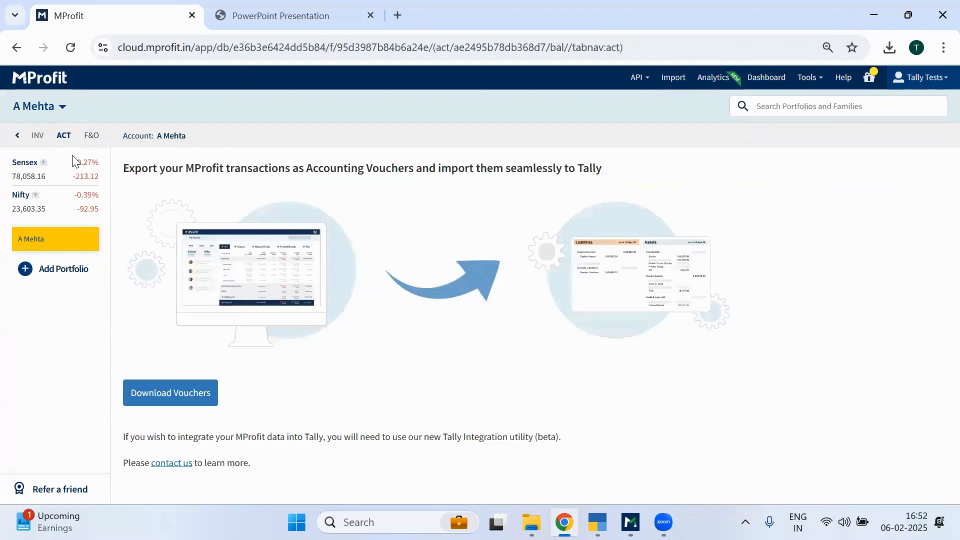
pyautogui.click(65, 245)
pyautogui.click(93, 249)
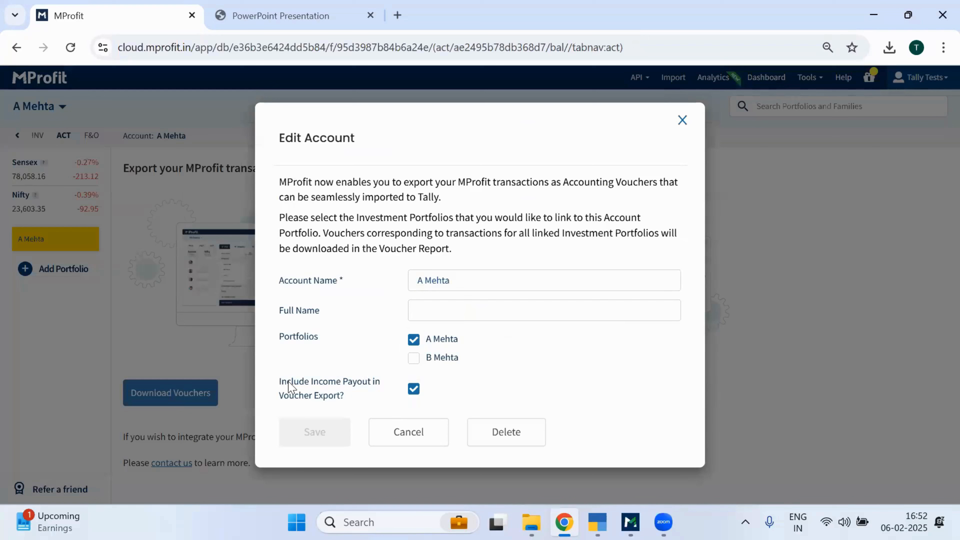
# Step: Review the option for including income payout in voucher export, cancel the Edit Account settings, and return to the investment portfolio
pyautogui.tripleClick(590, 401)
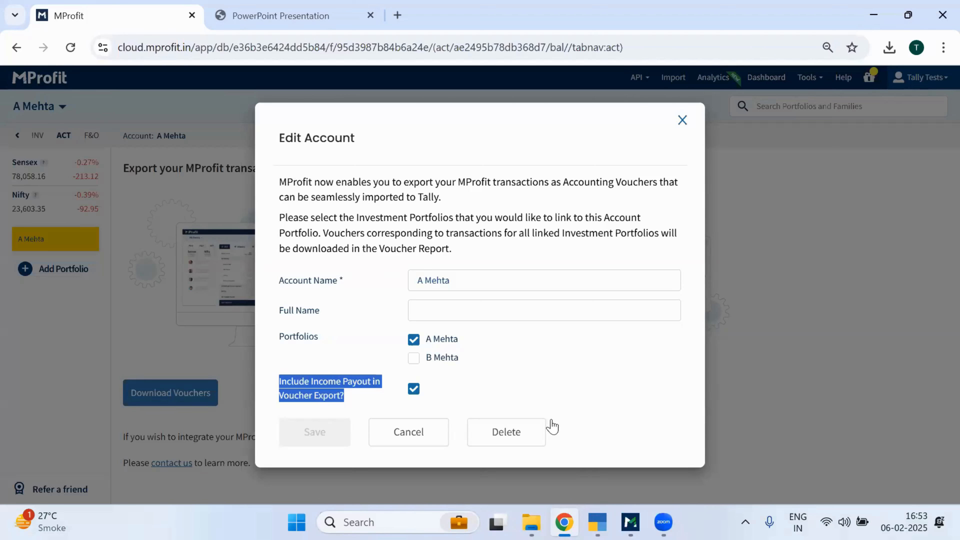
pyautogui.click(434, 450)
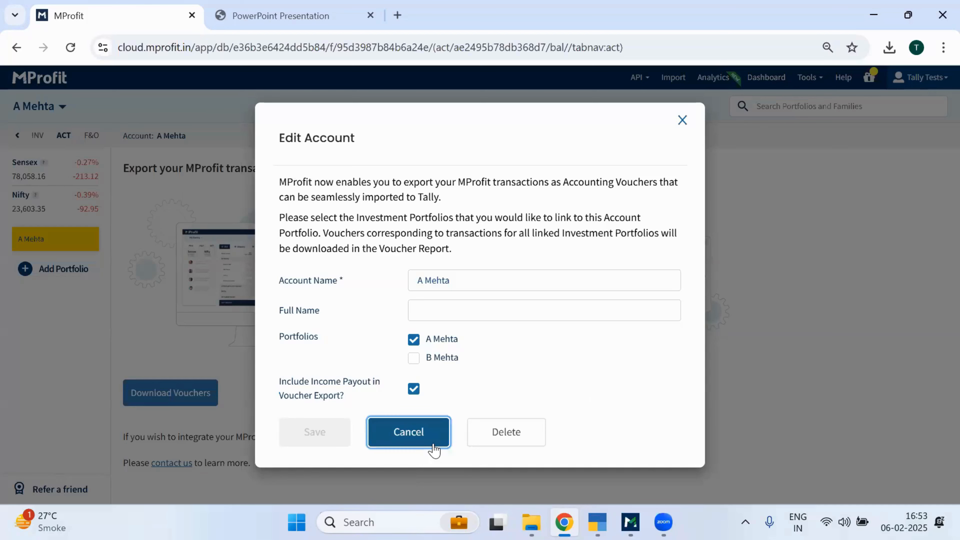
pyautogui.click(434, 450)
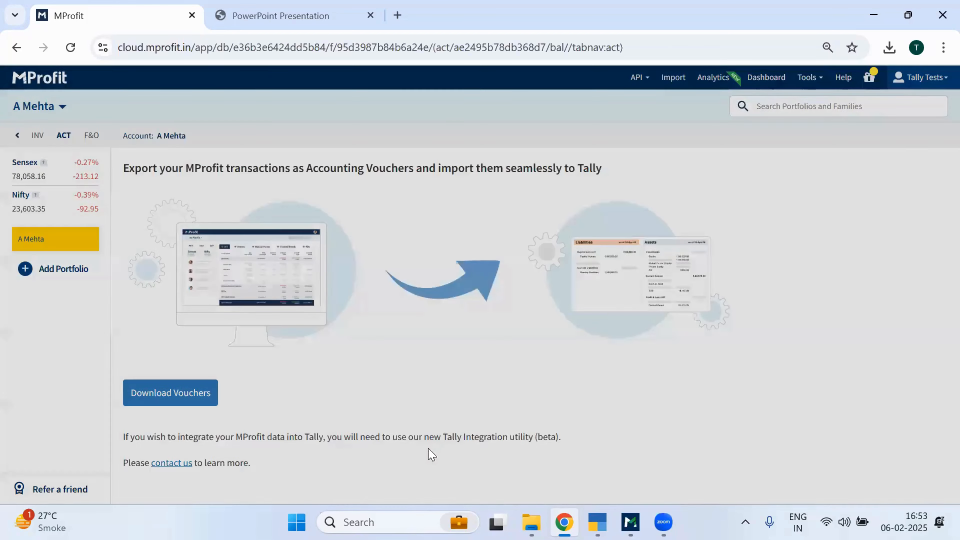
pyautogui.click(37, 137)
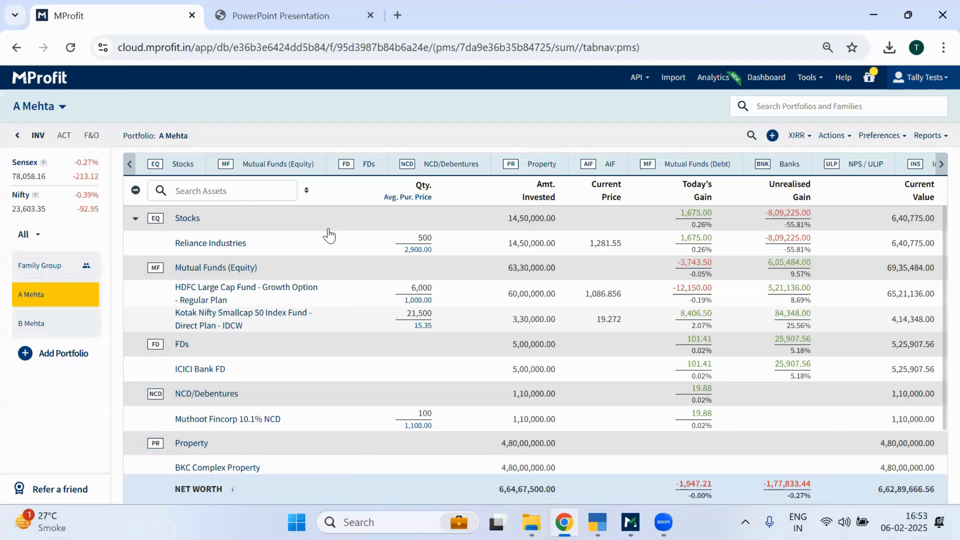
# Step: Switch to the MProfit Utility for Tally Import, restart the process, and mark the Tally data as successfully uploaded
pyautogui.moveTo(533, 524)
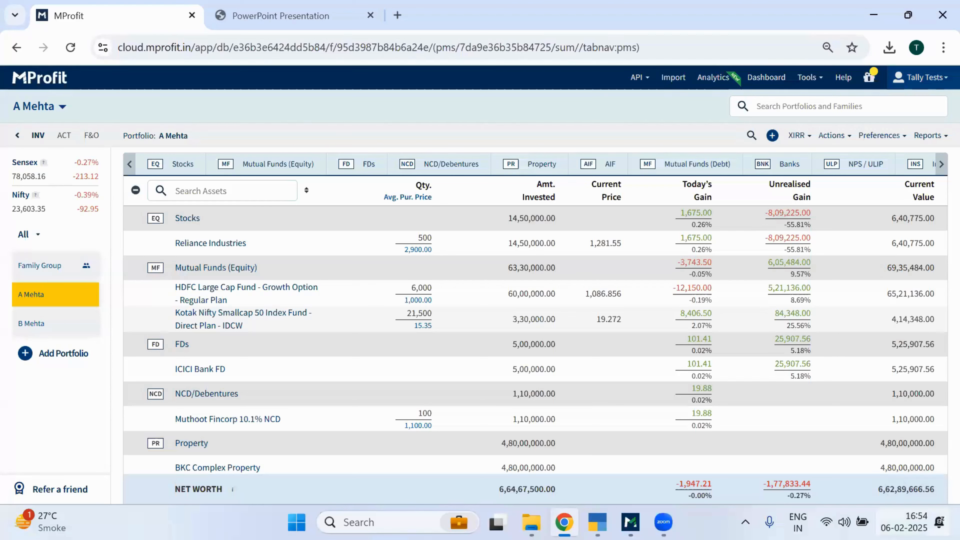
pyautogui.hotkey('alt', 'Tab')
pyautogui.click(57, 487)
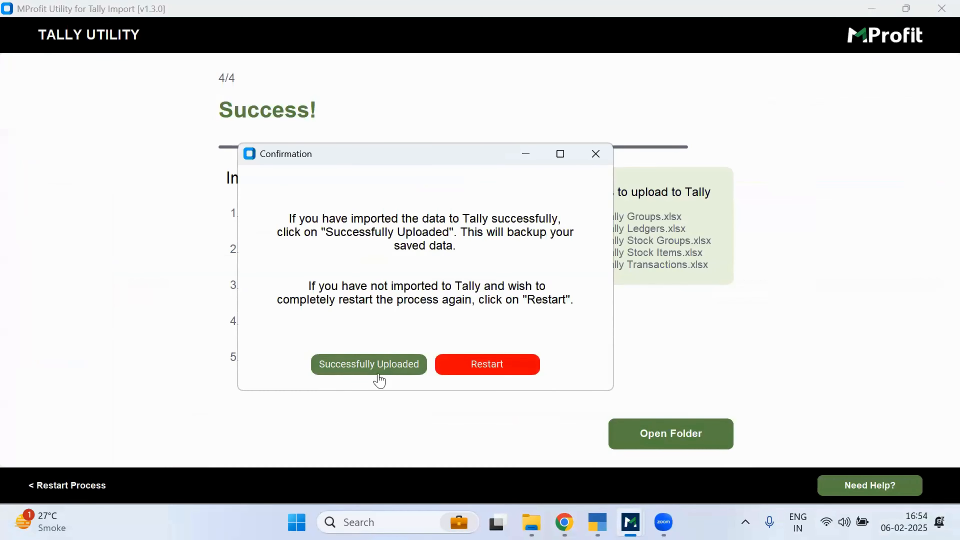
pyautogui.click(383, 371)
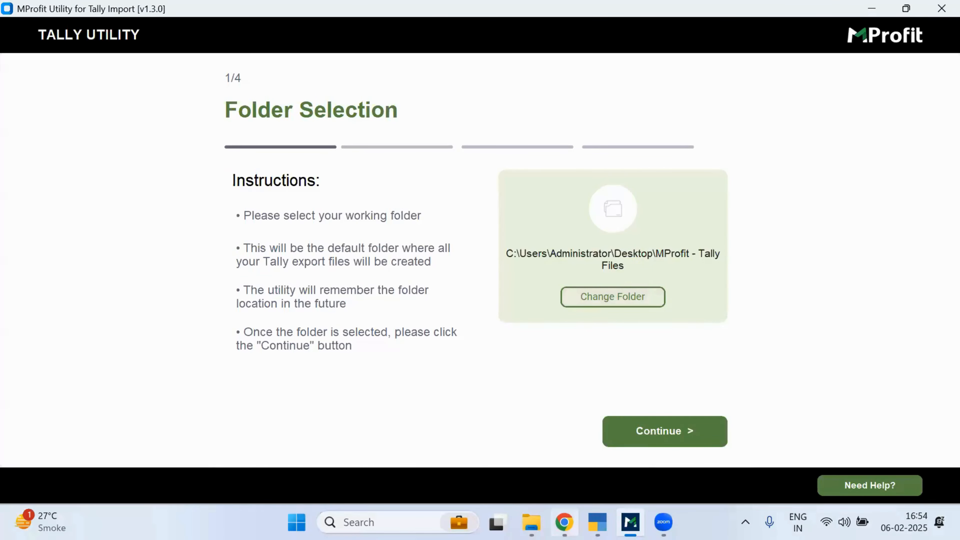
# Step: Switch to MProfit in the browser to view the list of portfolios, and return to the Tally import utility
pyautogui.moveTo(564, 522)
pyautogui.click(543, 478)
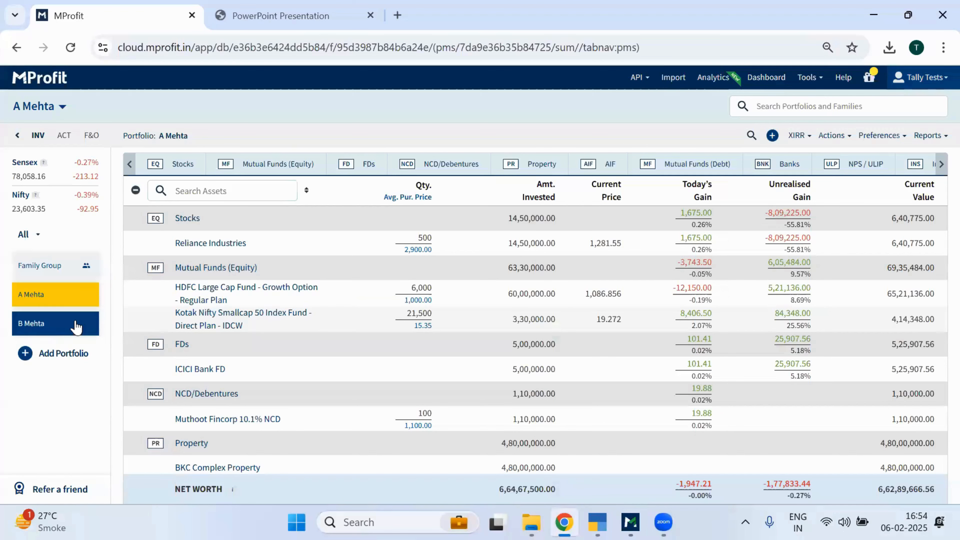
pyautogui.moveTo(663, 523)
pyautogui.moveTo(630, 522)
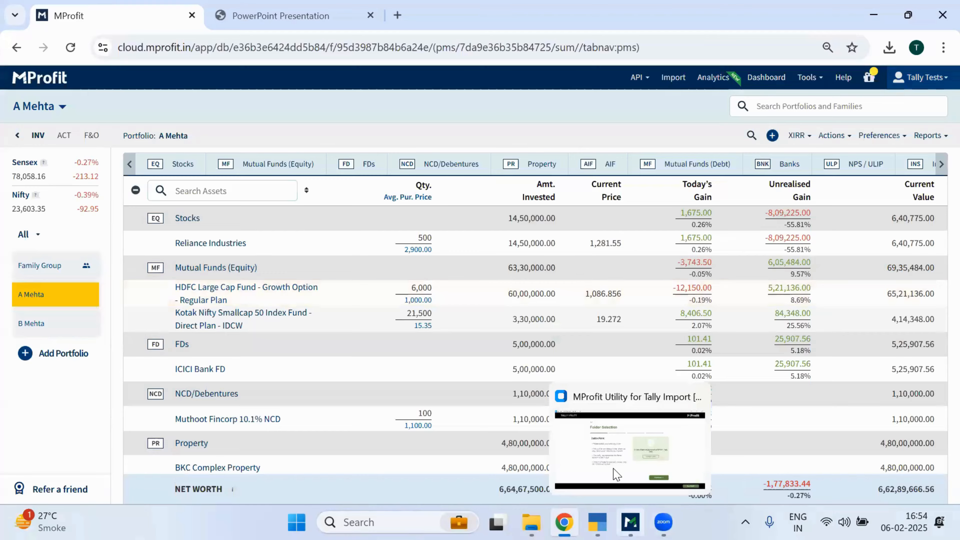
pyautogui.click(615, 457)
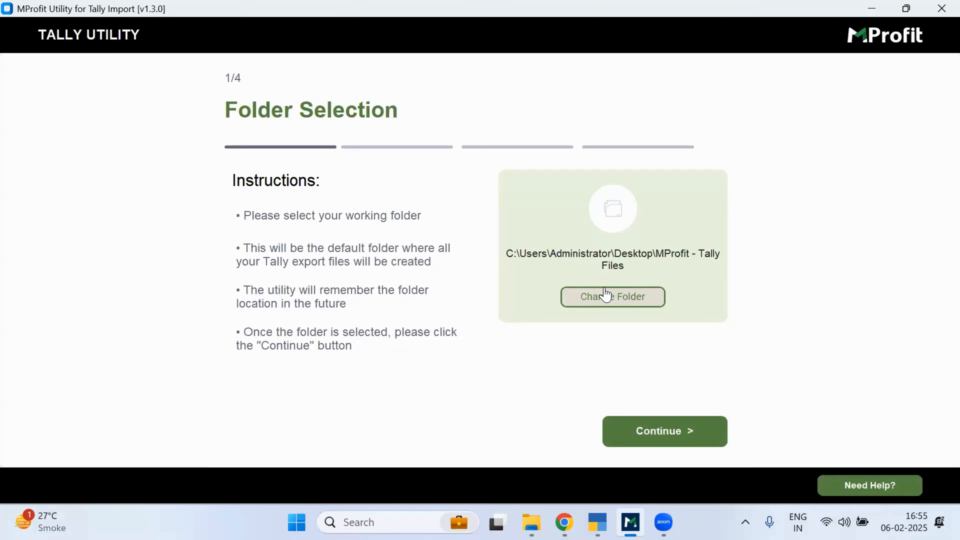
# Step: Open the downloaded voucher report from the Downloads folder in the spreadsheet app and look through its voucher entries
pyautogui.moveTo(531, 522)
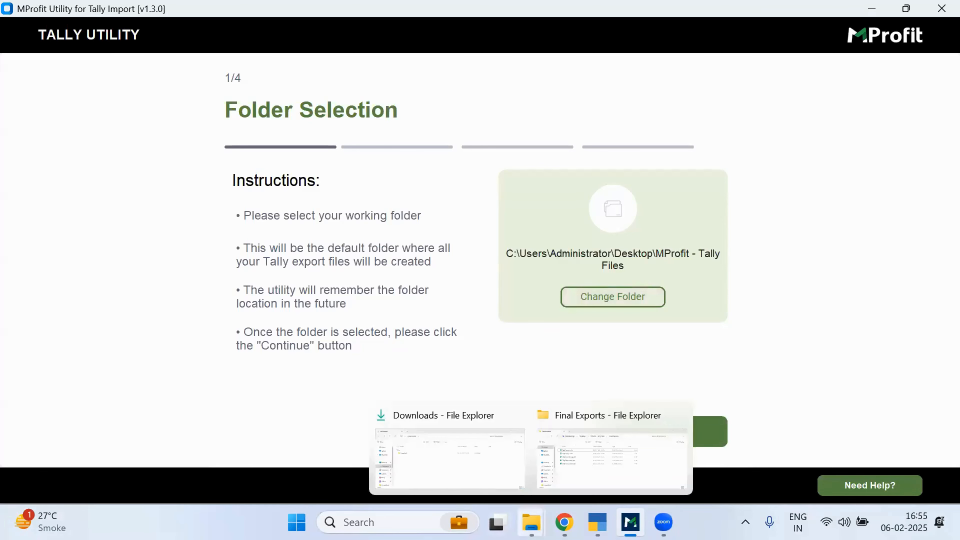
pyautogui.click(495, 459)
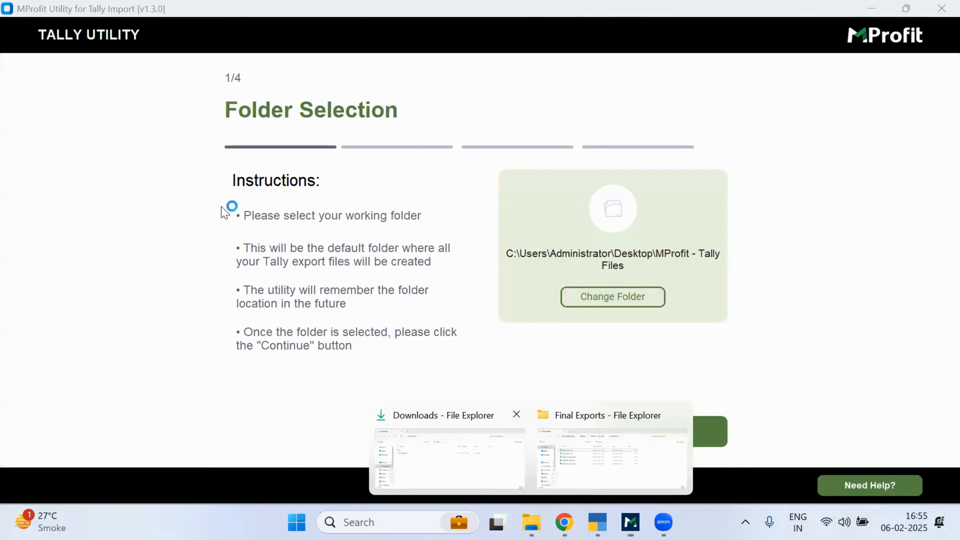
pyautogui.doubleClick(239, 185)
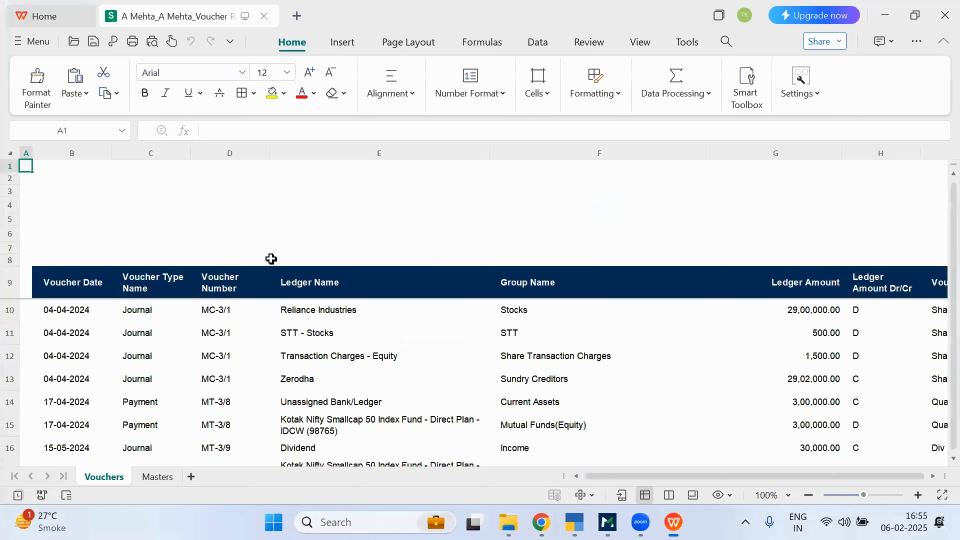
pyautogui.click(34, 284)
pyautogui.scroll(-5, 478, 313)
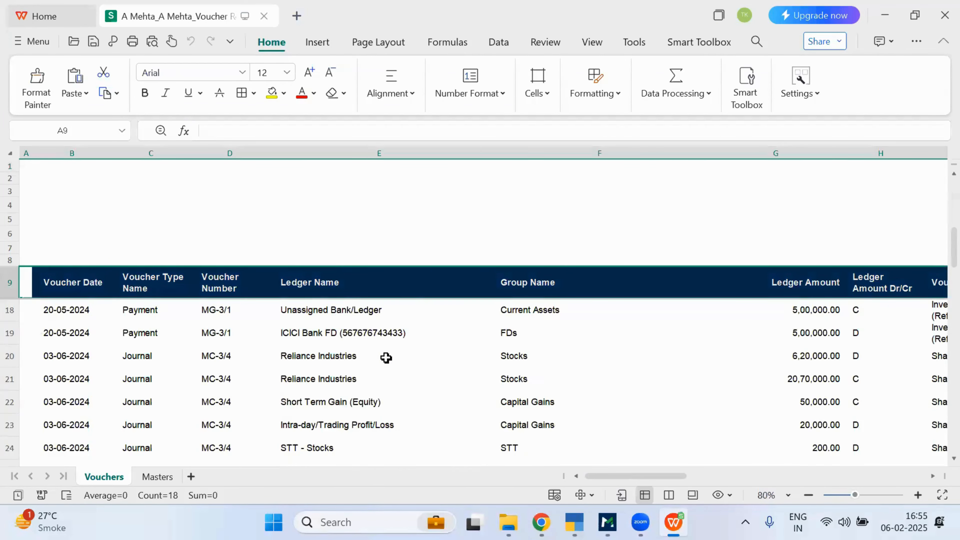
pyautogui.scroll(-4, 240, 394)
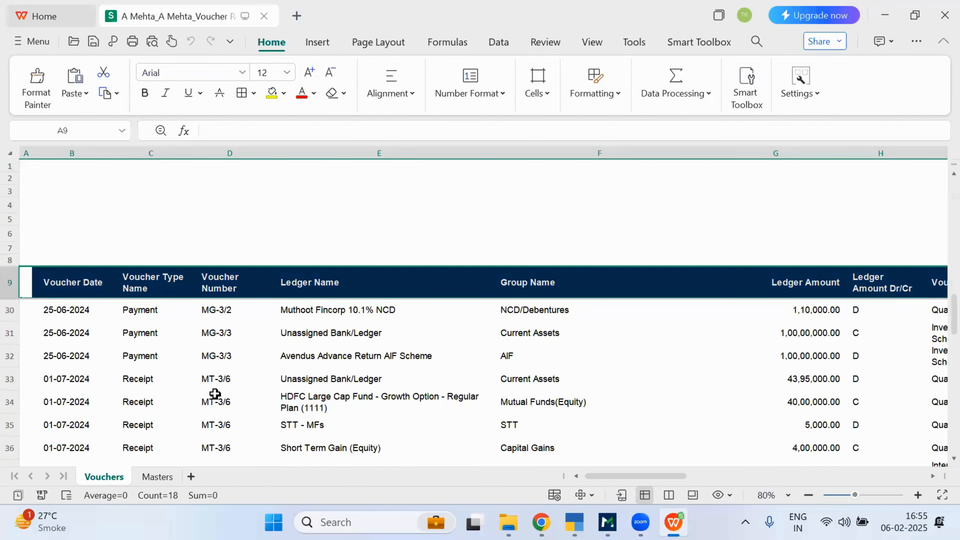
# Step: Copy voucher number MT-3/18, add an AutoFilter to the Vouchers header row, and filter the Voucher Number column by MT-3/18
pyautogui.click(231, 332)
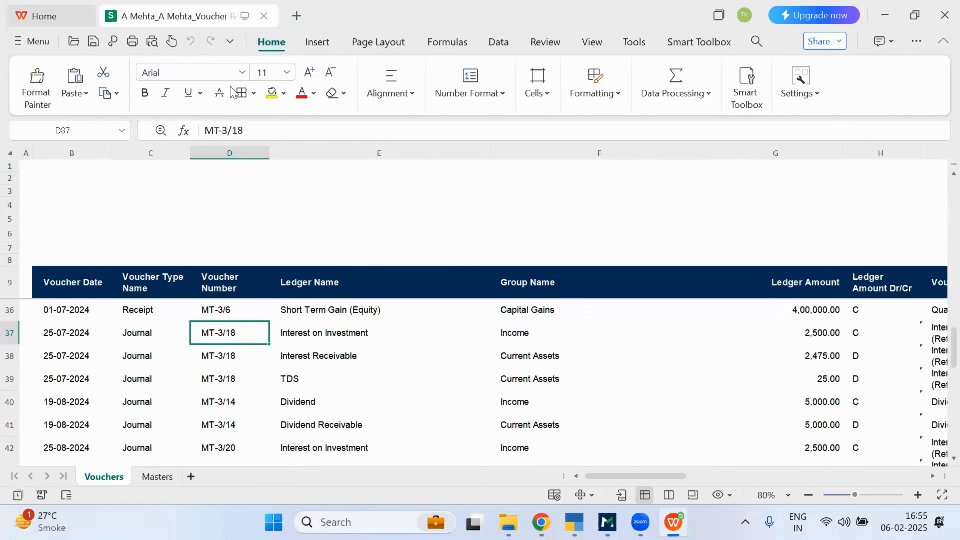
pyautogui.press('F2')
pyautogui.scroll(8, 37, 303)
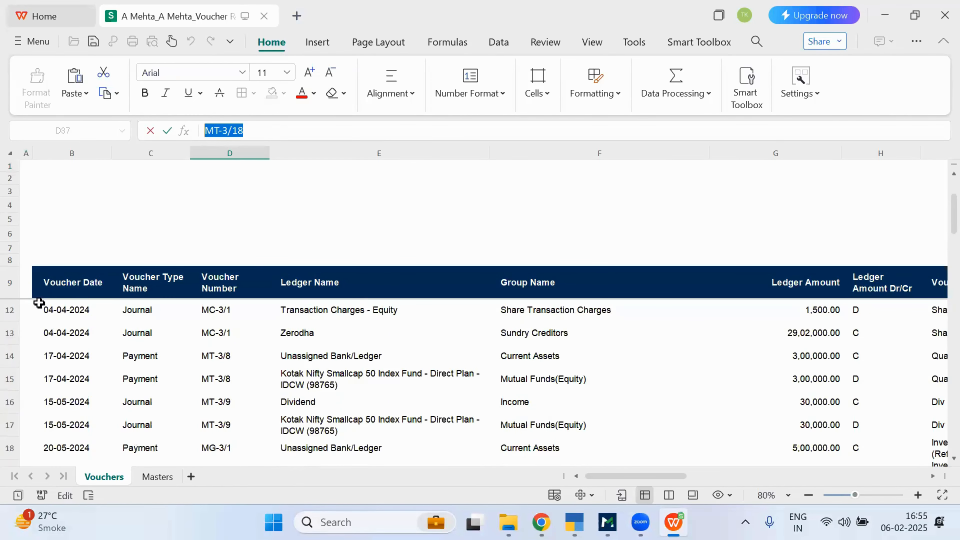
pyautogui.click(22, 282)
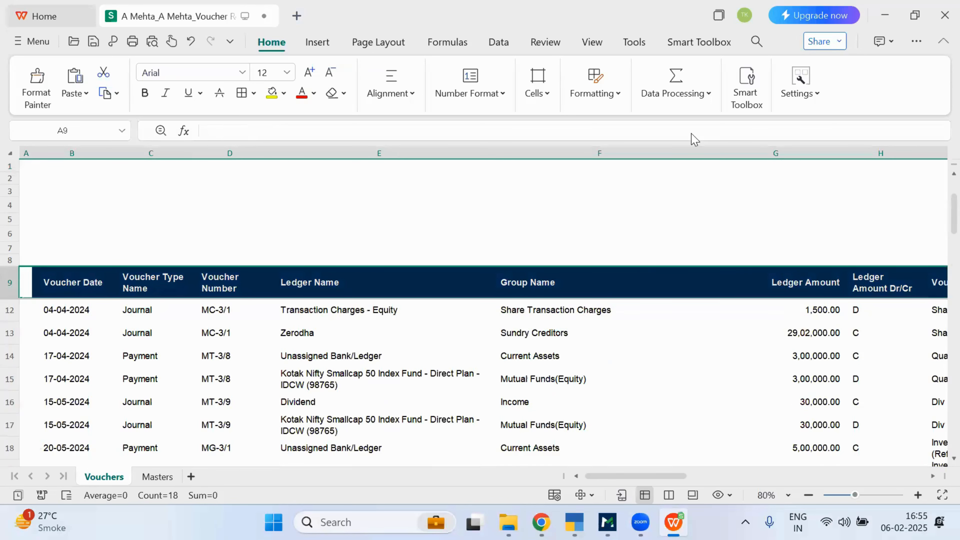
pyautogui.click(498, 42)
pyautogui.click(103, 78)
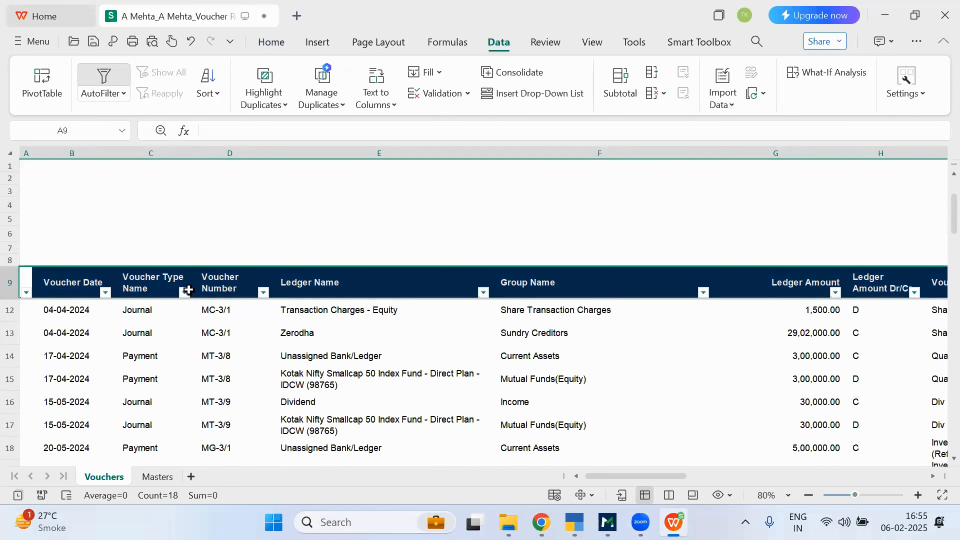
pyautogui.click(263, 292)
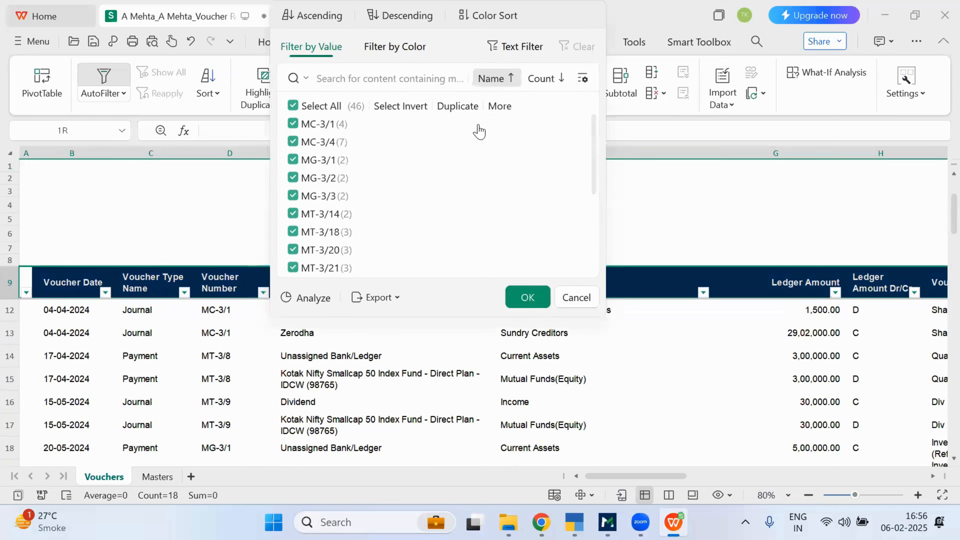
pyautogui.write('MT-3/18')
pyautogui.click(527, 297)
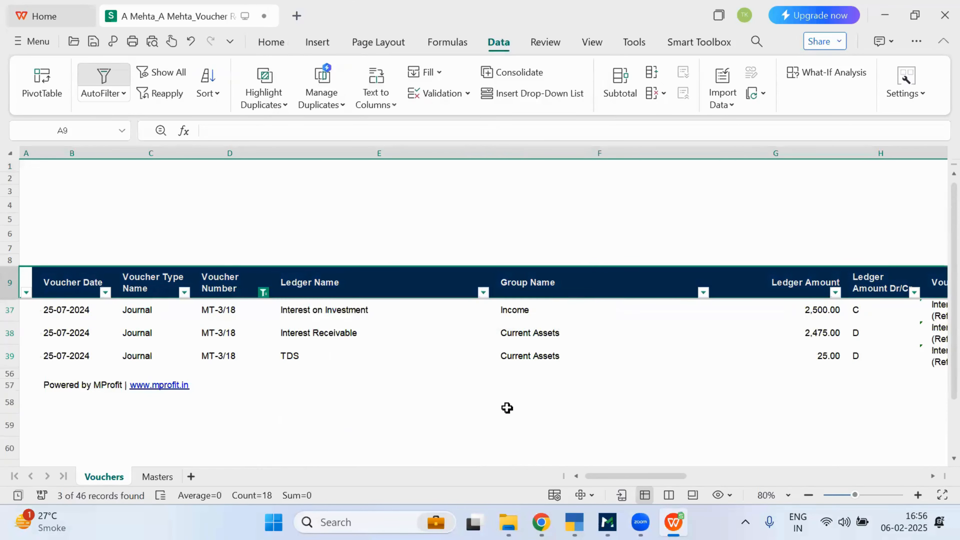
# Step: Zoom out to 70% and check the narration, Interest on Investment and Interest Receivable ledgers, and group of the filtered voucher
pyautogui.click(808, 495)
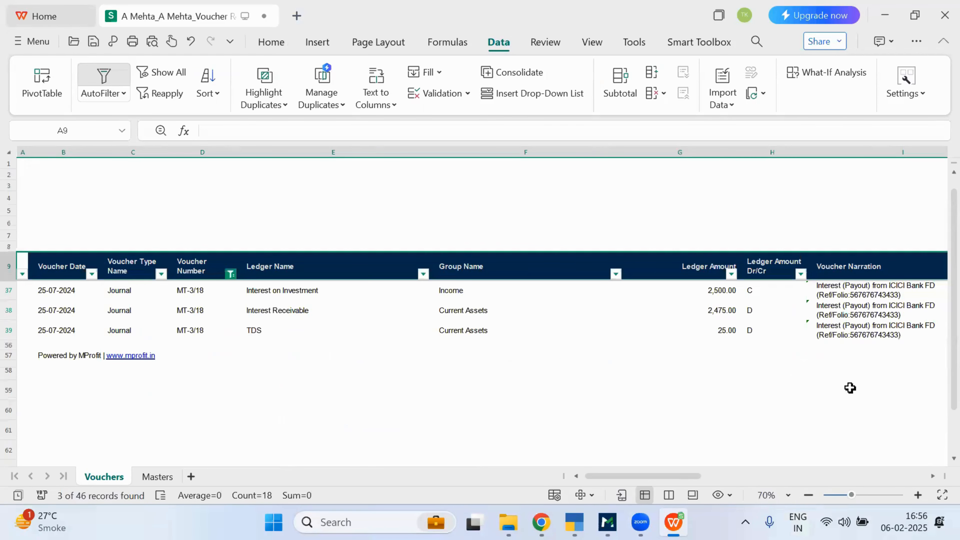
pyautogui.click(894, 292)
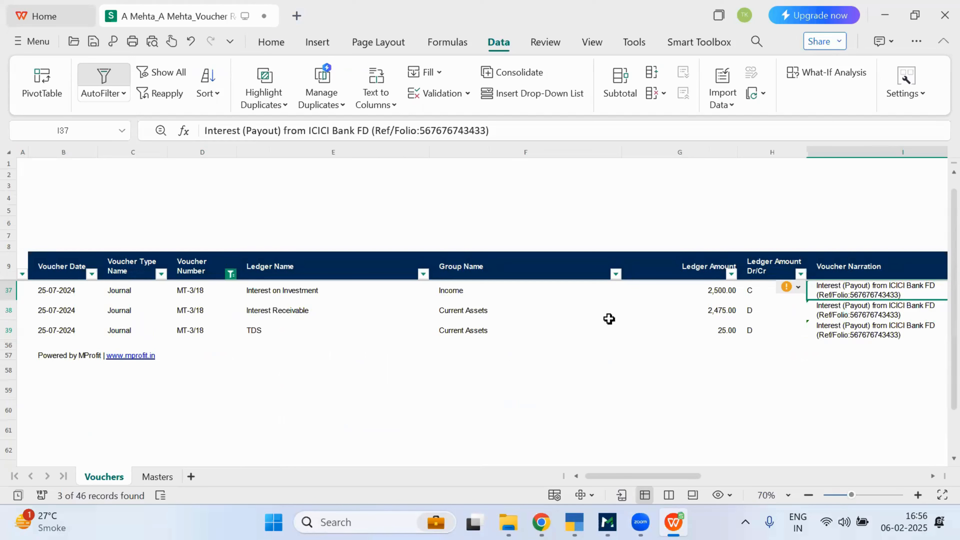
pyautogui.click(270, 295)
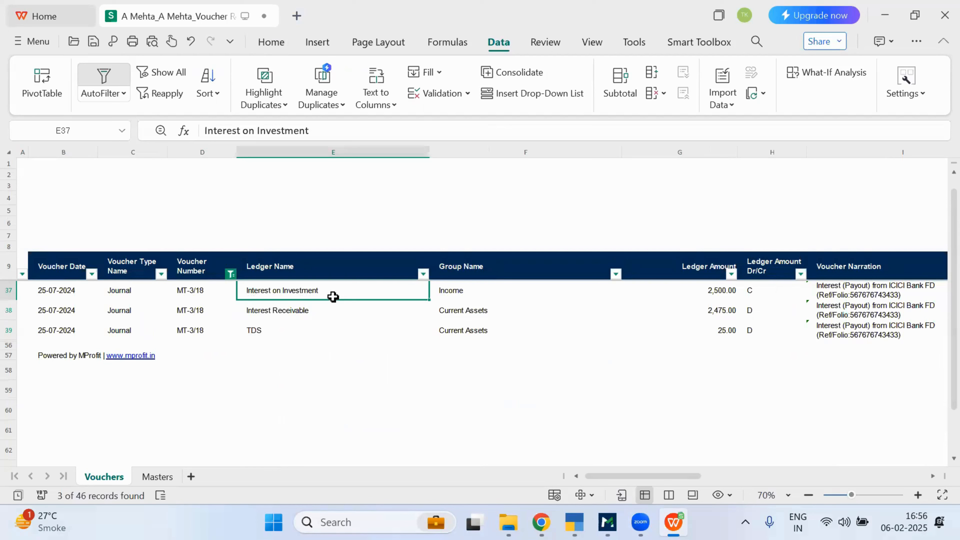
pyautogui.click(446, 295)
pyautogui.click(264, 313)
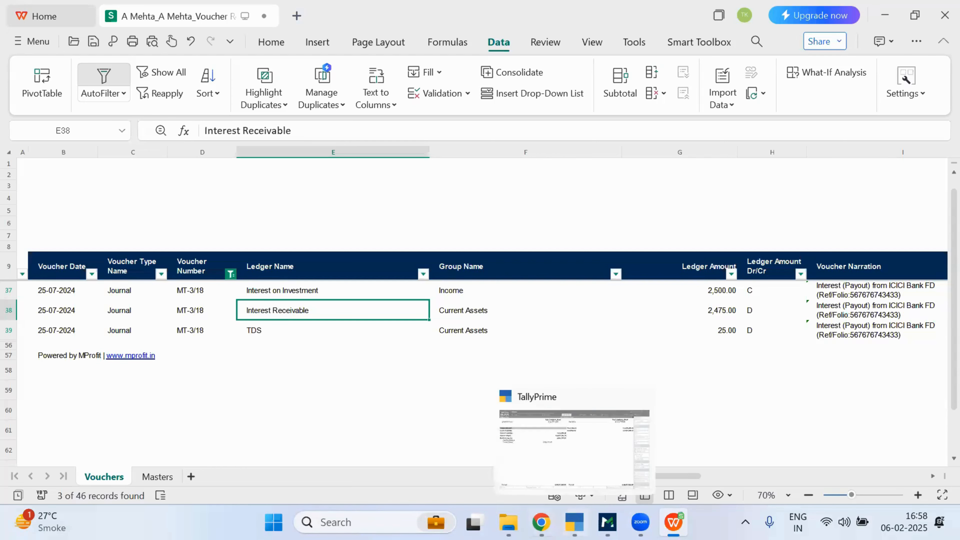
# Step: View the MProfit portfolio in the browser, switch to the Tally import utility, and open and cancel its working folder selection
pyautogui.moveTo(541, 522)
pyautogui.click(510, 473)
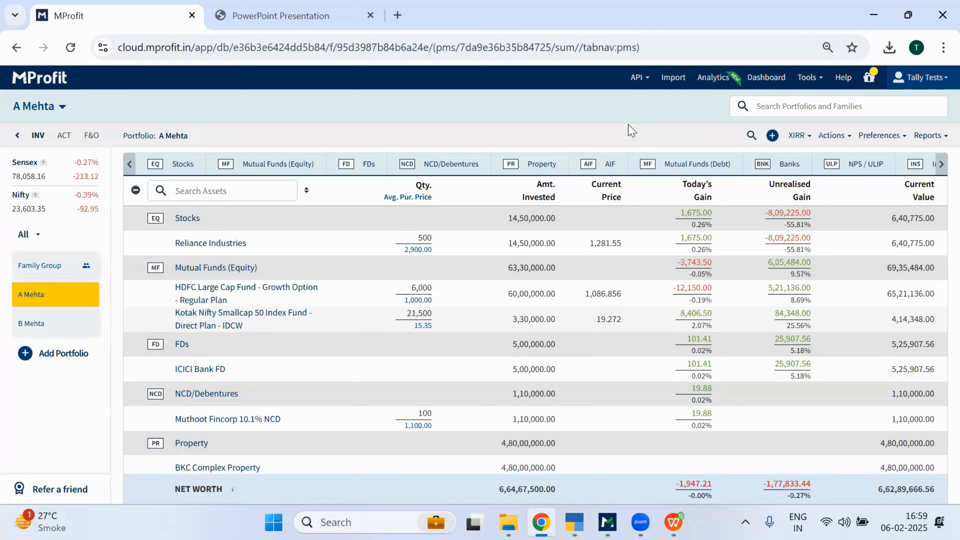
pyautogui.click(607, 523)
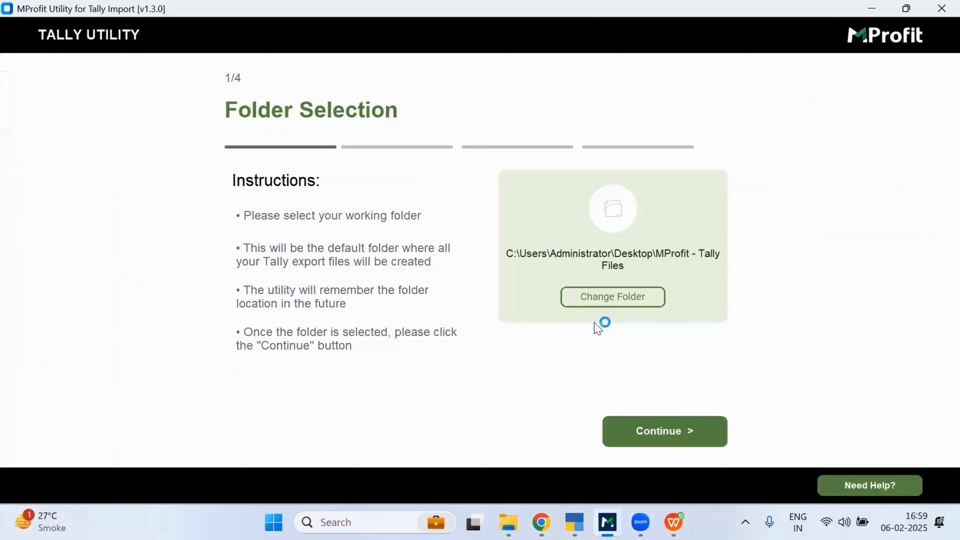
pyautogui.click(611, 302)
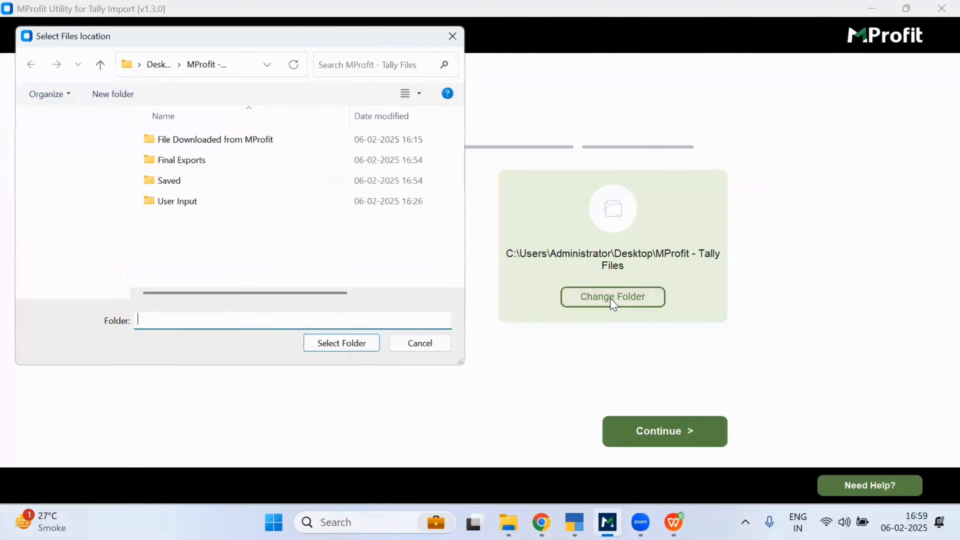
pyautogui.click(446, 349)
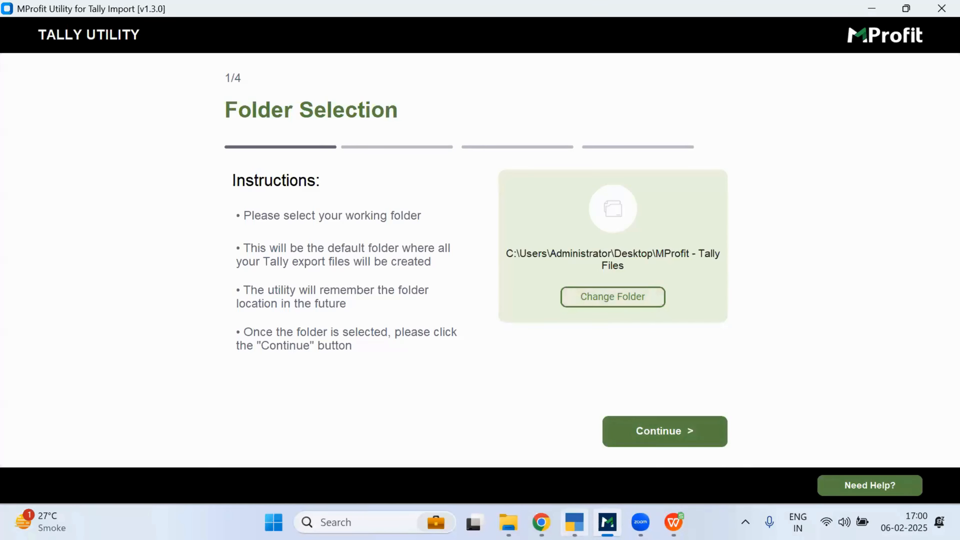
# Step: Check the mapping and master files in the Saved folder of MProfit - Tally Files, and return to the TallyPrime balance sheet
pyautogui.moveTo(575, 523)
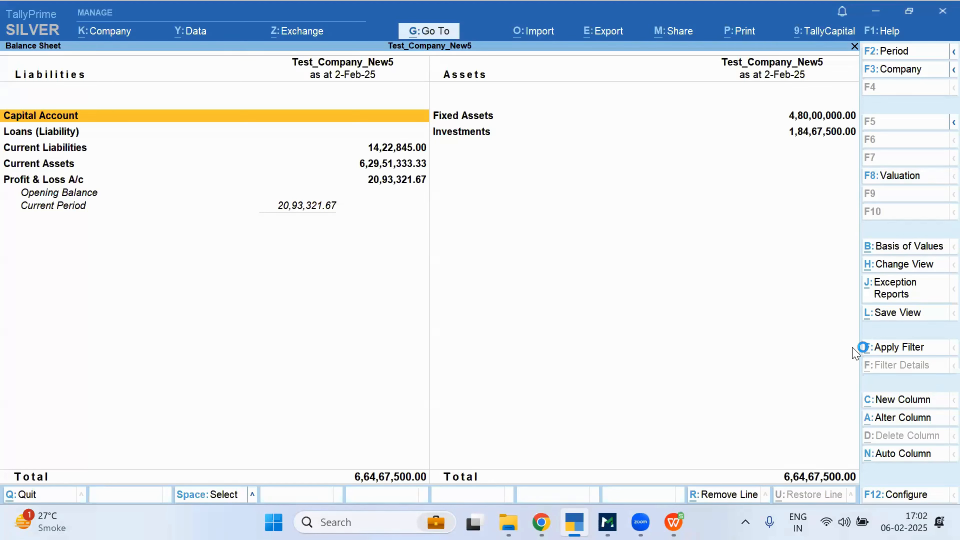
pyautogui.click(508, 521)
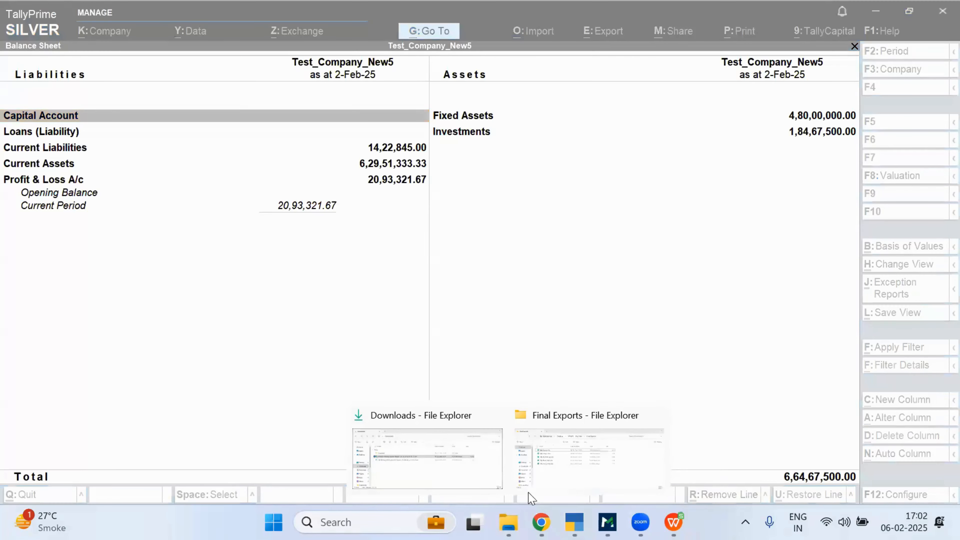
pyautogui.click(539, 480)
pyautogui.moveTo(509, 522)
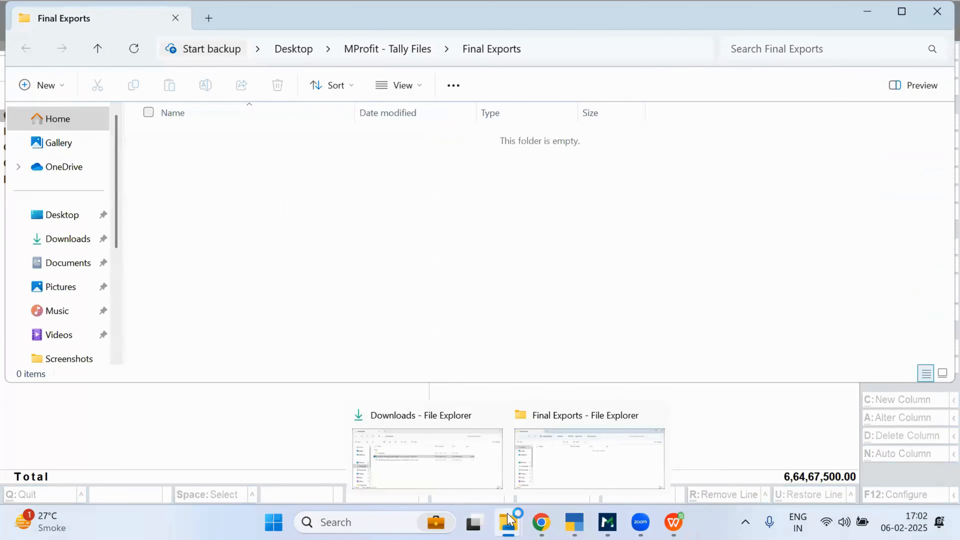
pyautogui.click(402, 49)
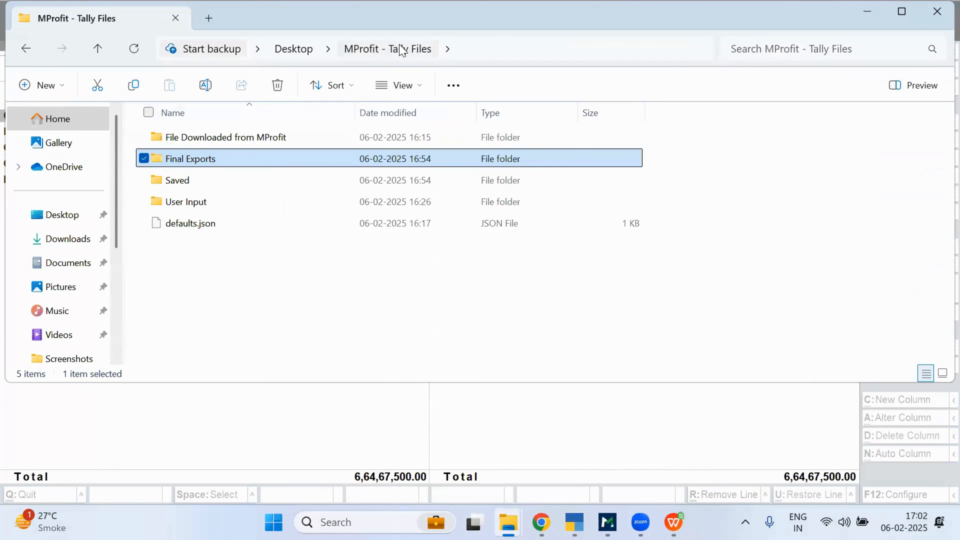
pyautogui.doubleClick(306, 182)
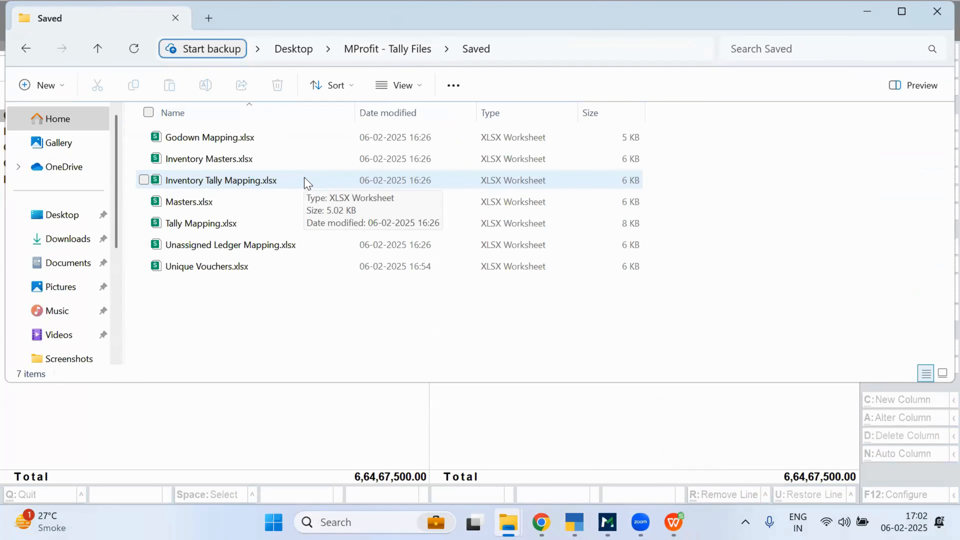
pyautogui.click(866, 18)
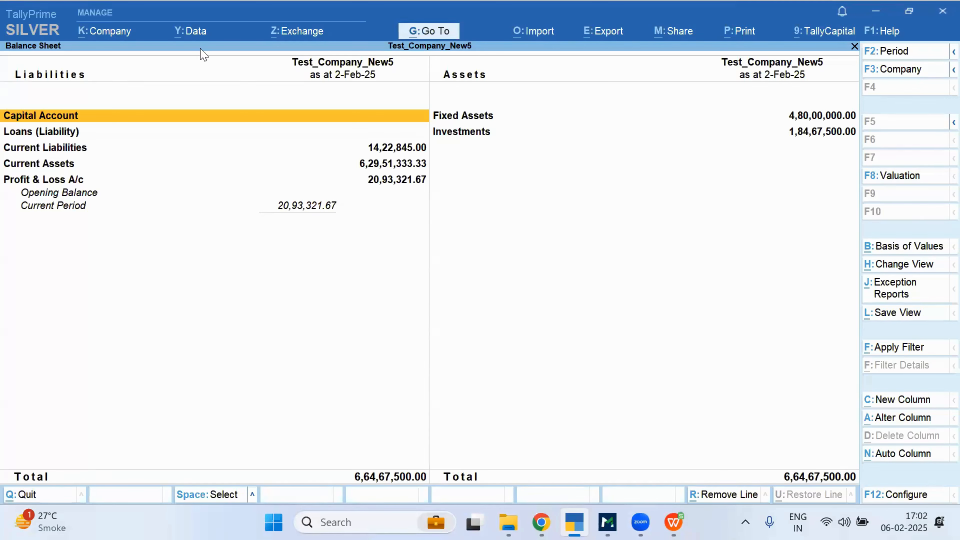
# Step: View the company data commands, open the Import Masters form for an Excel file, browse the appresources folder, and cancel to the balance sheet
pyautogui.click(199, 34)
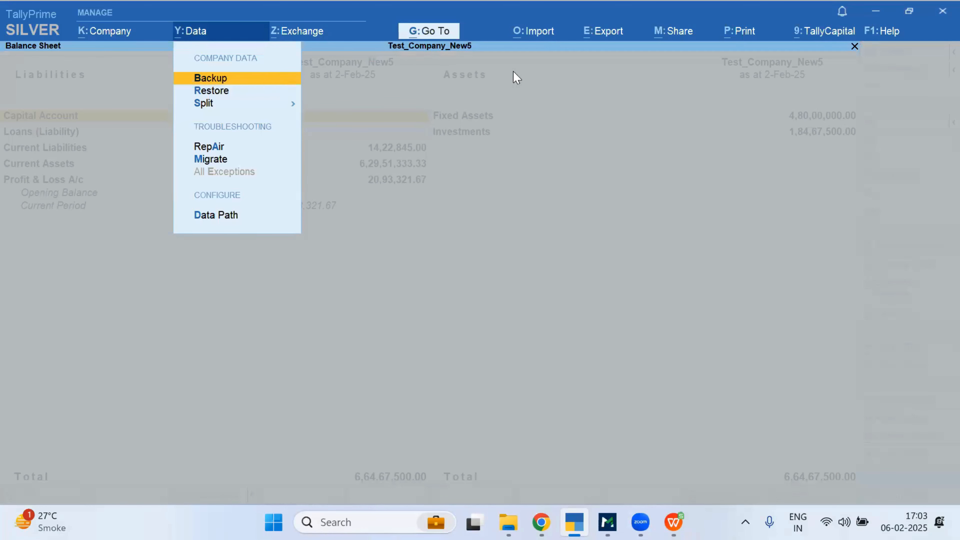
pyautogui.click(542, 37)
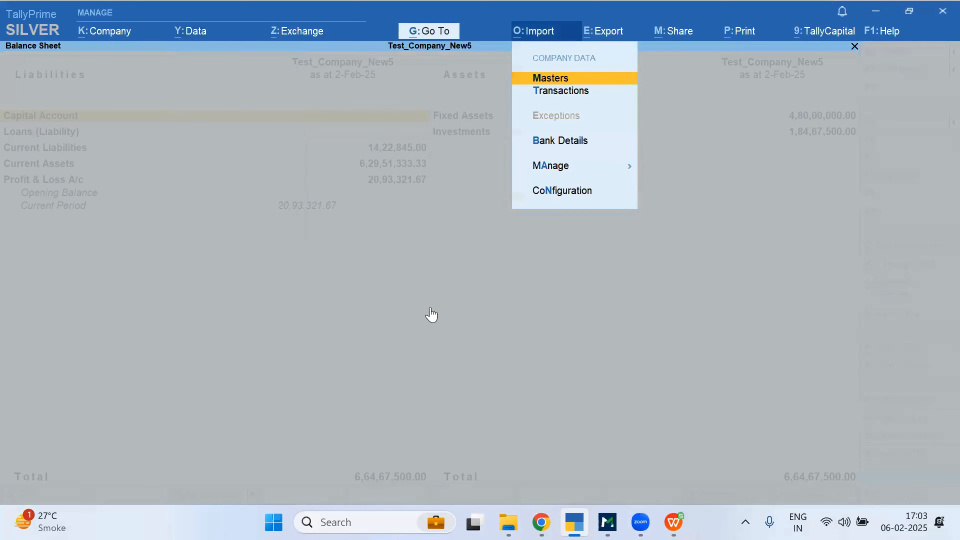
pyautogui.press('Return')
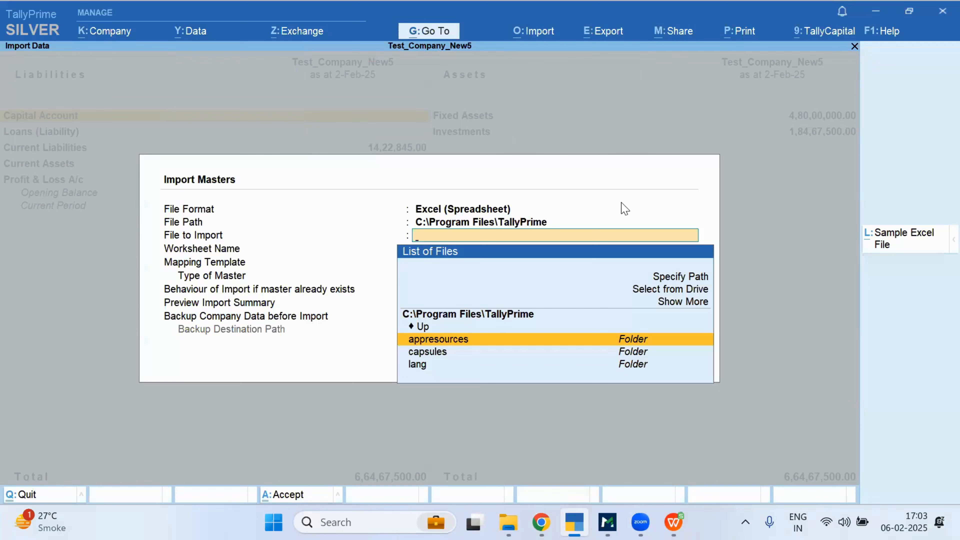
pyautogui.press('Return')
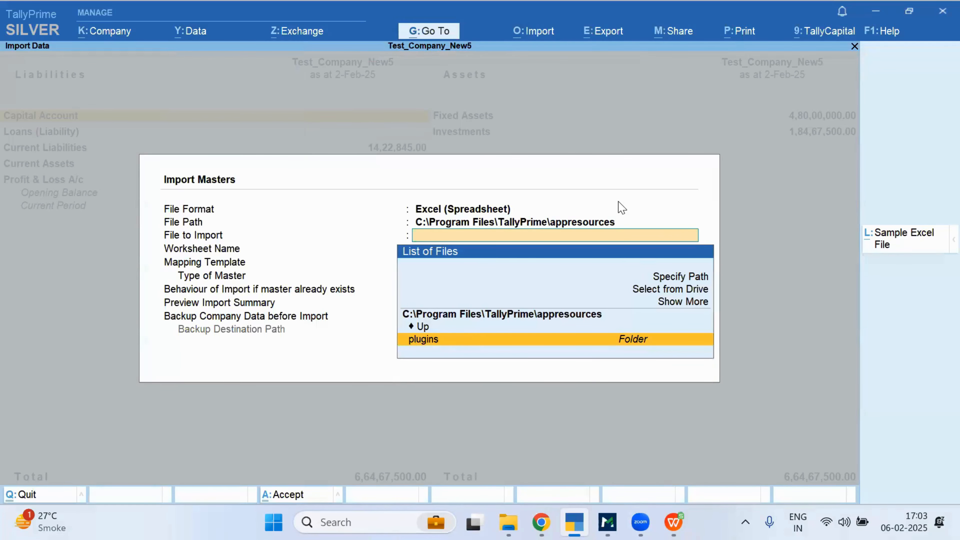
pyautogui.press('Return')
pyautogui.press('Return')
pyautogui.press('Escape')
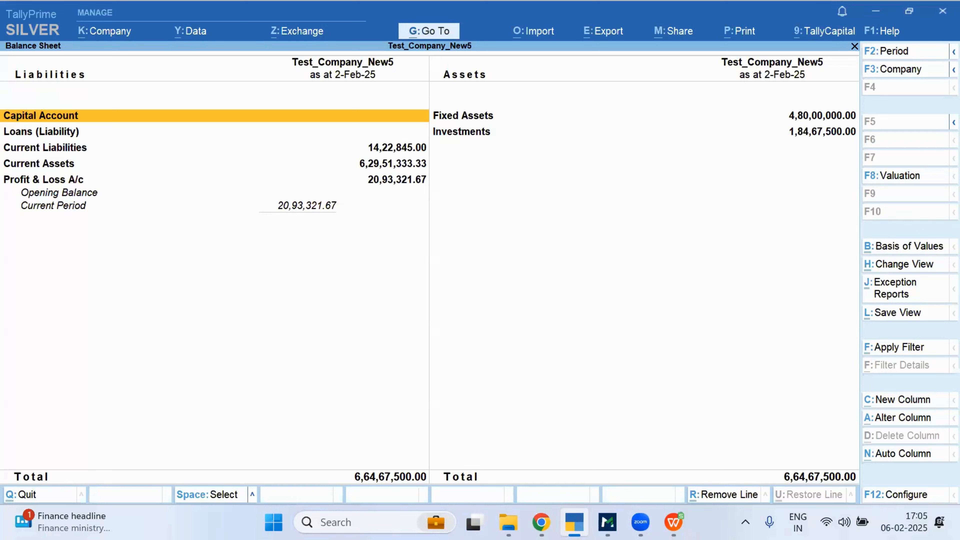
# Step: Switch to the MProfit portfolio in the browser and view its asset holdings and net worth
pyautogui.moveTo(544, 512)
pyautogui.click(533, 474)
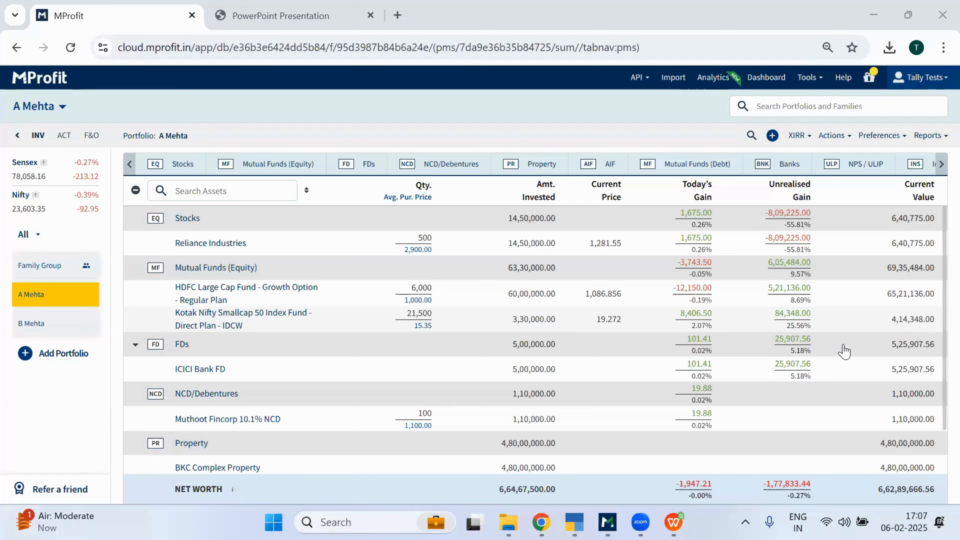
pyautogui.click(790, 298)
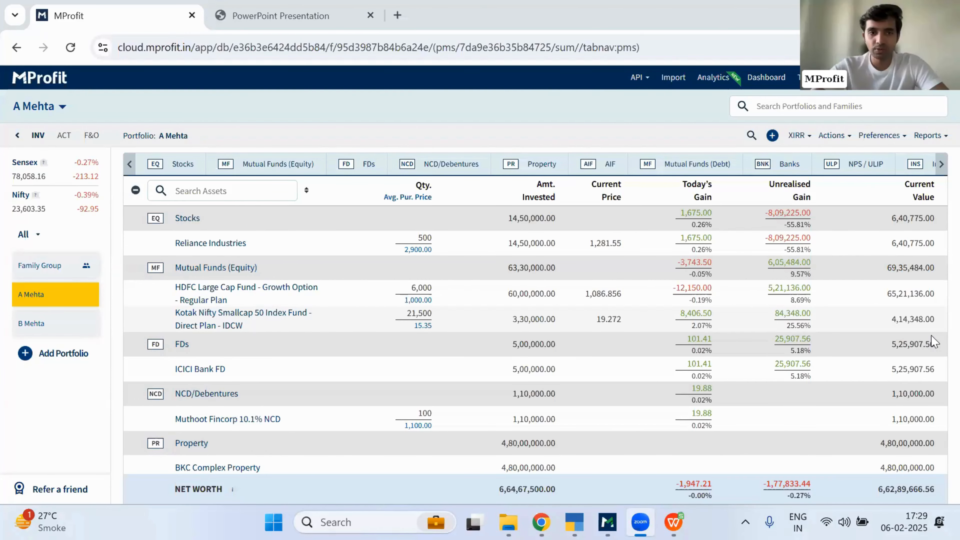
pyautogui.moveTo(608, 521)
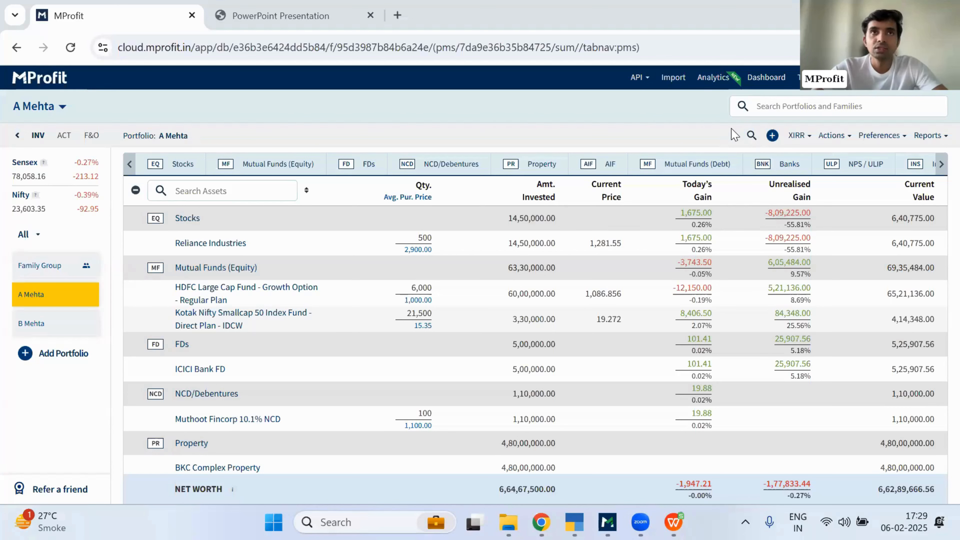
pyautogui.moveTo(639, 522)
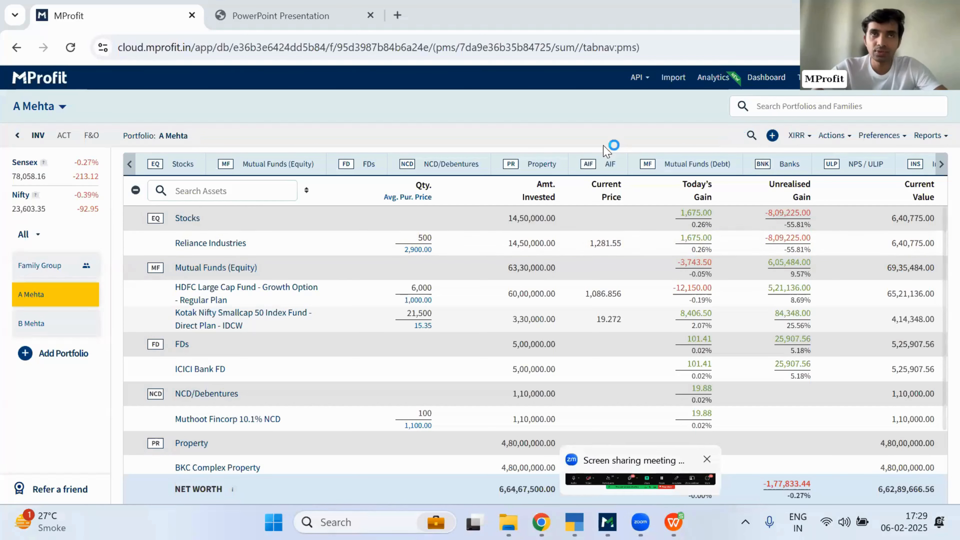